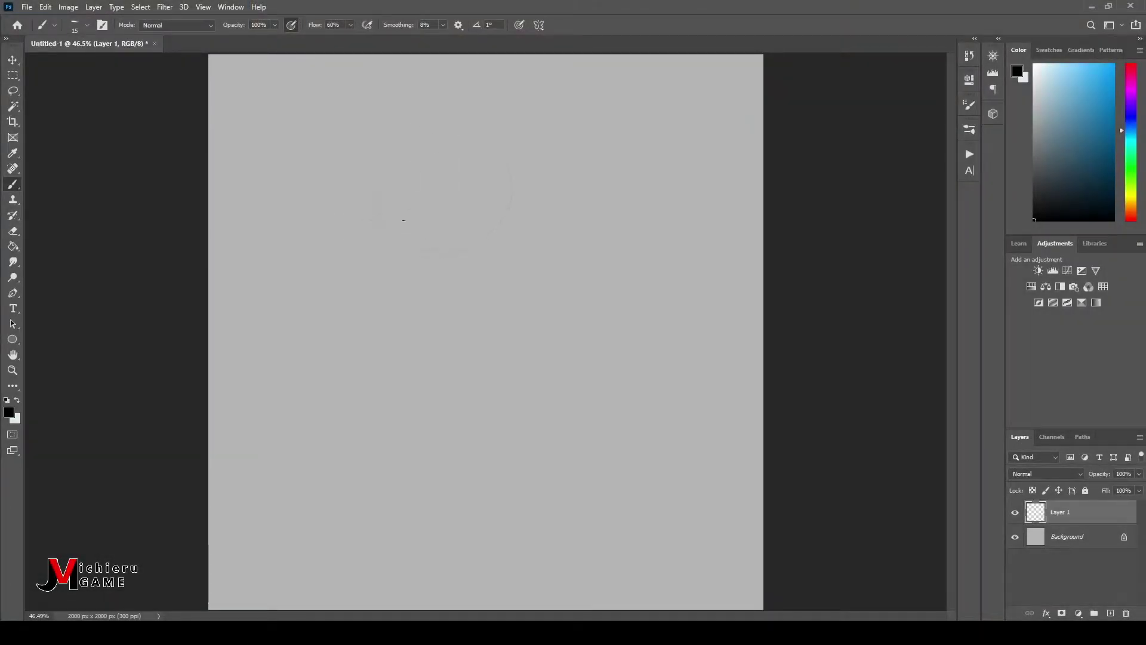
# - Sketch the jawline, neck, left shoulder and arm, and right shoulder line
pyautogui.moveTo(387, 222); pyautogui.dragTo(480, 253)
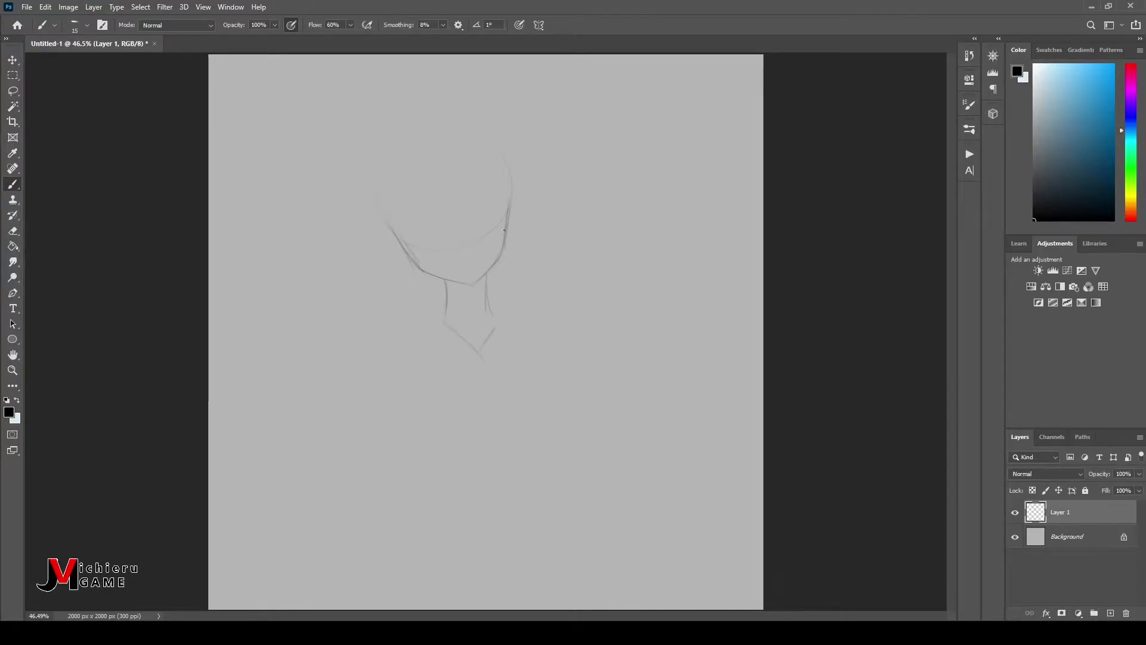
pyautogui.moveTo(490, 274); pyautogui.dragTo(525, 528)
pyautogui.moveTo(428, 319)
pyautogui.mouseDown()
pyautogui.moveTo(349, 371)
pyautogui.moveTo(340, 573)
pyautogui.mouseUp()
pyautogui.moveTo(592, 346); pyautogui.dragTo(562, 334)
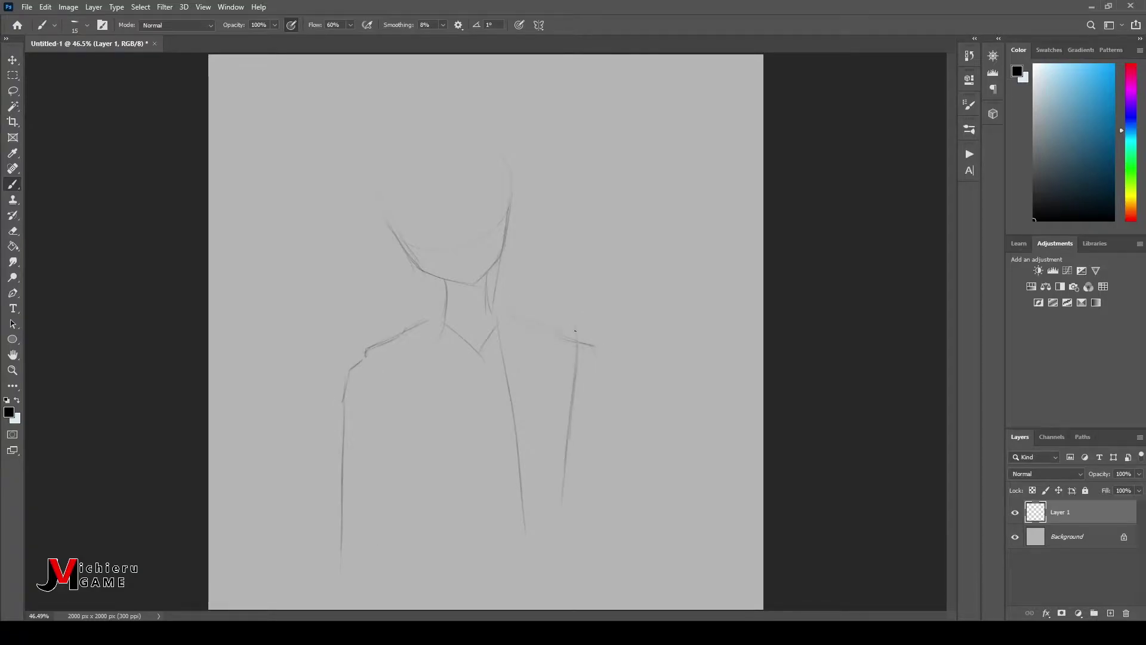
# - Lasso the torso sketch and enlarge it with Free Transform to sit under the head
pyautogui.press('l')
pyautogui.moveTo(687, 334); pyautogui.dragTo(681, 358)
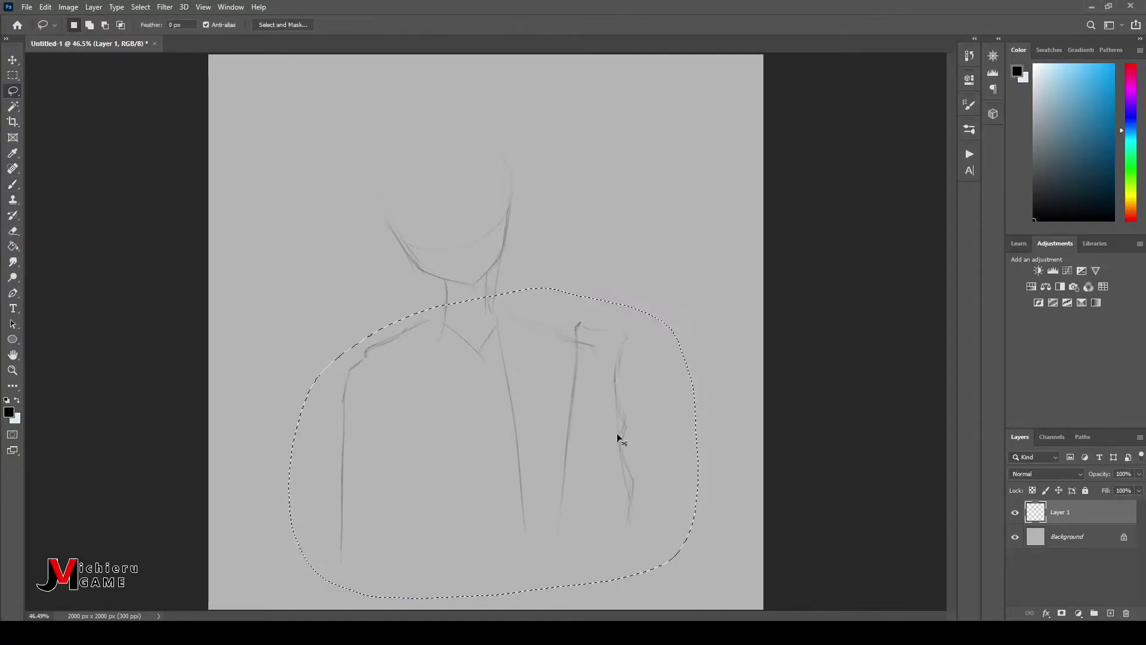
pyautogui.hotkey('ctrl', 't')
pyautogui.moveTo(673, 284); pyautogui.dragTo(619, 120)
pyautogui.moveTo(537, 239); pyautogui.dragTo(575, 244)
pyautogui.press('Return')
# - Sketch long hair strands down both sides of the head and past the shoulders
pyautogui.press('b')
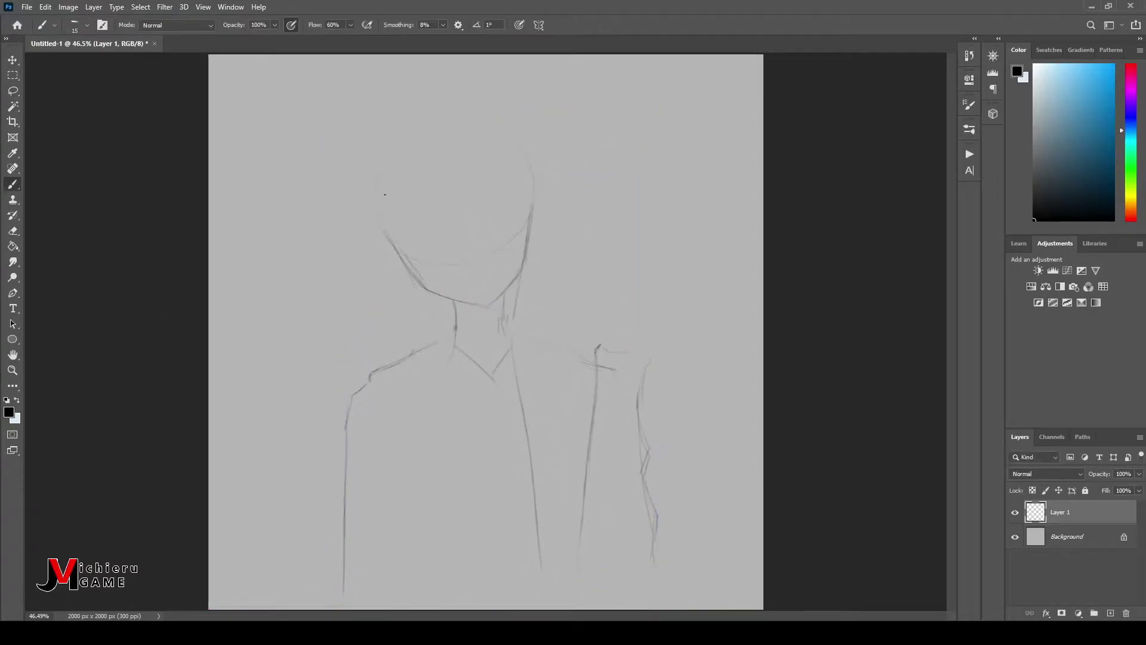
pyautogui.moveTo(388, 170); pyautogui.dragTo(402, 319)
pyautogui.moveTo(457, 115); pyautogui.dragTo(524, 202)
pyautogui.moveTo(458, 122); pyautogui.dragTo(515, 192)
pyautogui.moveTo(446, 367); pyautogui.dragTo(370, 380)
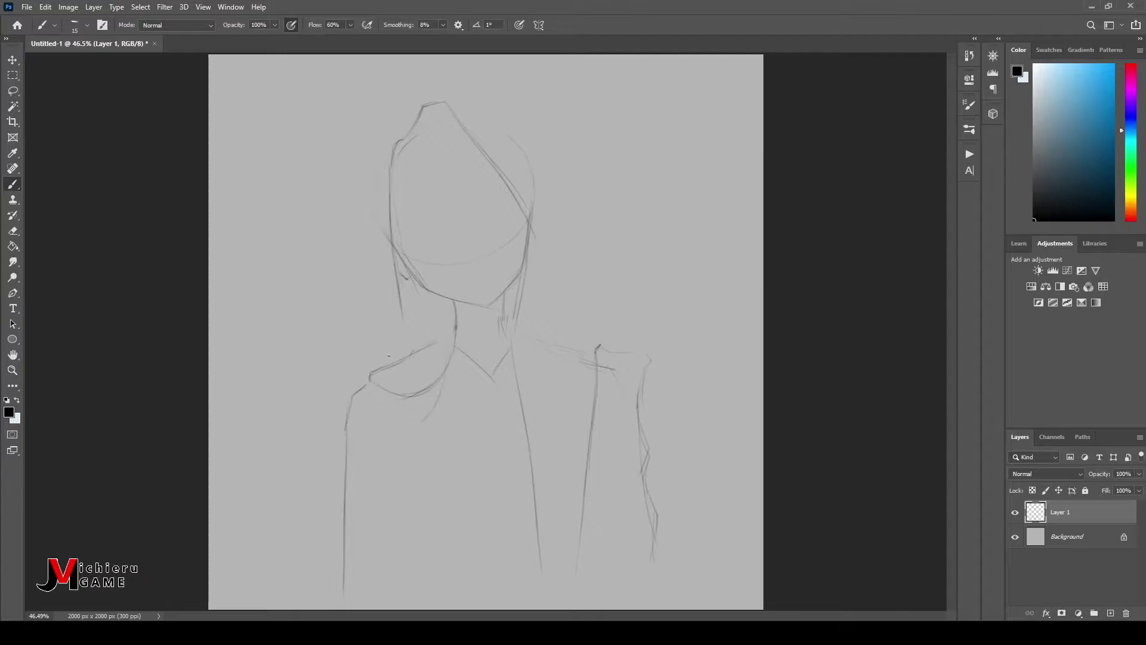
pyautogui.moveTo(394, 286); pyautogui.dragTo(424, 330)
pyautogui.moveTo(363, 266); pyautogui.dragTo(379, 138)
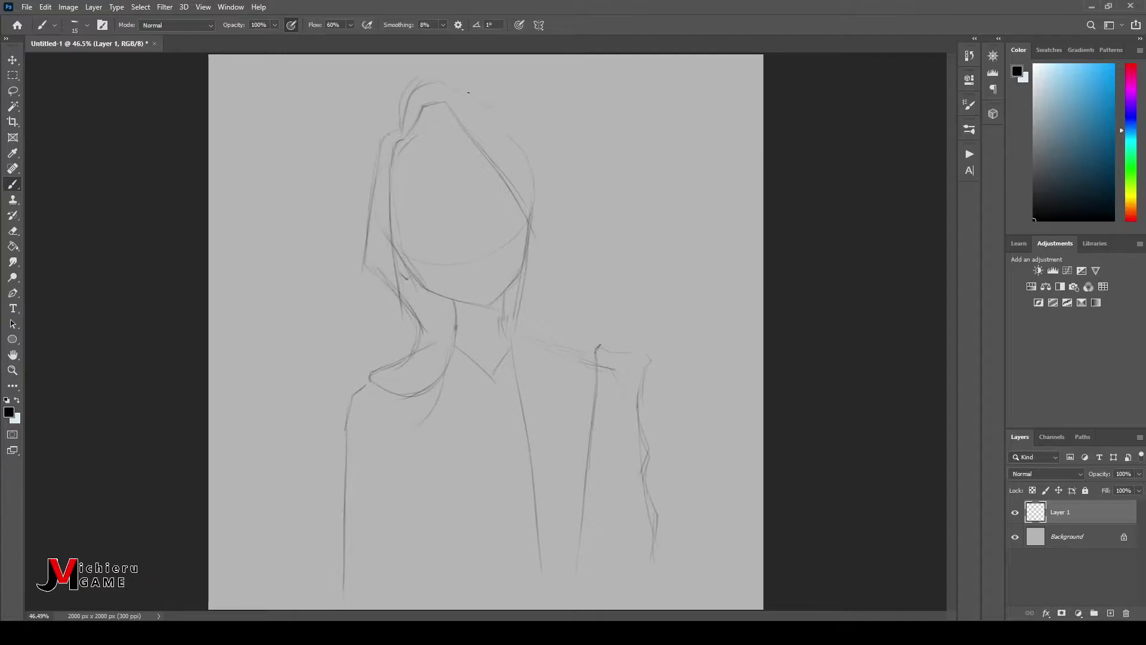
pyautogui.moveTo(472, 94)
pyautogui.mouseDown()
pyautogui.moveTo(543, 151)
pyautogui.moveTo(590, 315)
pyautogui.mouseUp()
# - Sketch the raised peace-sign hand, then enlarge it and move it slightly higher
pyautogui.moveTo(652, 295); pyautogui.dragTo(643, 307)
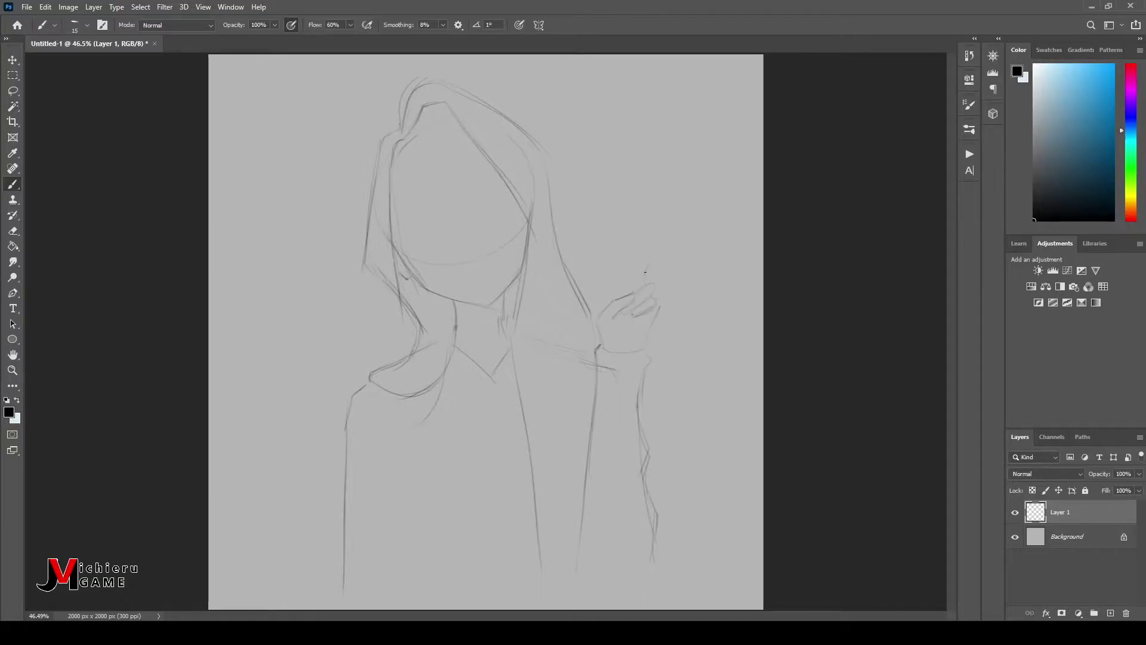
pyautogui.moveTo(660, 236); pyautogui.dragTo(637, 279)
pyautogui.moveTo(621, 237); pyautogui.dragTo(626, 278)
pyautogui.moveTo(633, 200); pyautogui.dragTo(636, 203)
pyautogui.hotkey('ctrl', 't')
pyautogui.moveTo(703, 169); pyautogui.dragTo(714, 156)
pyautogui.press('Return')
# - Add the folded fingers, palm edge and thumb to the raised hand
pyautogui.press('b')
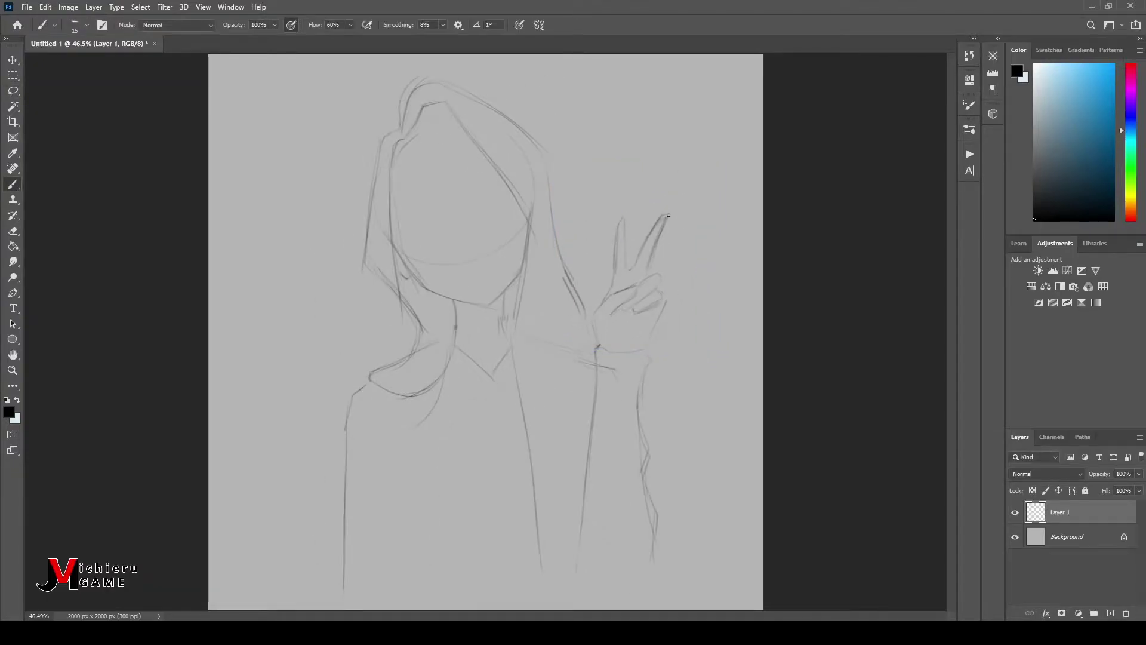
pyautogui.moveTo(626, 312); pyautogui.dragTo(656, 291)
pyautogui.moveTo(658, 295)
pyautogui.mouseDown()
pyautogui.moveTo(666, 326)
pyautogui.moveTo(636, 348)
pyautogui.mouseUp()
pyautogui.moveTo(607, 300)
pyautogui.mouseDown()
pyautogui.moveTo(614, 280)
pyautogui.moveTo(637, 287)
pyautogui.mouseUp()
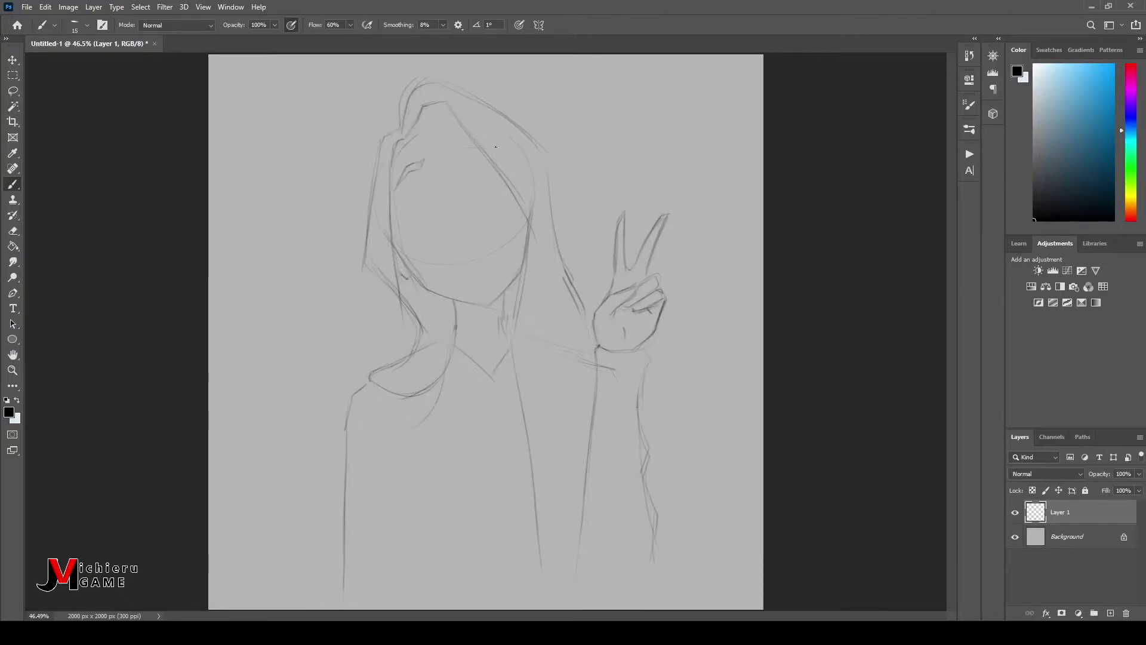
# - Draw the winking eye's lash line and a small mouth on the face
pyautogui.press(']')
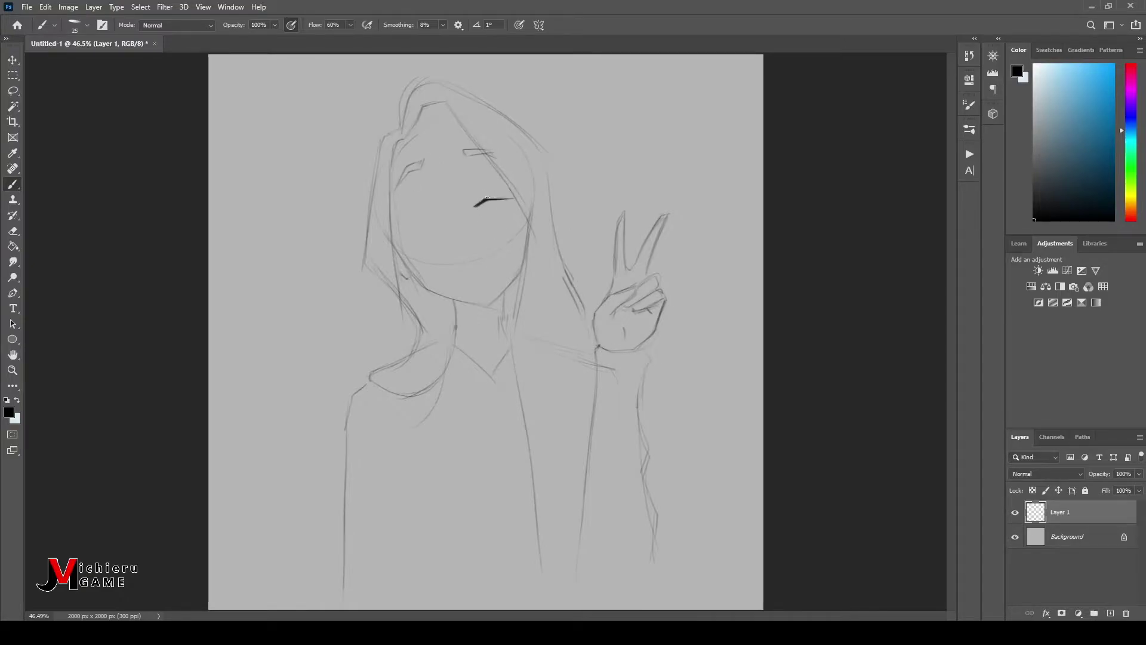
pyautogui.press('[')
pyautogui.moveTo(422, 205)
pyautogui.mouseDown()
pyautogui.moveTo(405, 225)
pyautogui.moveTo(421, 224)
pyautogui.mouseUp()
pyautogui.hotkey('ctrl', 'z')
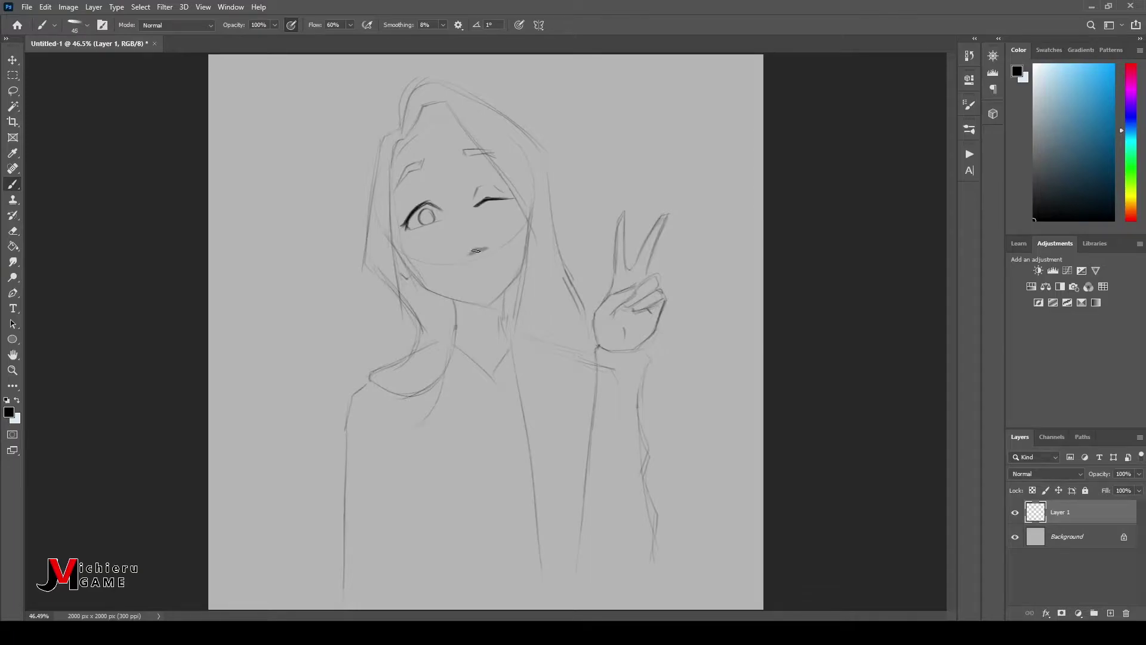
pyautogui.press('h')
pyautogui.press('[')
pyautogui.press('[')
pyautogui.press('[')
pyautogui.moveTo(494, 250); pyautogui.dragTo(499, 253)
pyautogui.press('h')
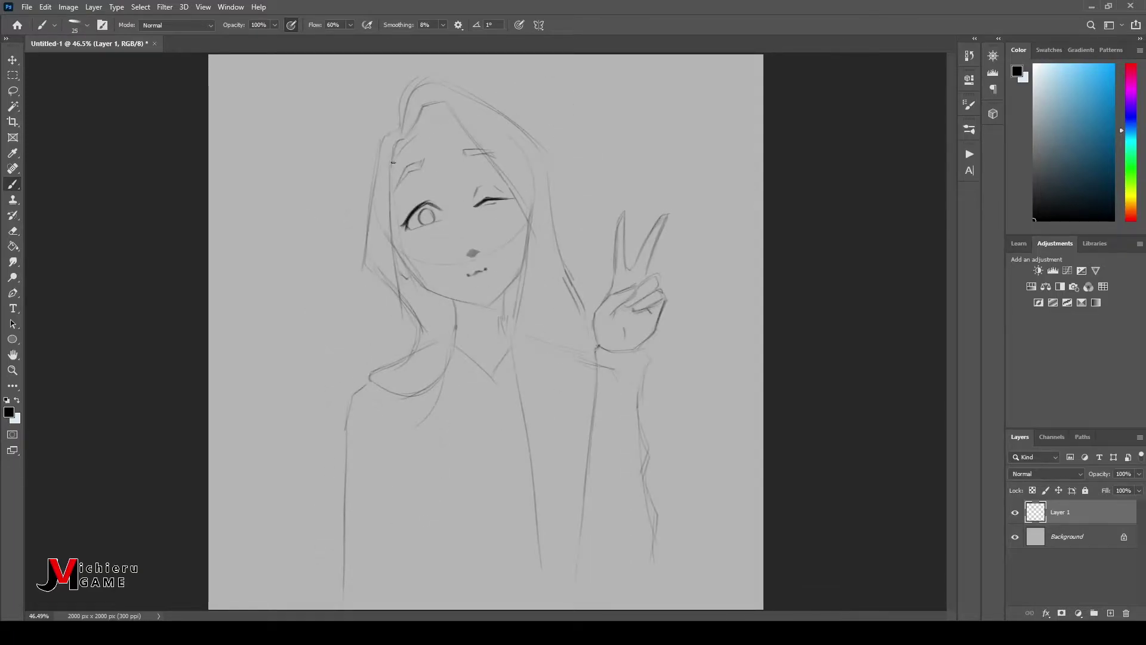
# - Ink the bangs, right jawline, neck, shoulder hair curve and V-shaped collar
pyautogui.moveTo(446, 120); pyautogui.dragTo(390, 165)
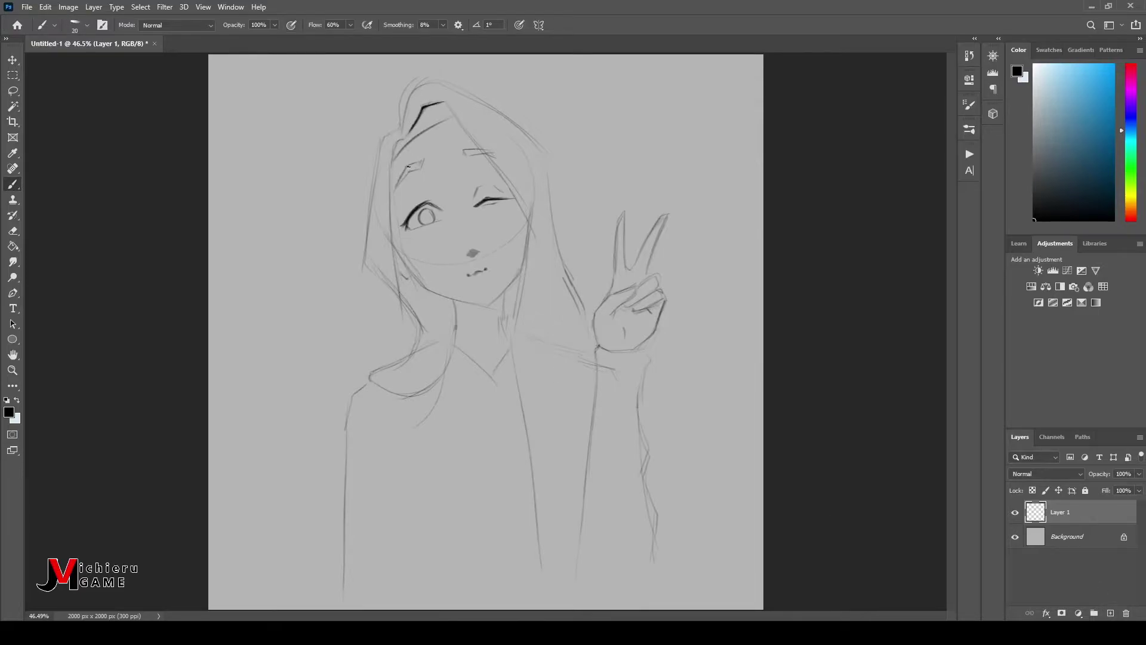
pyautogui.press(']')
pyautogui.moveTo(528, 225)
pyautogui.mouseDown()
pyautogui.moveTo(490, 305)
pyautogui.moveTo(505, 332)
pyautogui.mouseUp()
pyautogui.moveTo(418, 282); pyautogui.dragTo(495, 299)
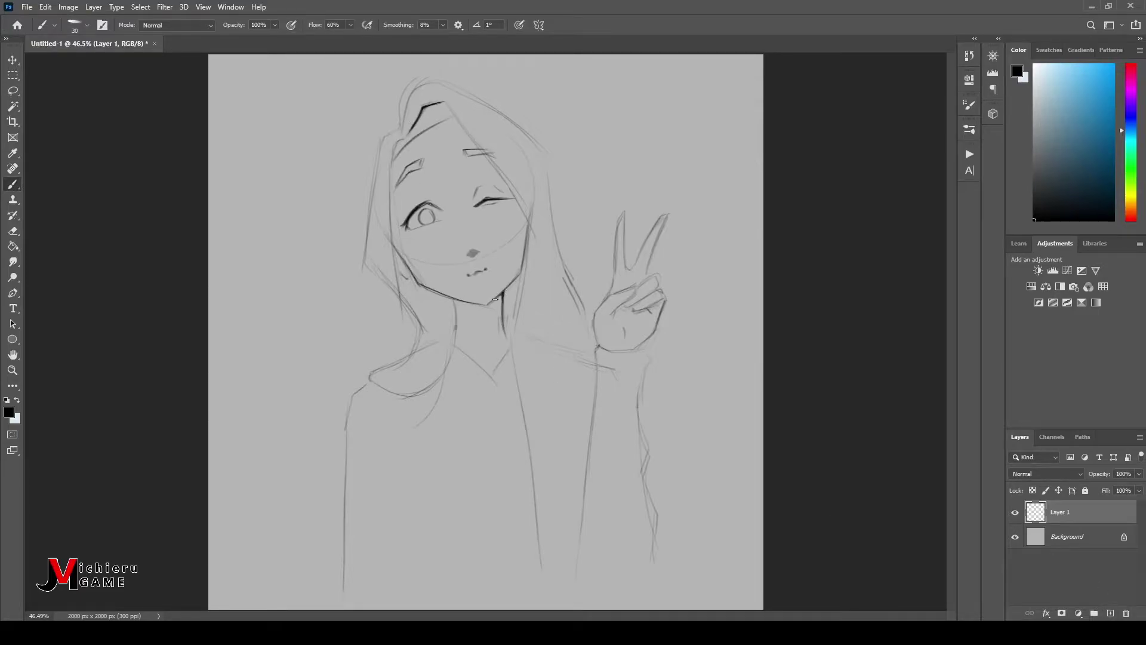
pyautogui.moveTo(452, 335); pyautogui.dragTo(380, 398)
pyautogui.moveTo(454, 348)
pyautogui.mouseDown()
pyautogui.moveTo(497, 386)
pyautogui.moveTo(514, 343)
pyautogui.mouseUp()
pyautogui.moveTo(445, 102); pyautogui.dragTo(553, 257)
pyautogui.moveTo(439, 123)
pyautogui.mouseDown()
pyautogui.moveTo(392, 145)
pyautogui.moveTo(402, 316)
pyautogui.moveTo(420, 334)
pyautogui.mouseUp()
# - Ink the left hair, left shoulder and body contour, central torso and top hair edge
pyautogui.moveTo(399, 128)
pyautogui.mouseDown()
pyautogui.moveTo(367, 251)
pyautogui.moveTo(394, 299)
pyautogui.mouseUp()
pyautogui.moveTo(414, 354); pyautogui.dragTo(369, 377)
pyautogui.moveTo(368, 385); pyautogui.dragTo(344, 578)
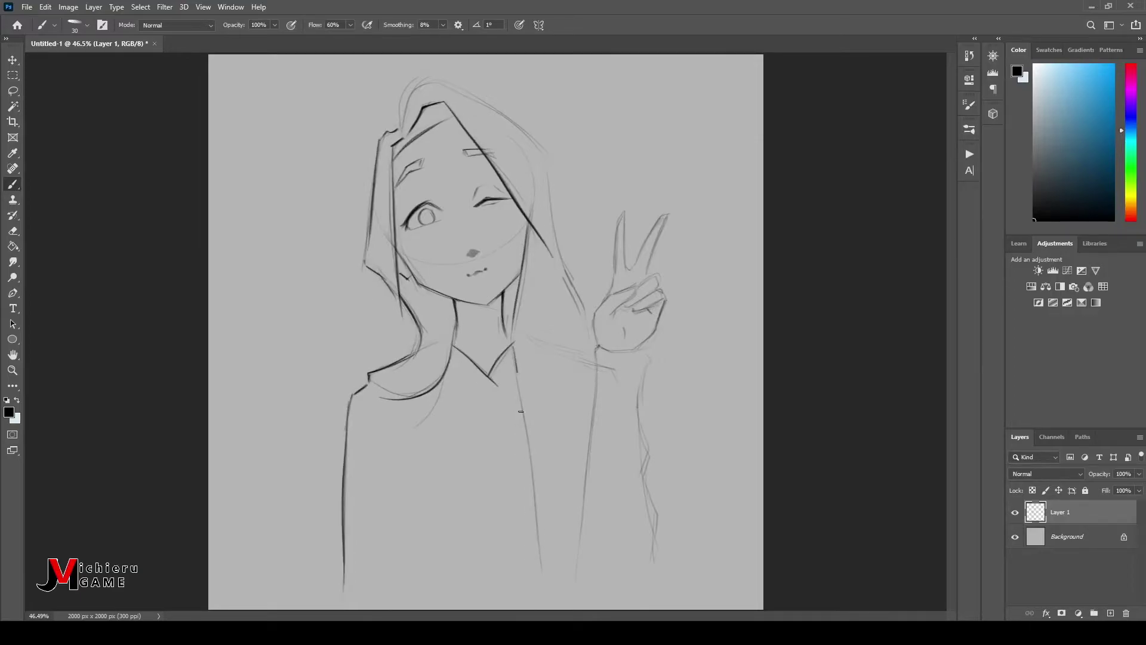
pyautogui.moveTo(516, 361); pyautogui.dragTo(520, 588)
pyautogui.moveTo(398, 125)
pyautogui.mouseDown()
pyautogui.moveTo(543, 144)
pyautogui.moveTo(594, 325)
pyautogui.mouseUp()
# - Ink the raised arm, two extended fingers, palm and folded fingers
pyautogui.moveTo(596, 352)
pyautogui.mouseDown()
pyautogui.moveTo(576, 558)
pyautogui.moveTo(649, 361)
pyautogui.moveTo(654, 560)
pyautogui.mouseUp()
pyautogui.moveTo(646, 430); pyautogui.dragTo(657, 521)
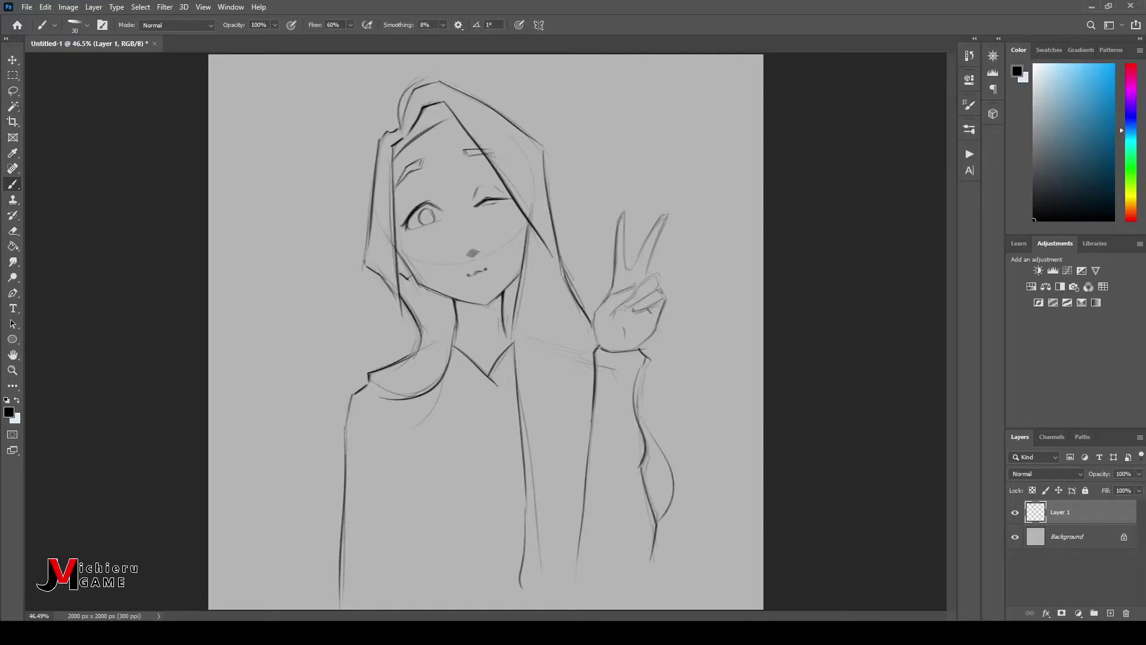
pyautogui.moveTo(624, 212); pyautogui.dragTo(619, 263)
pyautogui.moveTo(667, 215); pyautogui.dragTo(594, 331)
pyautogui.moveTo(610, 313)
pyautogui.mouseDown()
pyautogui.moveTo(633, 298)
pyautogui.moveTo(661, 308)
pyautogui.mouseUp()
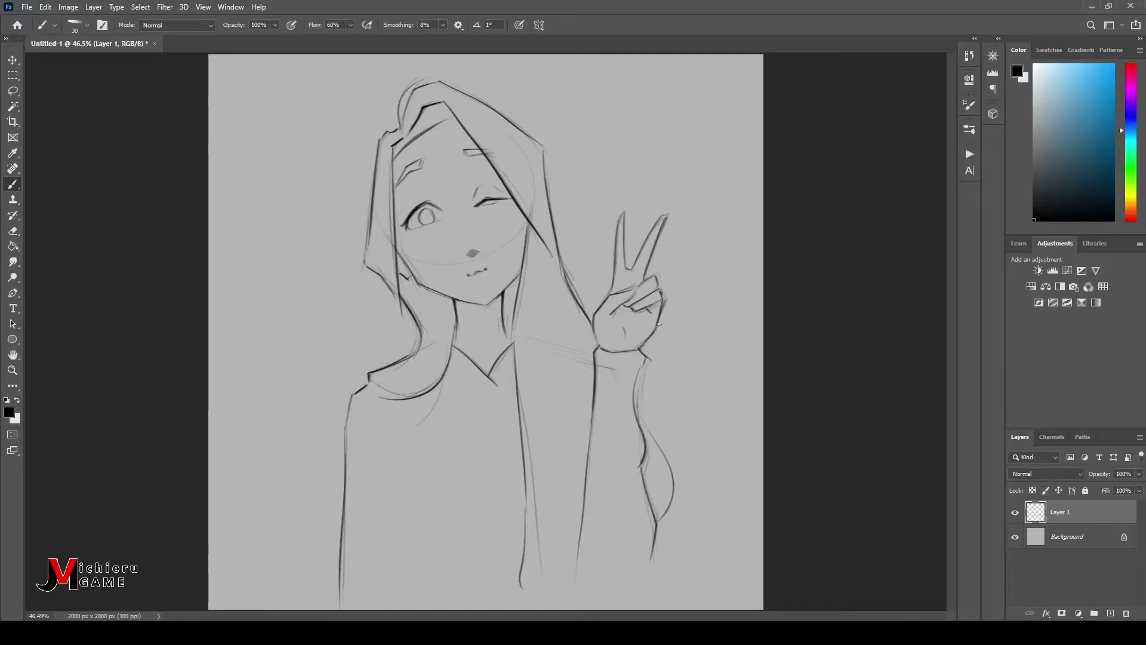
# - Lasso the figure on a new lower layer, fill it flat peach, then pick hair brown
pyautogui.press('l')
pyautogui.hotkey('ctrl', 'shift', 'alt', 'n')
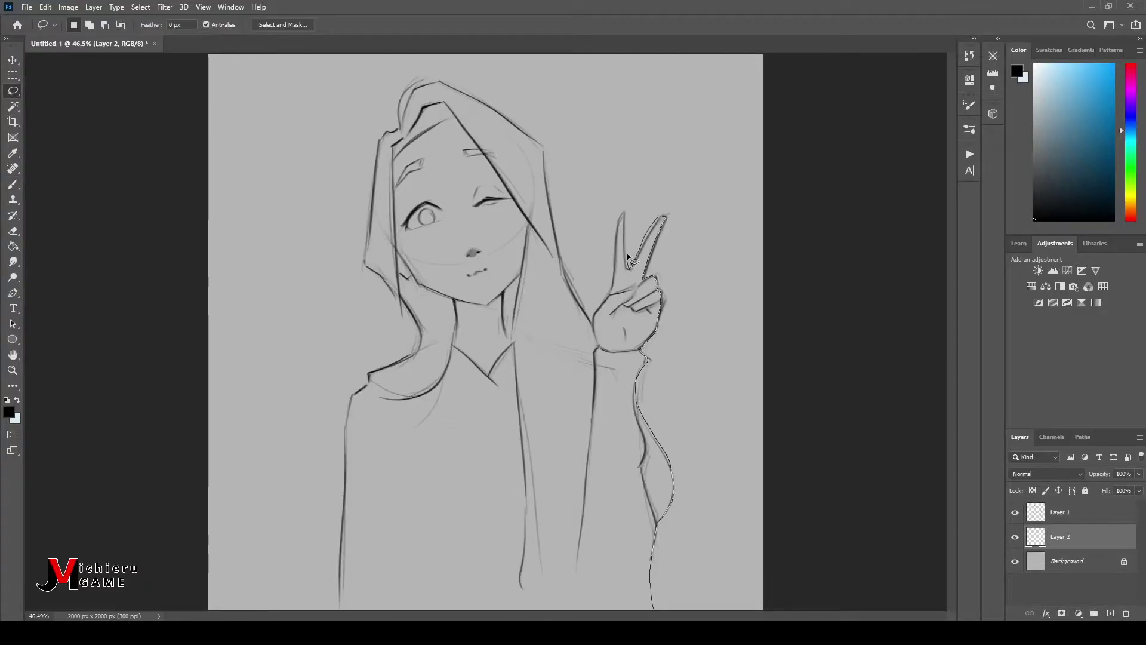
pyautogui.moveTo(358, 391)
pyautogui.mouseDown()
pyautogui.moveTo(643, 349)
pyautogui.moveTo(562, 615)
pyautogui.mouseUp()
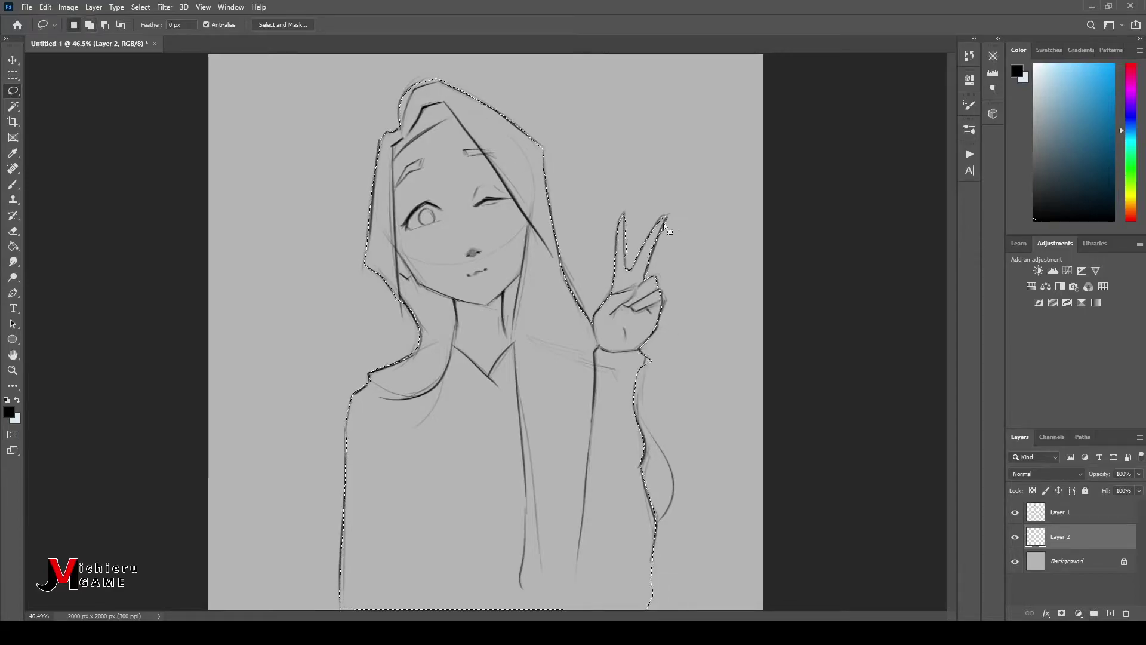
pyautogui.click(1054, 71)
pyautogui.press('g')
pyautogui.click(550, 462)
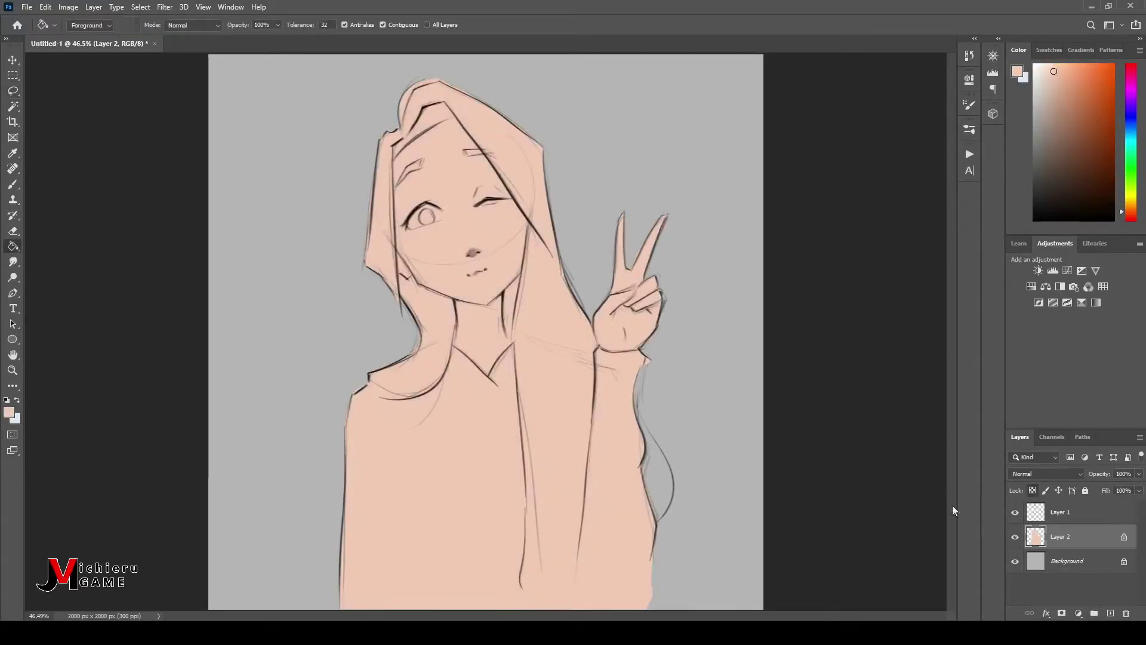
pyautogui.hotkey('ctrl', 'd')
pyautogui.click(1075, 512)
pyautogui.click(1068, 537)
# - Paint brown hair over the top and left side down to the shoulder, tidying edges
pyautogui.press('b')
pyautogui.click(1084, 122)
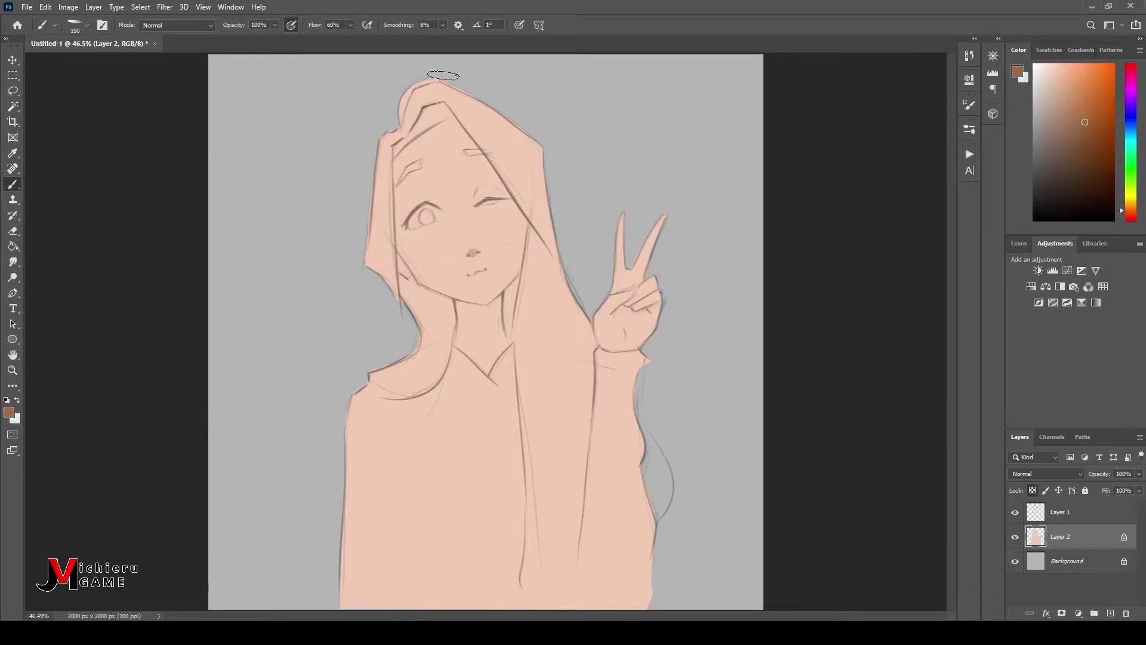
pyautogui.moveTo(430, 83)
pyautogui.mouseDown()
pyautogui.moveTo(562, 185)
pyautogui.moveTo(537, 365)
pyautogui.mouseUp()
pyautogui.moveTo(525, 227); pyautogui.dragTo(508, 334)
pyautogui.press('[')
pyautogui.press('[')
pyautogui.press('[')
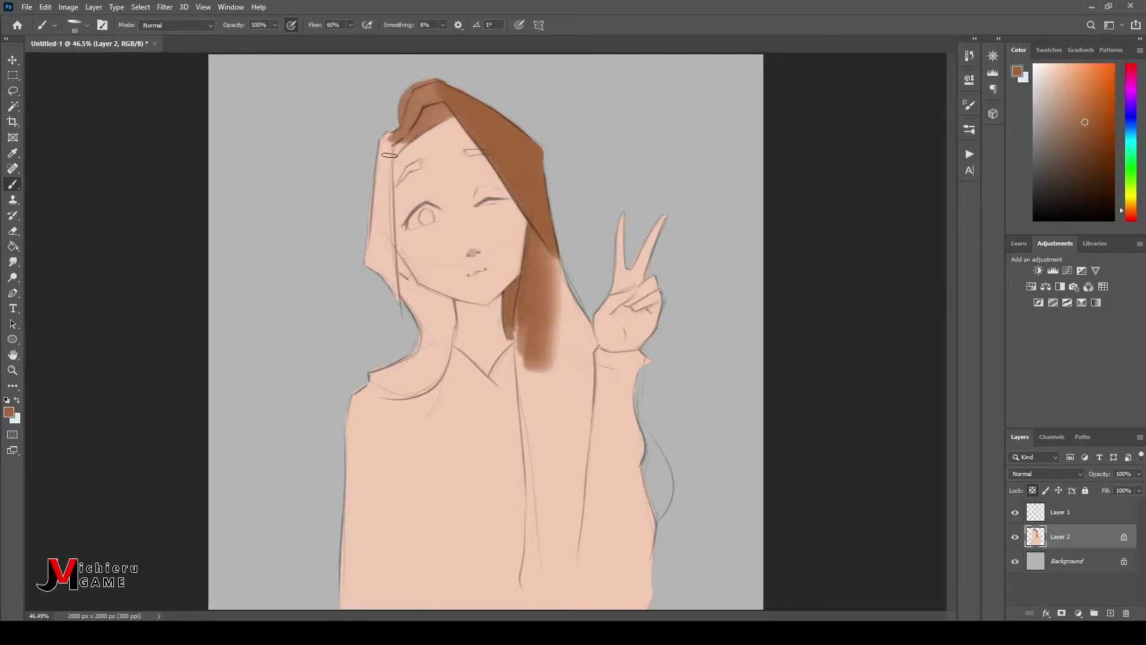
pyautogui.moveTo(445, 84); pyautogui.dragTo(382, 233)
pyautogui.keyDown('alt'); pyautogui.click(434, 113); pyautogui.keyUp('alt')
pyautogui.press('[')
pyautogui.press('[')
pyautogui.press('[')
pyautogui.moveTo(388, 179)
pyautogui.mouseDown()
pyautogui.moveTo(391, 298)
pyautogui.moveTo(374, 382)
pyautogui.mouseUp()
pyautogui.moveTo(439, 298); pyautogui.dragTo(418, 370)
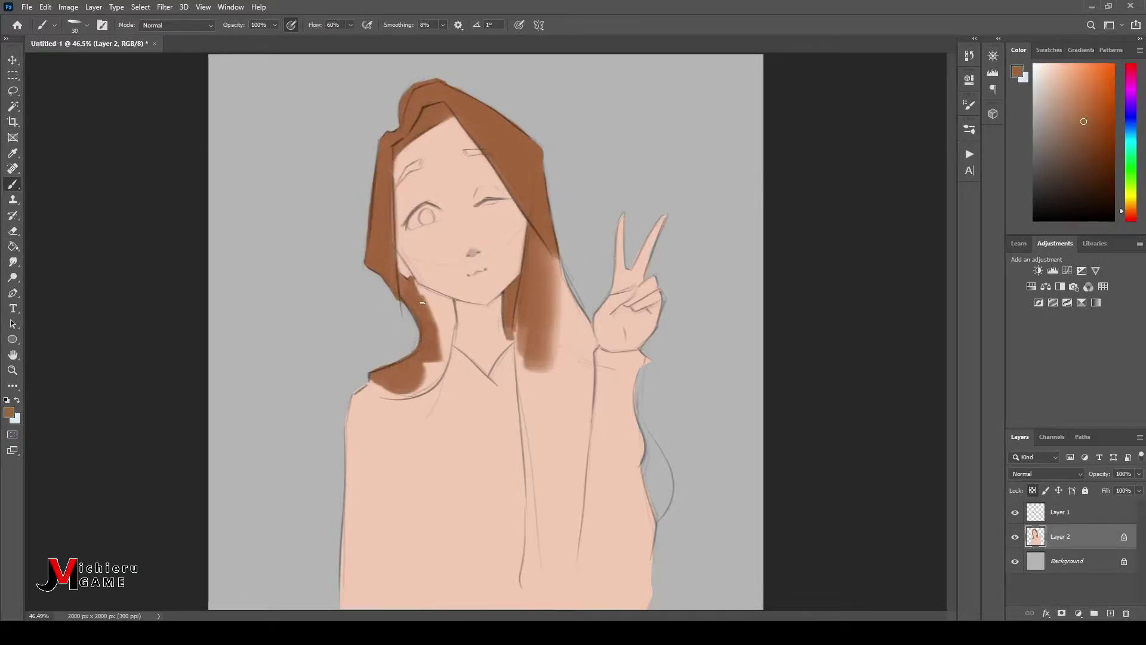
pyautogui.moveTo(415, 280)
pyautogui.mouseDown()
pyautogui.moveTo(446, 299)
pyautogui.moveTo(430, 364)
pyautogui.moveTo(376, 394)
pyautogui.mouseUp()
pyautogui.moveTo(453, 307); pyautogui.dragTo(451, 329)
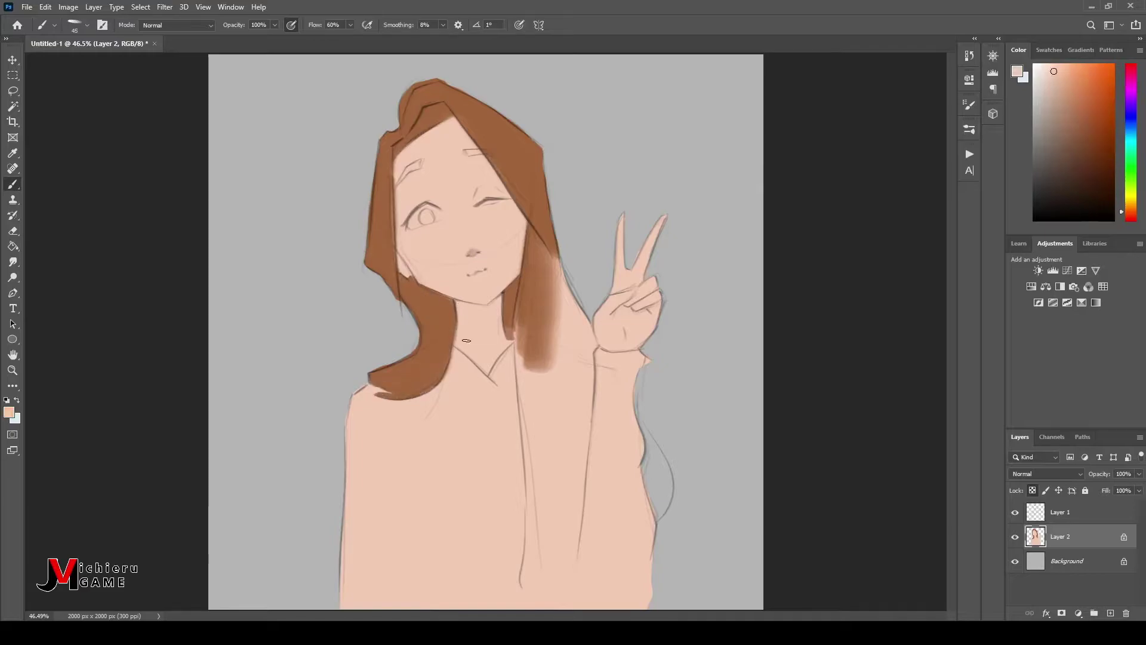
# - Paint a long brown hair strand down the right side to the canvas bottom
pyautogui.press(']')
pyautogui.press(']')
pyautogui.press(']')
pyautogui.moveTo(570, 257); pyautogui.dragTo(546, 433)
pyautogui.moveTo(570, 341); pyautogui.dragTo(537, 603)
pyautogui.moveTo(520, 335); pyautogui.dragTo(525, 603)
pyautogui.moveTo(576, 370); pyautogui.dragTo(561, 603)
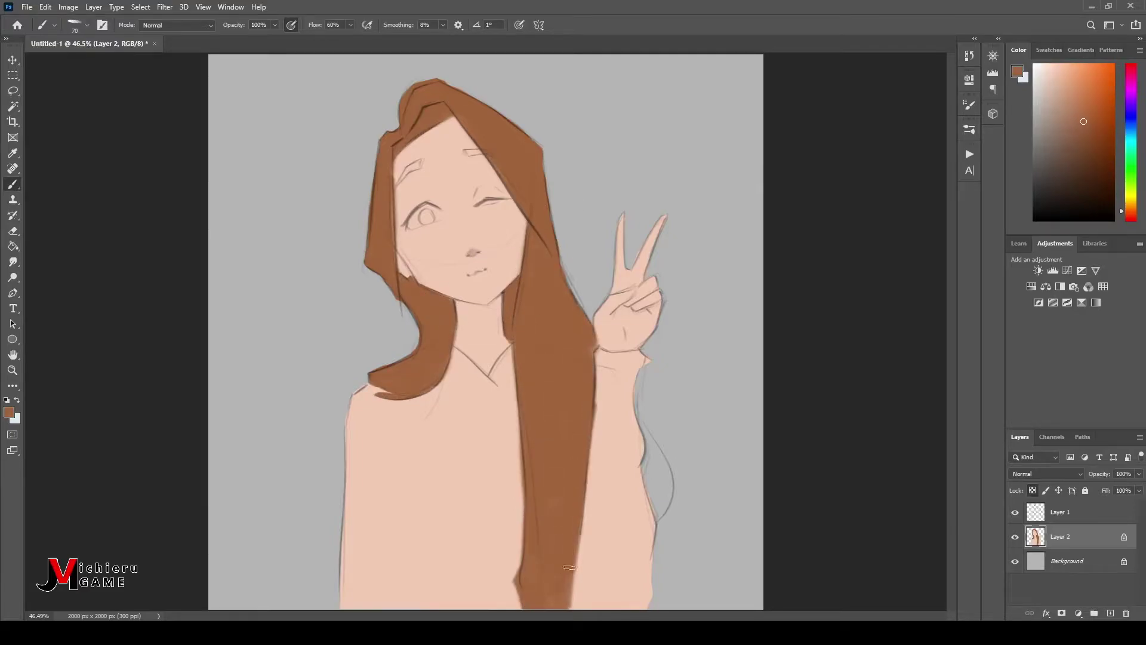
pyautogui.press('[')
pyautogui.press('[')
pyautogui.press('[')
pyautogui.moveTo(594, 346); pyautogui.dragTo(573, 597)
pyautogui.keyDown('alt'); pyautogui.click(603, 339); pyautogui.keyUp('alt')
# - Paint the sweater pink over the torso up to the neckline, wrist and sleeve
pyautogui.click(1130, 72)
pyautogui.click(1077, 79)
pyautogui.press(']')
pyautogui.press(']')
pyautogui.press(']')
pyautogui.moveTo(382, 442); pyautogui.dragTo(358, 603)
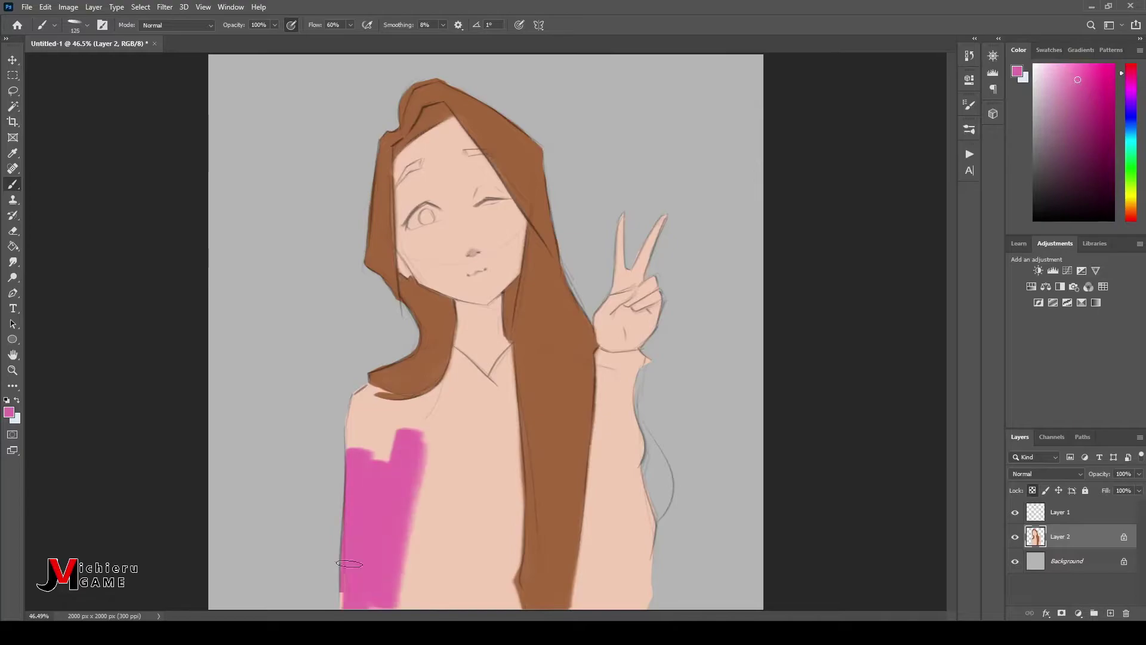
pyautogui.moveTo(430, 602); pyautogui.dragTo(424, 442)
pyautogui.moveTo(367, 436)
pyautogui.mouseDown()
pyautogui.moveTo(385, 387)
pyautogui.moveTo(453, 358)
pyautogui.moveTo(472, 603)
pyautogui.mouseUp()
pyautogui.moveTo(501, 352); pyautogui.dragTo(486, 603)
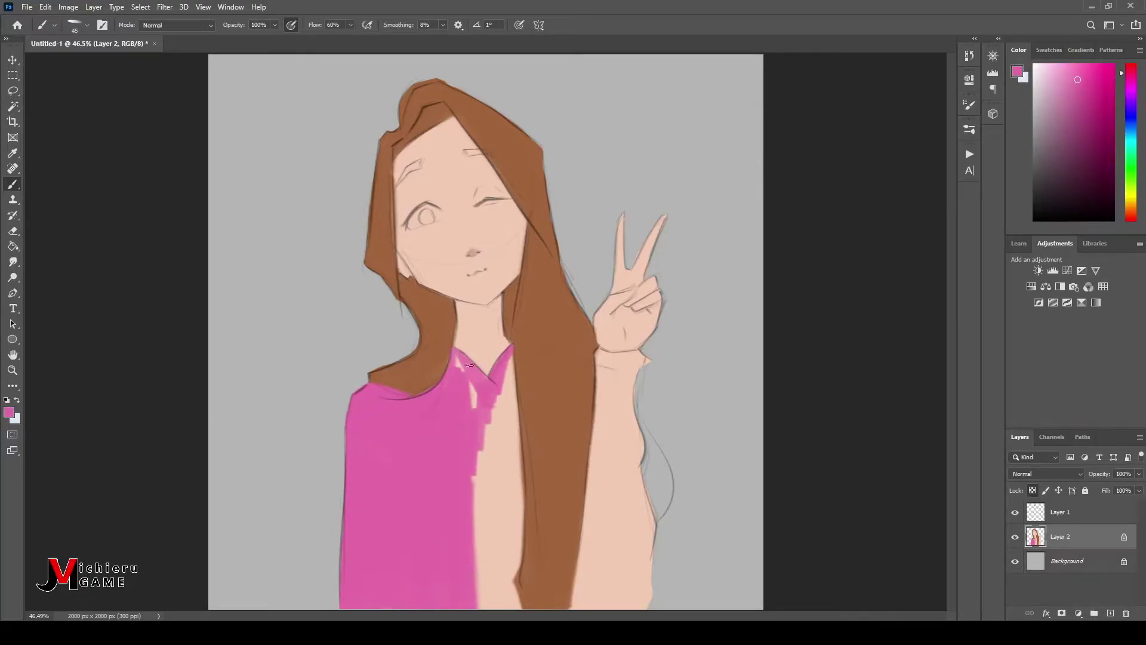
pyautogui.press('[')
pyautogui.press('[')
pyautogui.press('[')
pyautogui.moveTo(591, 352)
pyautogui.mouseDown()
pyautogui.moveTo(603, 606)
pyautogui.moveTo(639, 358)
pyautogui.mouseUp()
pyautogui.press(']')
pyautogui.press(']')
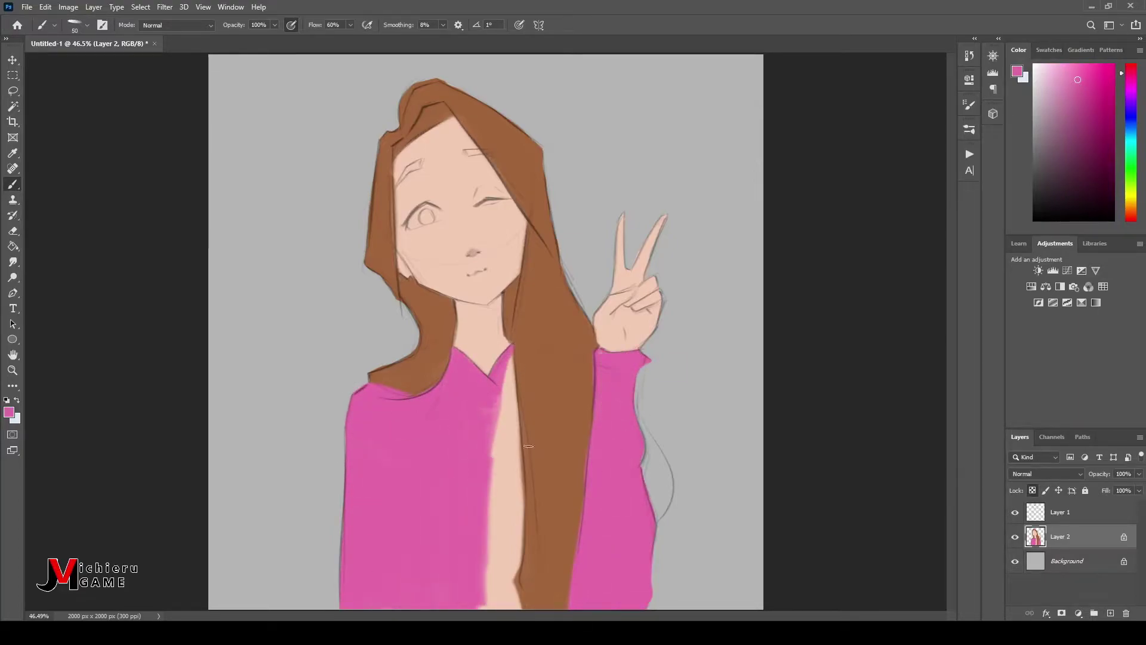
pyautogui.moveTo(504, 358)
pyautogui.mouseDown()
pyautogui.moveTo(504, 601)
pyautogui.moveTo(512, 382)
pyautogui.mouseUp()
# - Pick a light peach skin colour, then a darker peach for shading
pyautogui.click(1130, 211)
pyautogui.click(1054, 71)
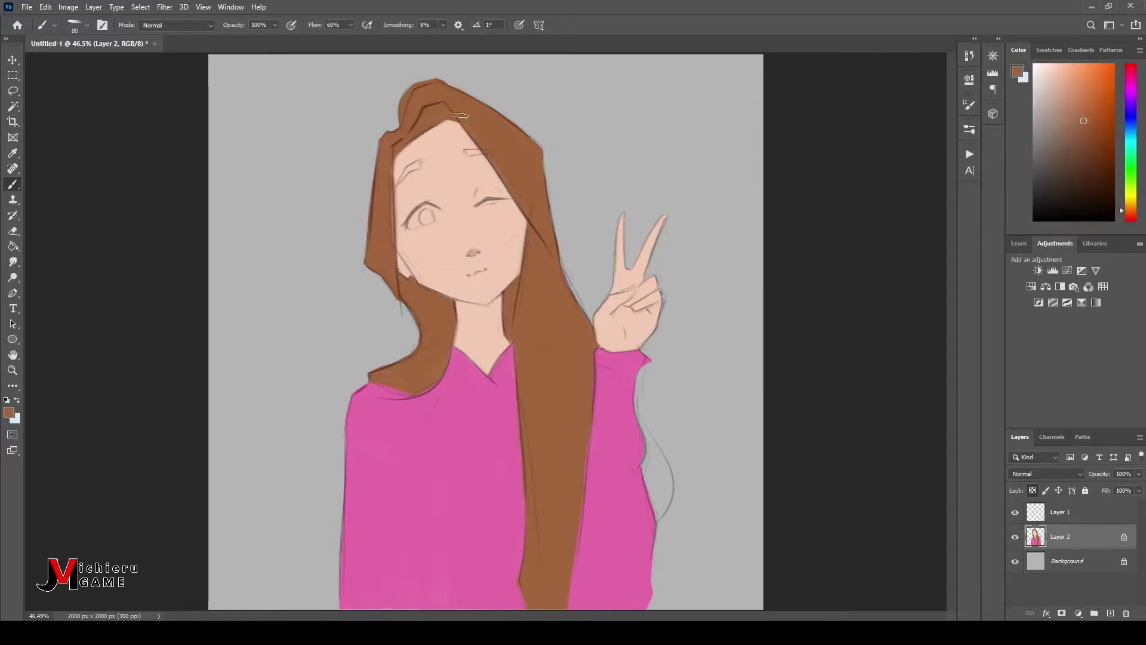
pyautogui.press('[')
pyautogui.press('[')
pyautogui.press('[')
pyautogui.click(1066, 90)
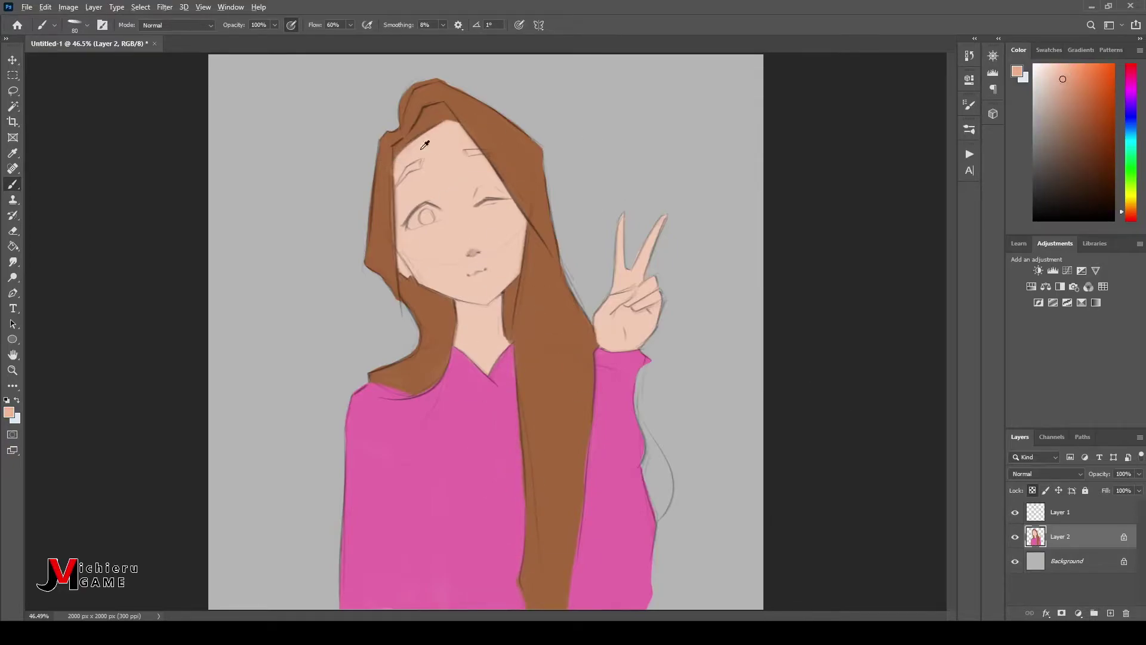
# - Paint skin along the left face edge, jaw and neck, and pick a warmer red-brown shadow
pyautogui.moveTo(414, 144)
pyautogui.mouseDown()
pyautogui.moveTo(406, 269)
pyautogui.moveTo(456, 295)
pyautogui.moveTo(496, 352)
pyautogui.moveTo(499, 305)
pyautogui.moveTo(496, 358)
pyautogui.moveTo(487, 311)
pyautogui.moveTo(501, 306)
pyautogui.mouseUp()
pyautogui.click(1051, 120)
pyautogui.click(1130, 212)
pyautogui.click(1052, 122)
pyautogui.keyDown('alt'); pyautogui.click(488, 311); pyautogui.keyUp('alt')
pyautogui.press('[')
pyautogui.press('[')
pyautogui.press('[')
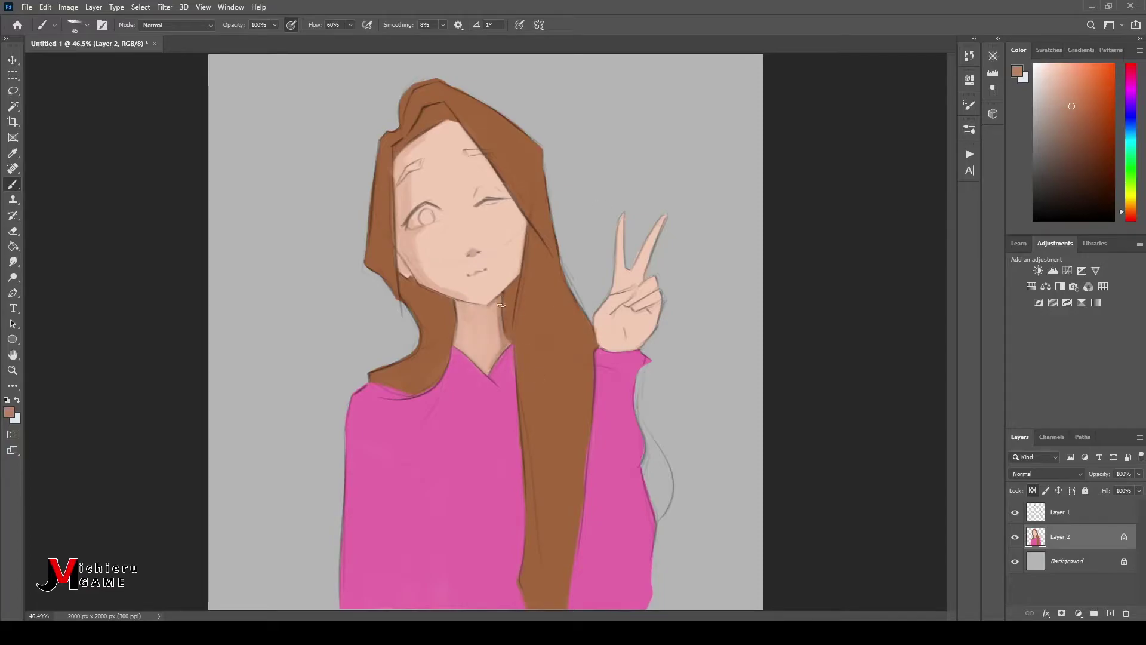
pyautogui.press('[')
# - Darken the hair beside the left cheek and chin with a deeper brown
pyautogui.keyDown('alt'); pyautogui.click(502, 308); pyautogui.keyUp('alt')
pyautogui.moveTo(418, 251); pyautogui.dragTo(436, 293)
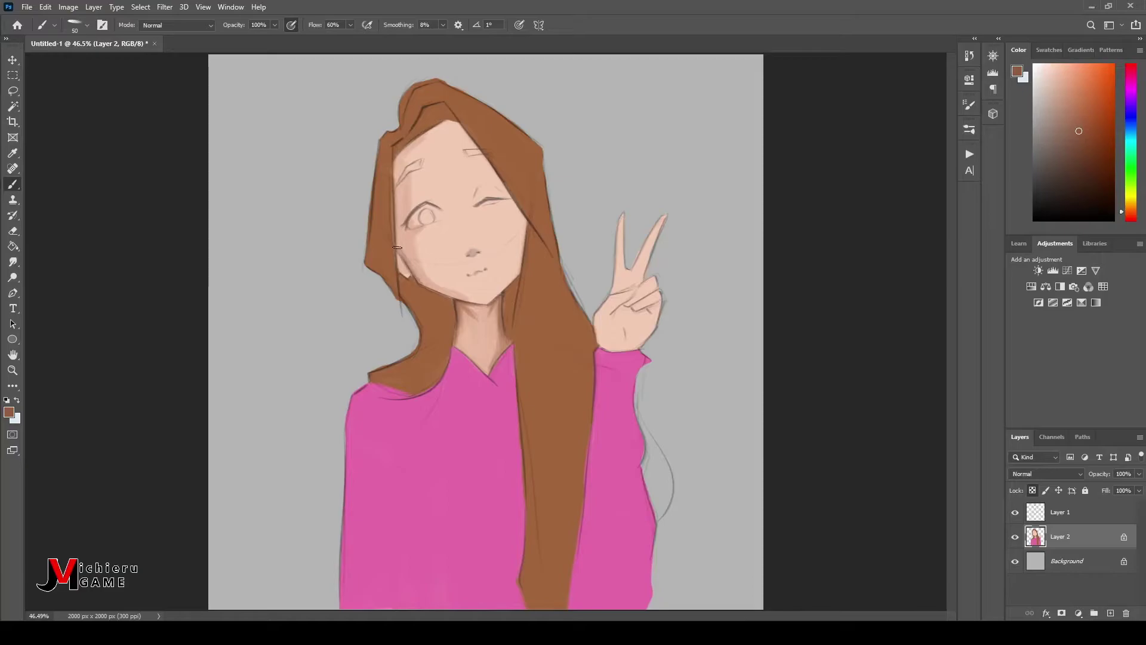
pyautogui.press(']')
pyautogui.keyDown('alt'); pyautogui.click(403, 266); pyautogui.keyUp('alt')
pyautogui.keyDown('alt'); pyautogui.click(464, 137); pyautogui.keyUp('alt')
pyautogui.press(']')
pyautogui.press(']')
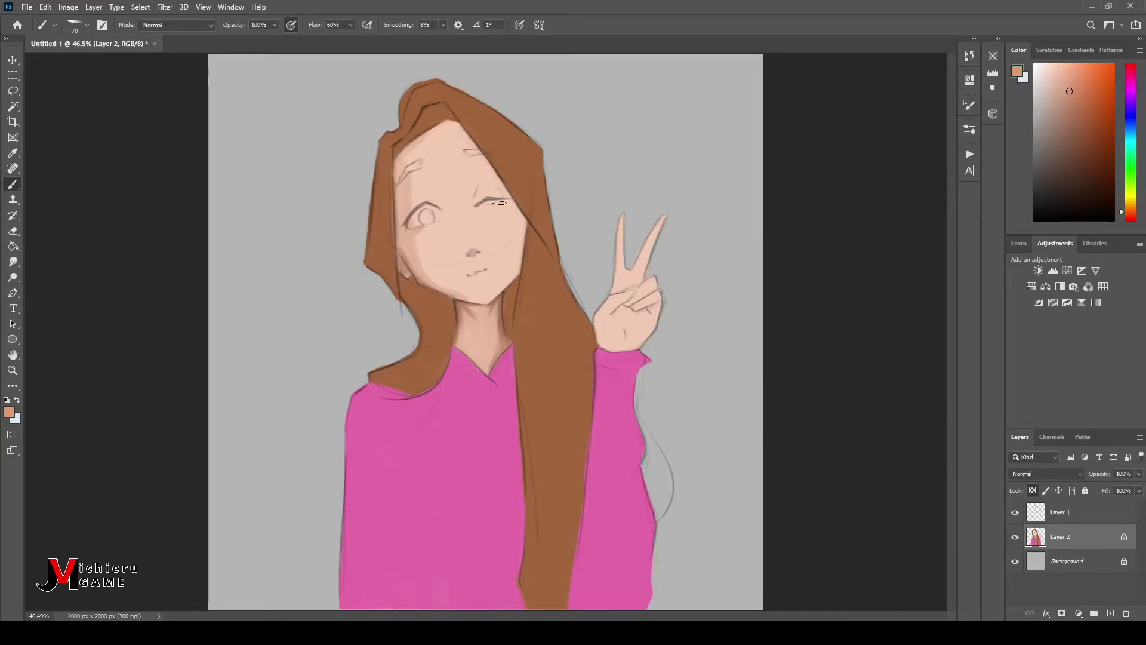
pyautogui.press('[')
# - Sample a lighter skin tone for the chin and a deeper peach for the cheek
pyautogui.keyDown('alt'); pyautogui.click(456, 282); pyautogui.keyUp('alt')
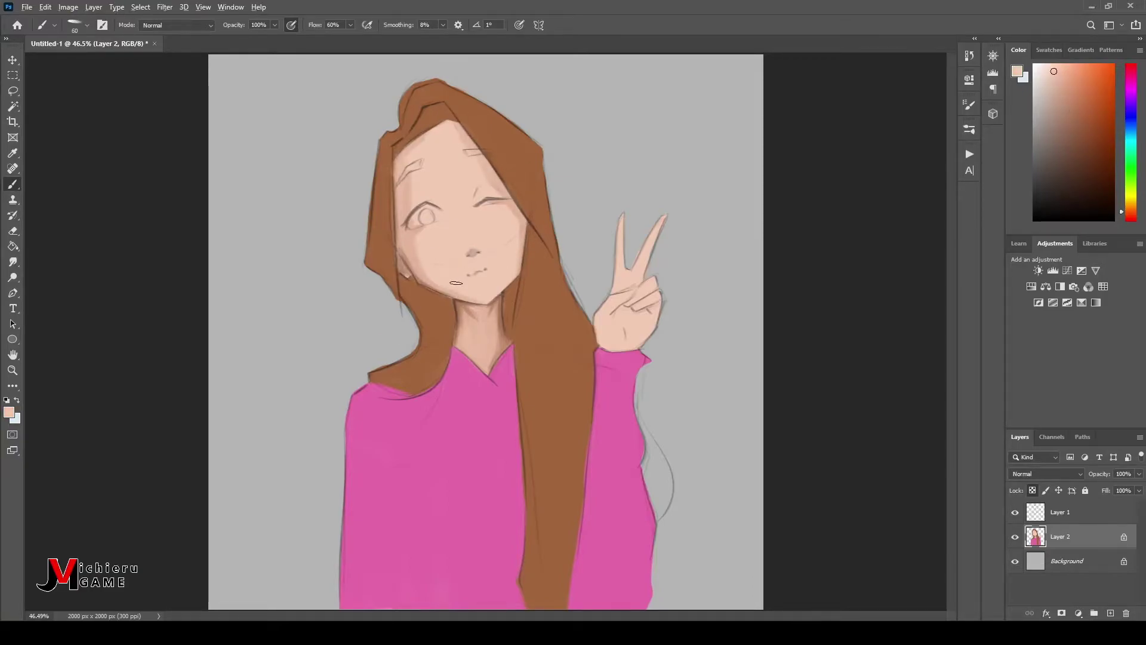
pyautogui.keyDown('alt'); pyautogui.click(408, 204); pyautogui.keyUp('alt')
pyautogui.press(']')
pyautogui.press(']')
pyautogui.press('[')
pyautogui.keyDown('alt'); pyautogui.click(424, 210); pyautogui.keyUp('alt')
# - Paint the open eye's iris dark brown with a tiny brush, then resample skin tone
pyautogui.keyDown('alt'); pyautogui.click(427, 221); pyautogui.keyUp('alt')
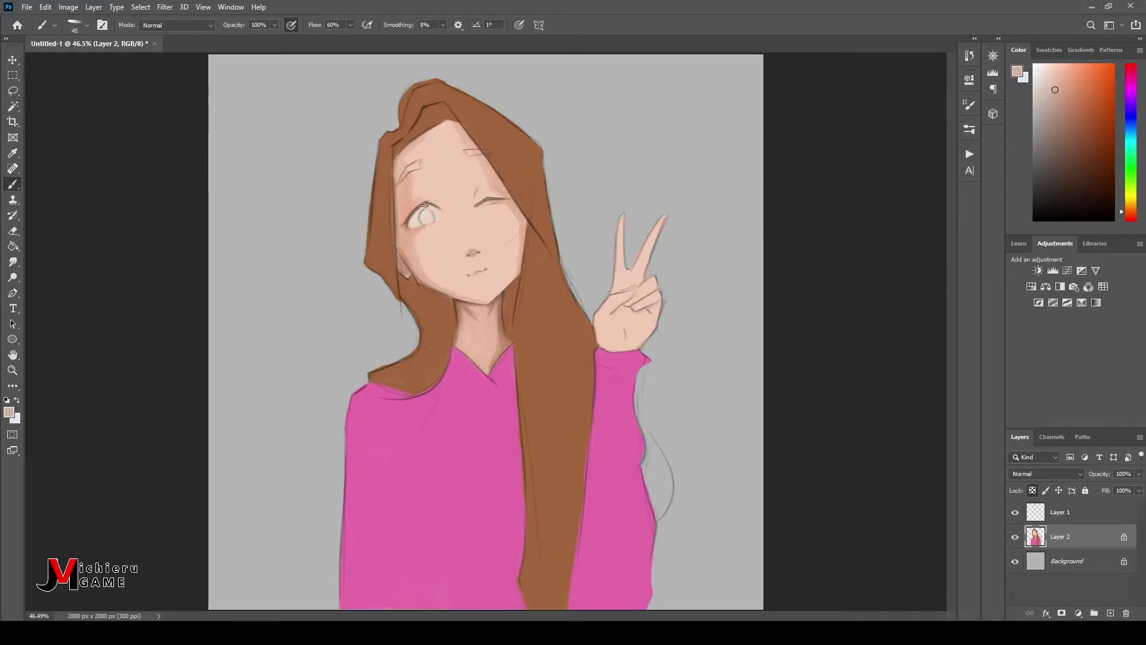
pyautogui.press('[')
pyautogui.keyDown('alt'); pyautogui.click(426, 216); pyautogui.keyUp('alt')
pyautogui.press('[')
pyautogui.press('[')
pyautogui.press('[')
pyautogui.moveTo(425, 215); pyautogui.dragTo(427, 218)
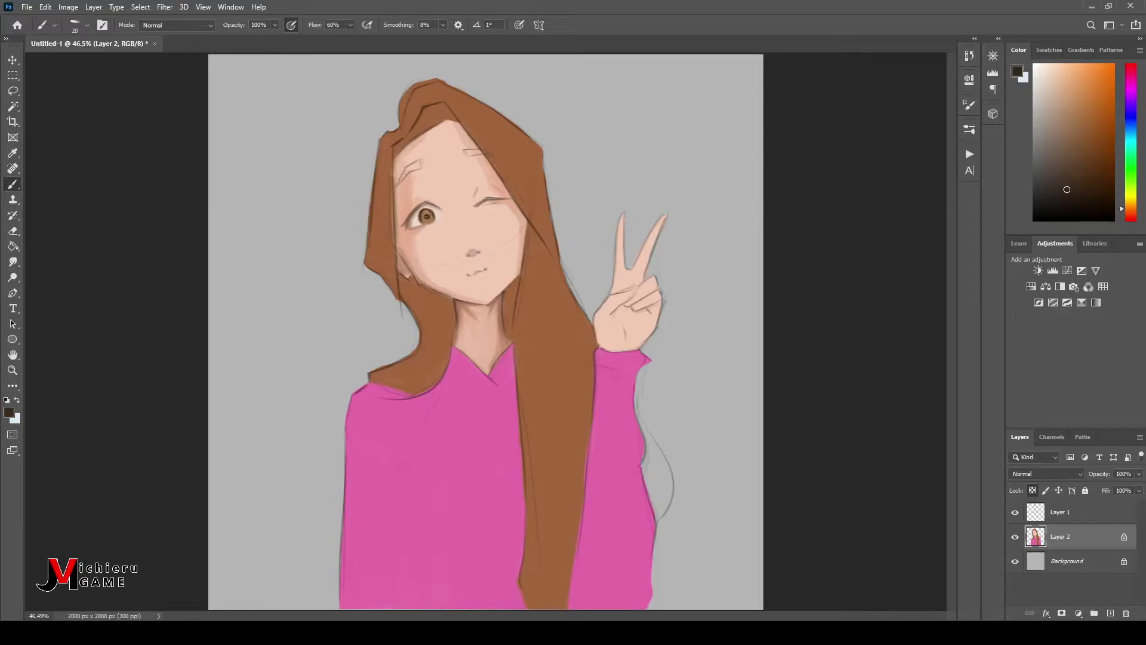
pyautogui.keyDown('alt'); pyautogui.click(427, 219); pyautogui.keyUp('alt')
pyautogui.press(']')
pyautogui.press(']')
pyautogui.press(']')
pyautogui.keyDown('alt'); pyautogui.click(423, 222); pyautogui.keyUp('alt')
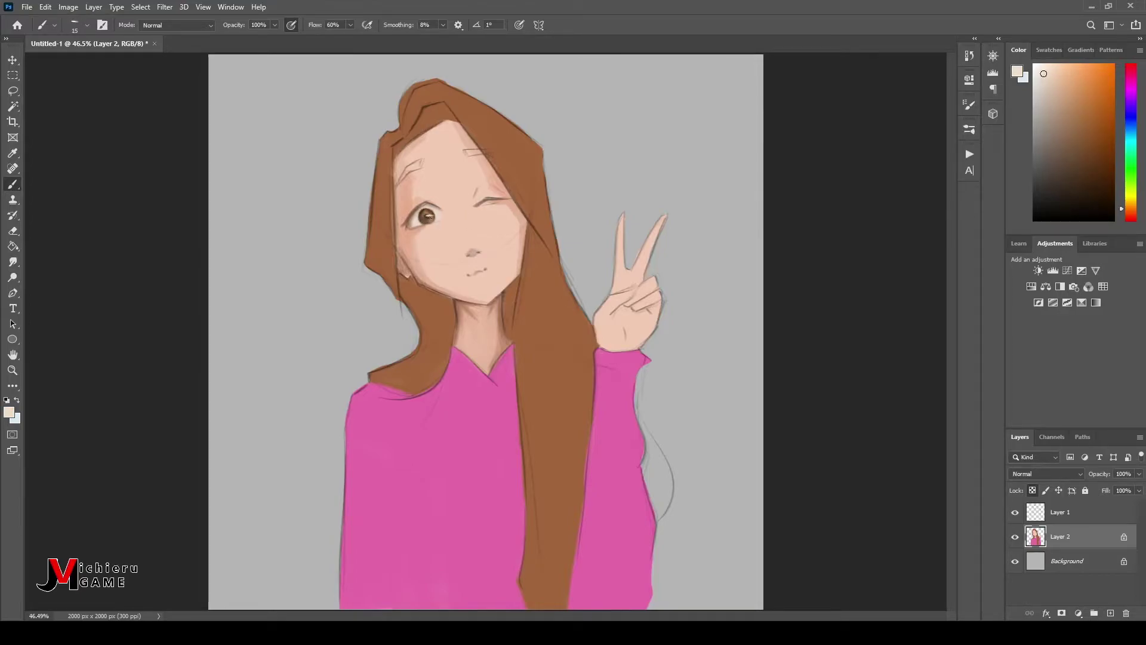
# - Pick dark brown shades and resize the brush to detail the open eye
pyautogui.keyDown('alt'); pyautogui.click(416, 216); pyautogui.keyUp('alt')
pyautogui.press(']')
pyautogui.press(']')
pyautogui.press(']')
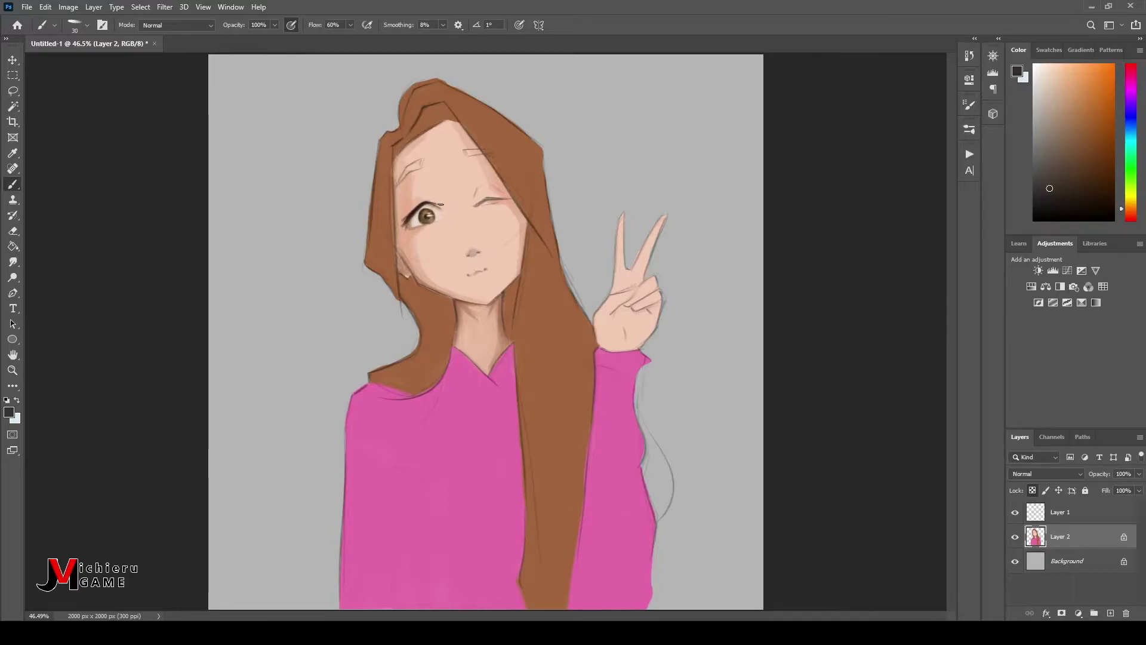
pyautogui.keyDown('alt'); pyautogui.click(410, 226); pyautogui.keyUp('alt')
pyautogui.press(']')
pyautogui.press(']')
pyautogui.press(']')
# - Choose a crimson red with a smaller brush and paint the lips
pyautogui.click(1130, 75)
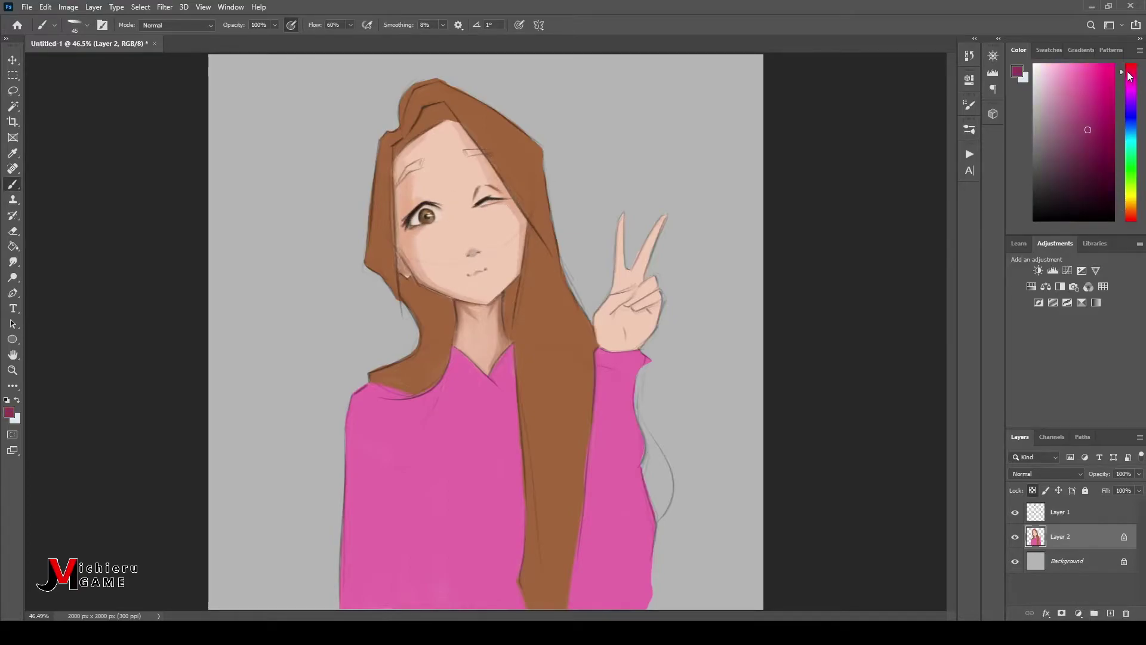
pyautogui.moveTo(1130, 75); pyautogui.dragTo(1130, 65)
pyautogui.click(1083, 70)
pyautogui.click(1092, 90)
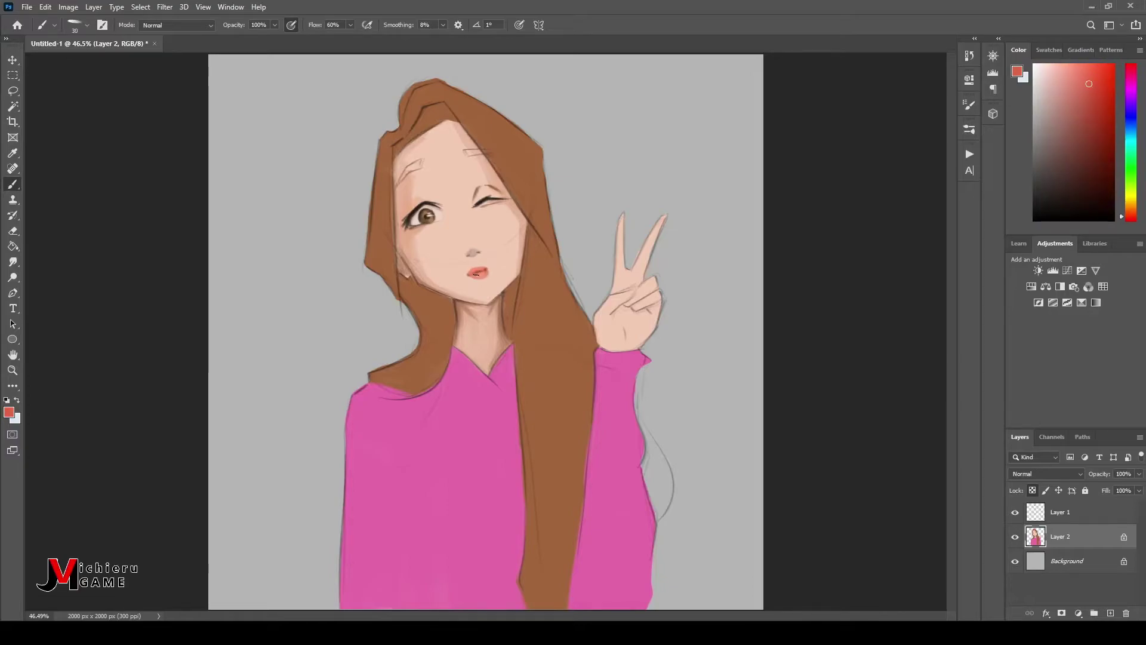
pyautogui.press('[')
pyautogui.press('[')
pyautogui.press('[')
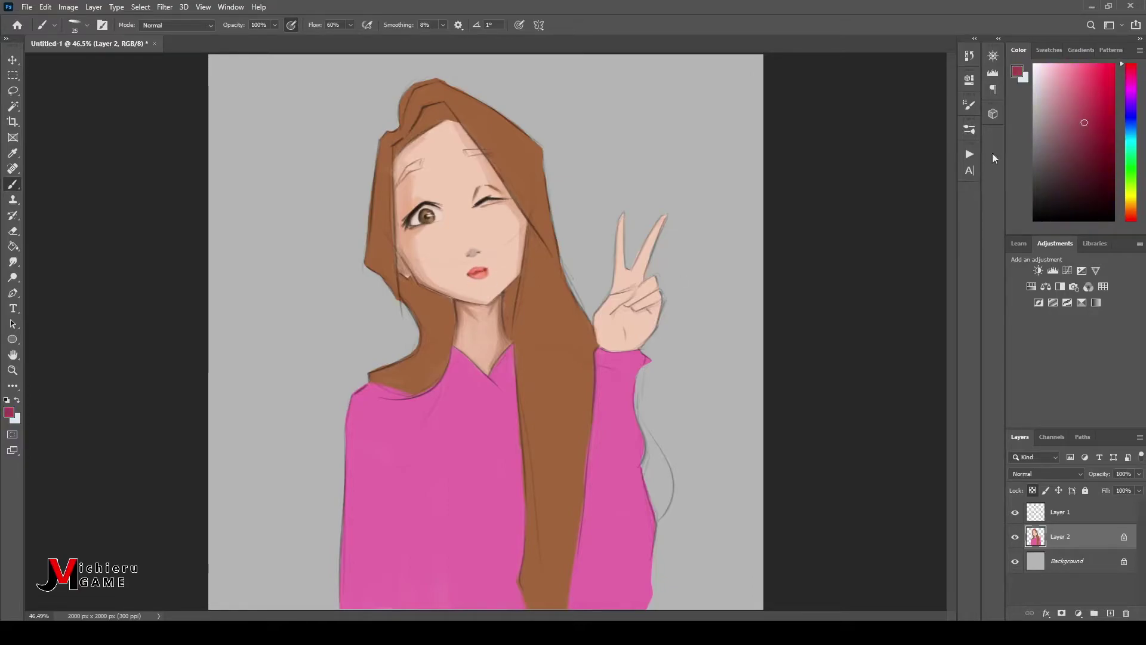
# - Paint a salmon pink blush on the nose tip on Layer 1, returning to Layer 2
pyautogui.click(1130, 217)
pyautogui.press(']')
pyautogui.click(1088, 70)
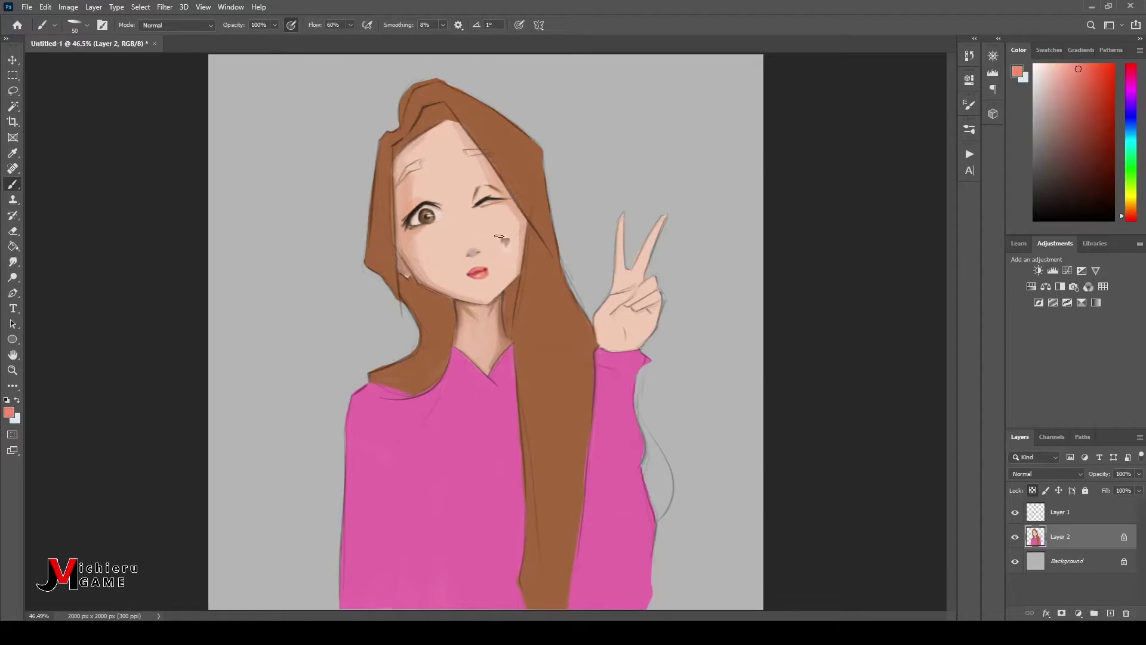
pyautogui.hotkey('alt', ']')
pyautogui.moveTo(474, 251); pyautogui.dragTo(476, 256)
pyautogui.hotkey('alt', '[')
# - Sample deeper red, light salmon and lighter skin tones around the nose with a smaller brush
pyautogui.press('[')
pyautogui.press('[')
pyautogui.keyDown('alt'); pyautogui.click(478, 253); pyautogui.keyUp('alt')
pyautogui.keyDown('alt'); pyautogui.click(477, 253); pyautogui.keyUp('alt')
pyautogui.press('[')
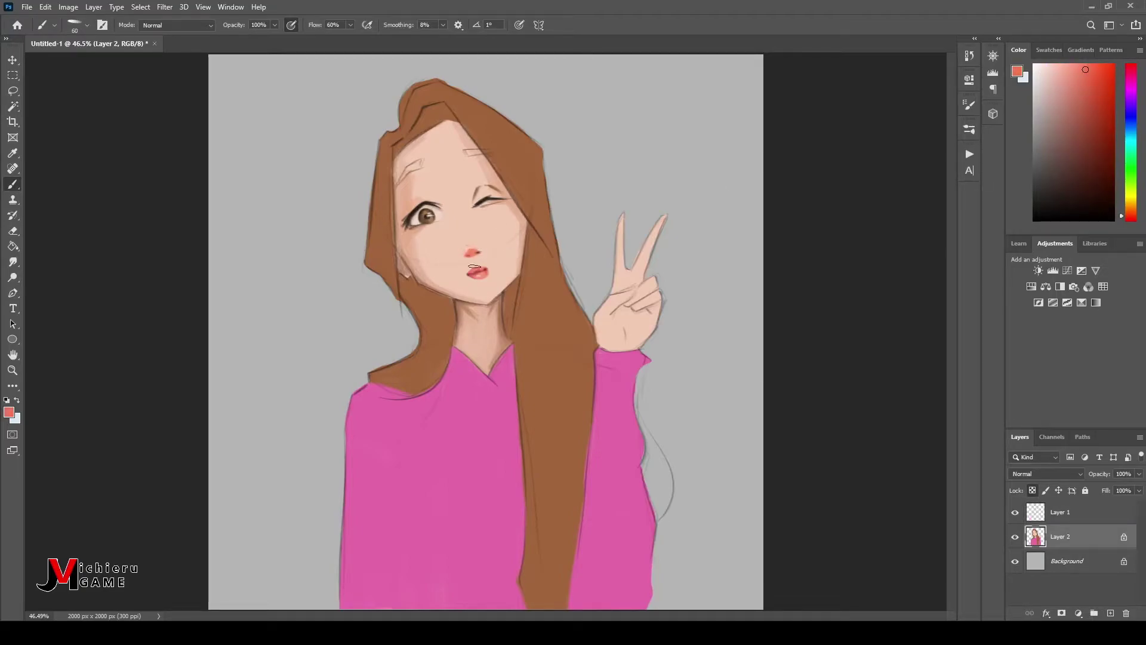
pyautogui.keyDown('alt'); pyautogui.click(472, 250); pyautogui.keyUp('alt')
pyautogui.press('[')
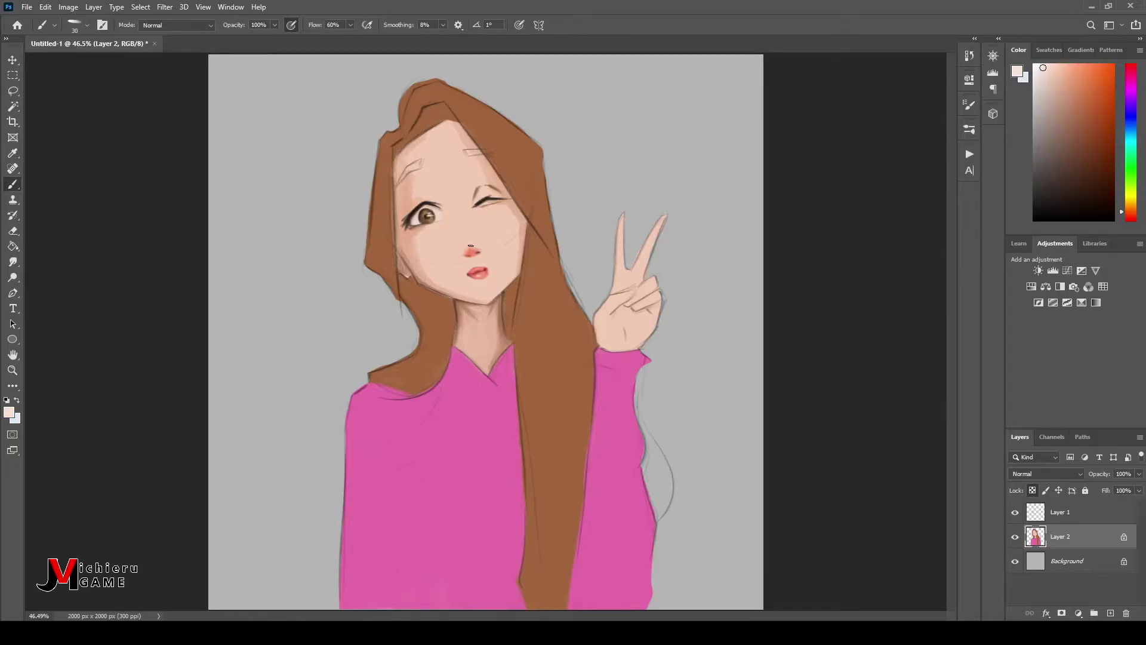
# - Mirror the canvas to check proportions while fine-tuning the blush with orange and salmon tones
pyautogui.hotkey('ctrl', 'alt', 'h')
pyautogui.keyDown('alt'); pyautogui.click(493, 253); pyautogui.keyUp('alt')
pyautogui.press(']')
pyautogui.press(']')
pyautogui.keyDown('alt'); pyautogui.click(506, 253); pyautogui.keyUp('alt')
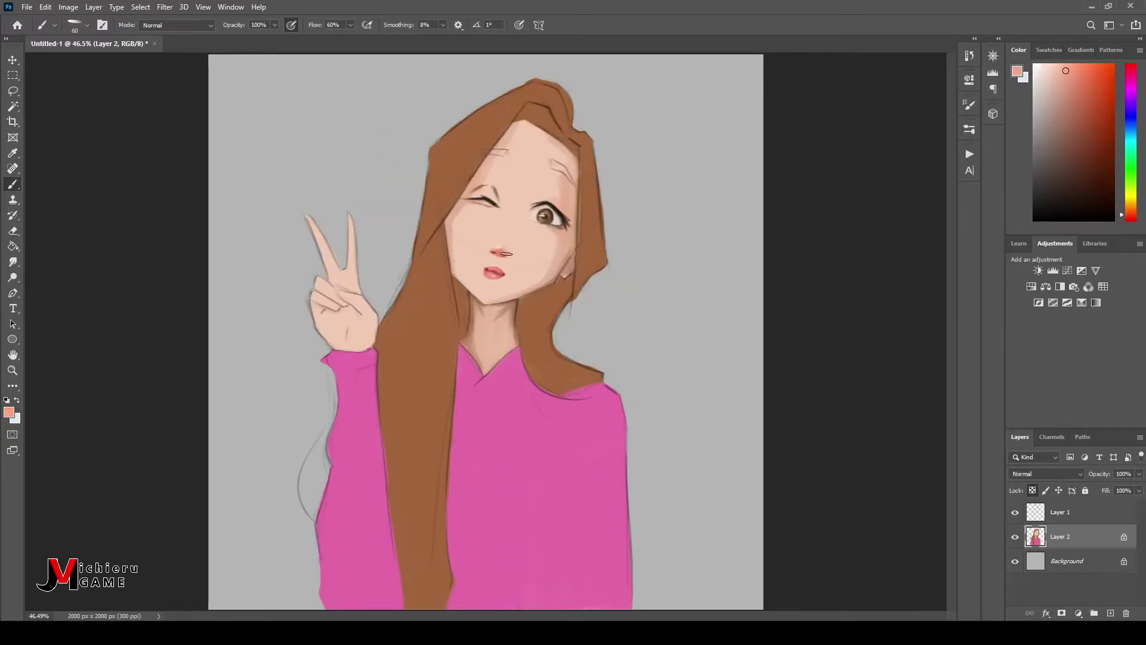
pyautogui.hotkey('ctrl', 'alt', 'h')
pyautogui.press(']')
pyautogui.press(']')
pyautogui.press(']')
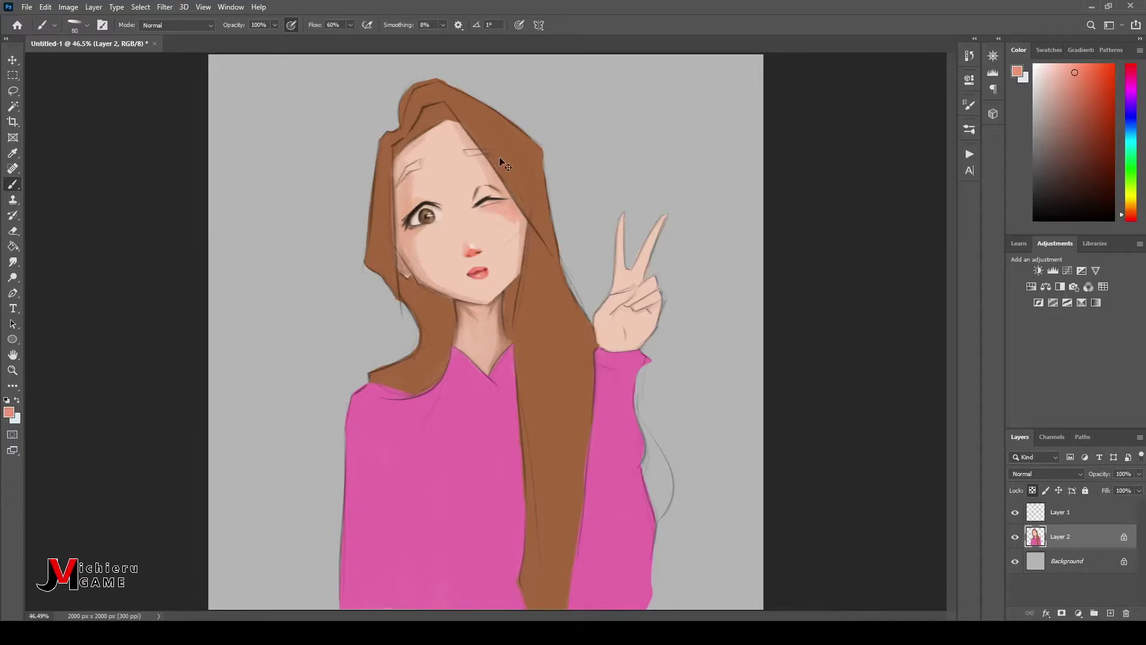
pyautogui.press('[')
pyautogui.press('[')
pyautogui.press('[')
pyautogui.keyDown('alt'); pyautogui.click(487, 211); pyautogui.keyUp('alt')
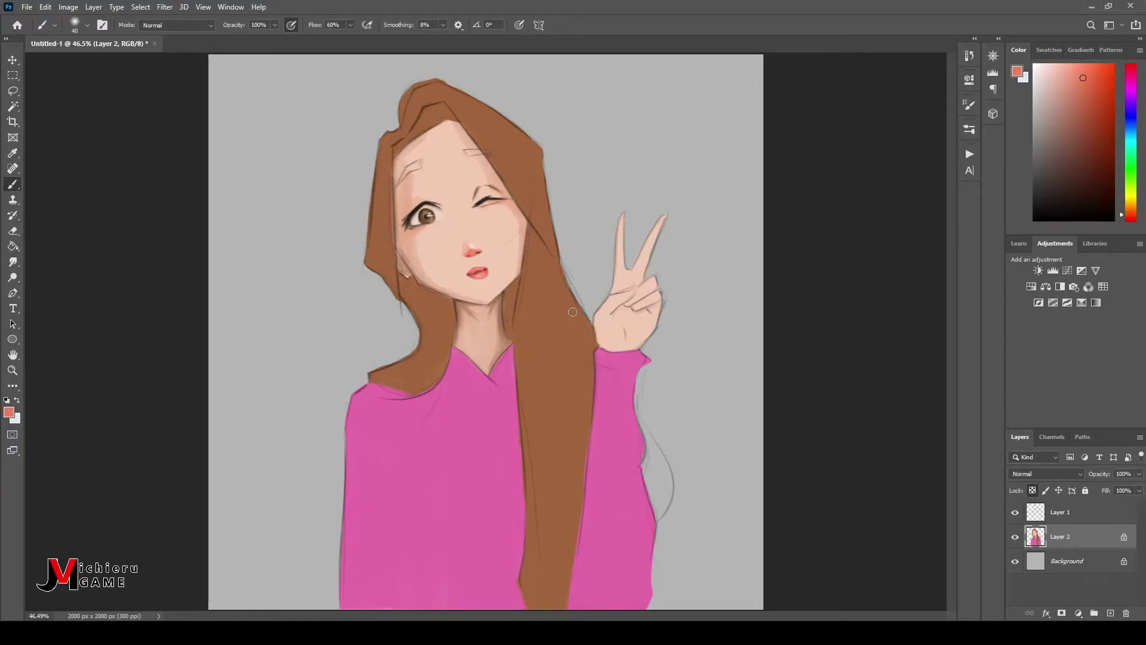
# - Brush pink blush on both cheeks and soften it with the Smudge tool
pyautogui.moveTo(496, 209); pyautogui.dragTo(519, 227)
pyautogui.moveTo(429, 230); pyautogui.dragTo(415, 257)
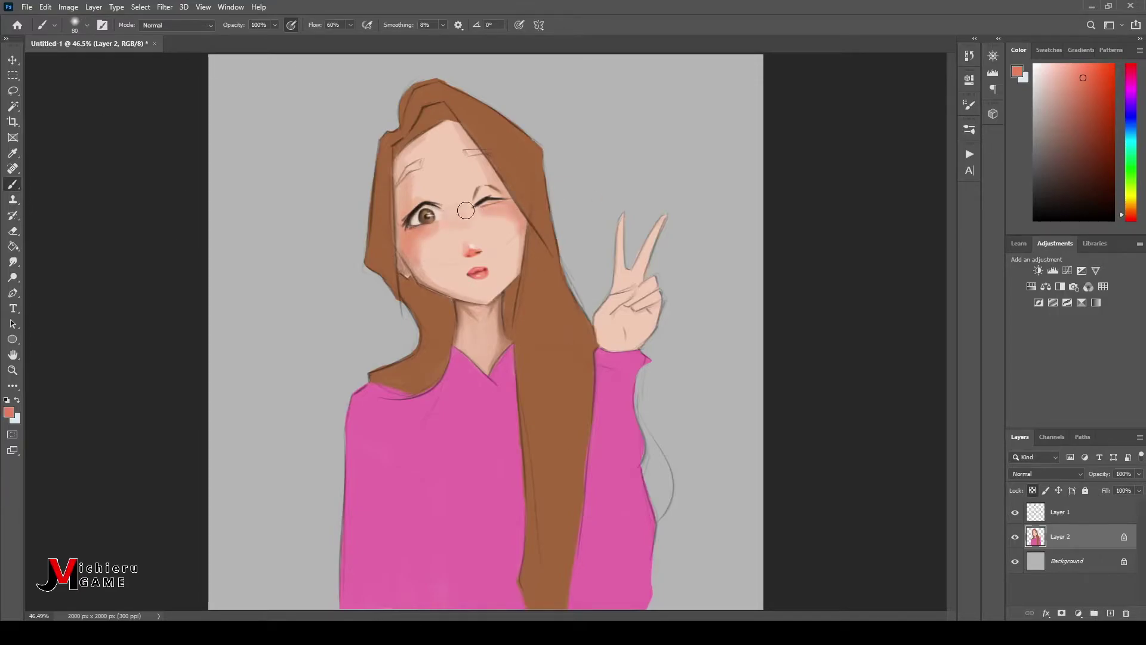
pyautogui.press('r')
pyautogui.press('b')
# - Sample hair brown and paint eyebrows above the open and winking eyes
pyautogui.keyDown('alt'); pyautogui.click(531, 358); pyautogui.keyUp('alt')
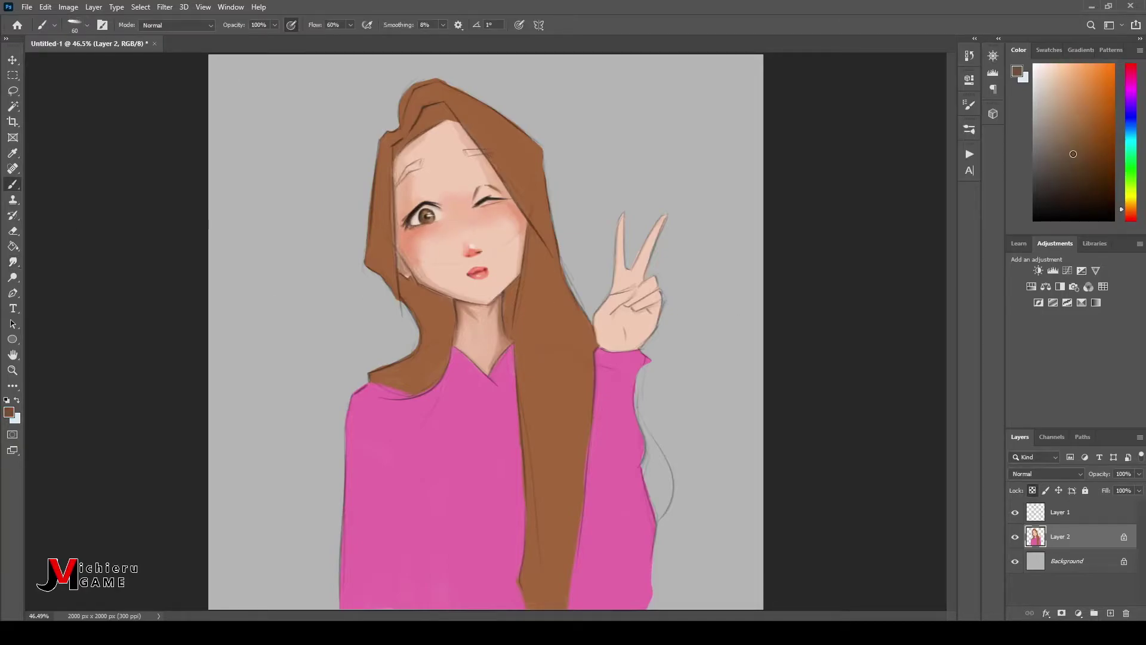
pyautogui.moveTo(398, 182)
pyautogui.mouseDown()
pyautogui.moveTo(421, 161)
pyautogui.moveTo(493, 153)
pyautogui.mouseUp()
pyautogui.keyDown('alt'); pyautogui.click(412, 256); pyautogui.keyUp('alt')
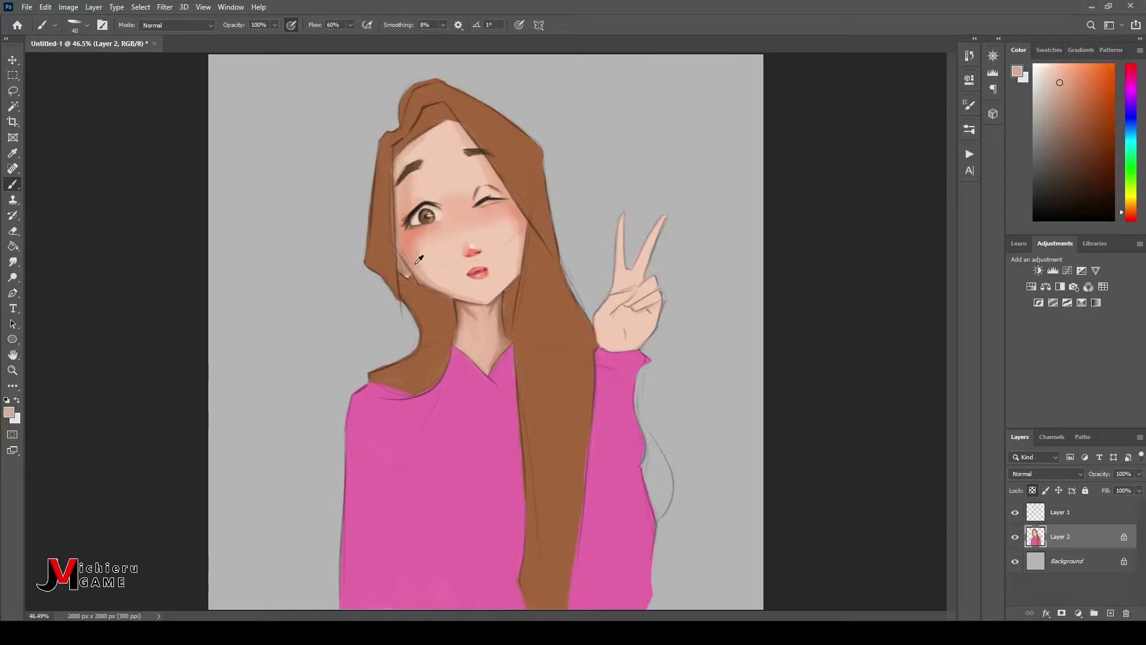
pyautogui.press('[')
pyautogui.press('[')
pyautogui.press('[')
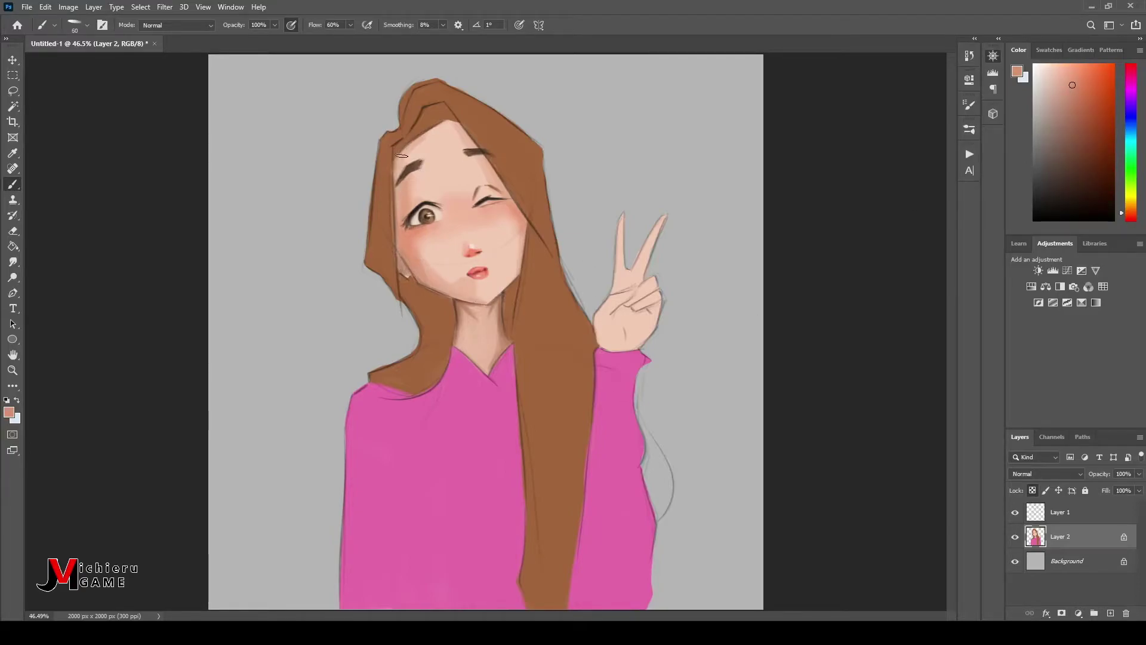
pyautogui.keyDown('alt'); pyautogui.click(399, 258); pyautogui.keyUp('alt')
pyautogui.keyDown('alt'); pyautogui.click(410, 209); pyautogui.keyUp('alt')
pyautogui.press('[')
pyautogui.press('[')
pyautogui.press('[')
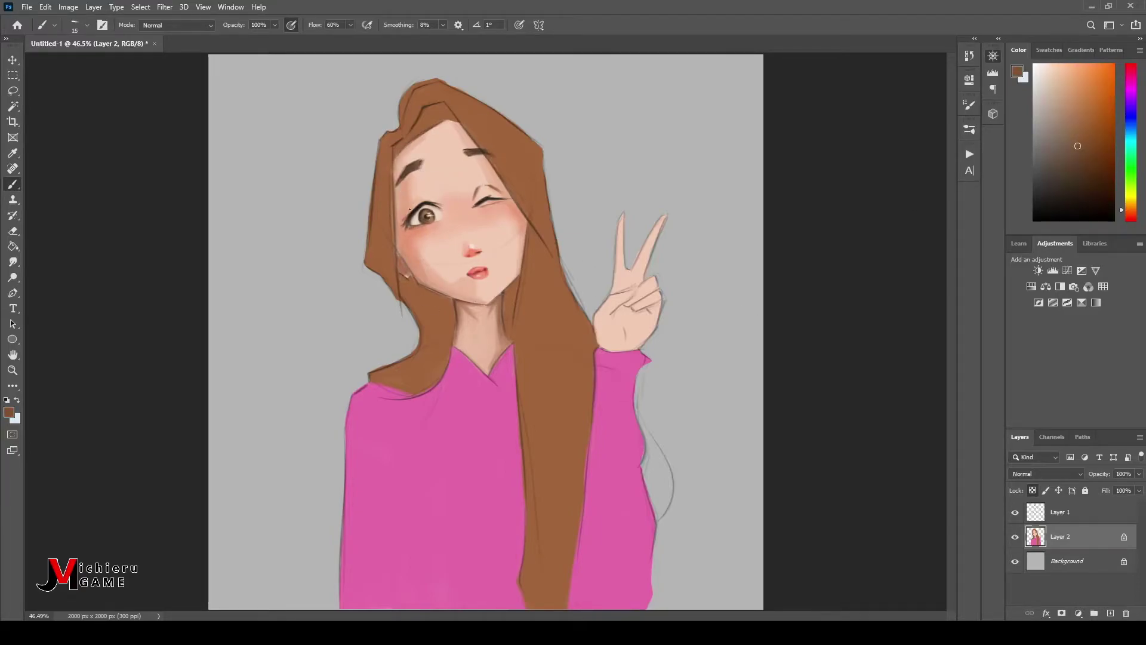
# - Darken the hair along its left edge and the top of the head with darker brown
pyautogui.keyDown('alt'); pyautogui.click(418, 143); pyautogui.keyUp('alt')
pyautogui.press(']')
pyautogui.press(']')
pyautogui.press(']')
pyautogui.moveTo(394, 277); pyautogui.dragTo(393, 152)
pyautogui.moveTo(445, 117); pyautogui.dragTo(394, 248)
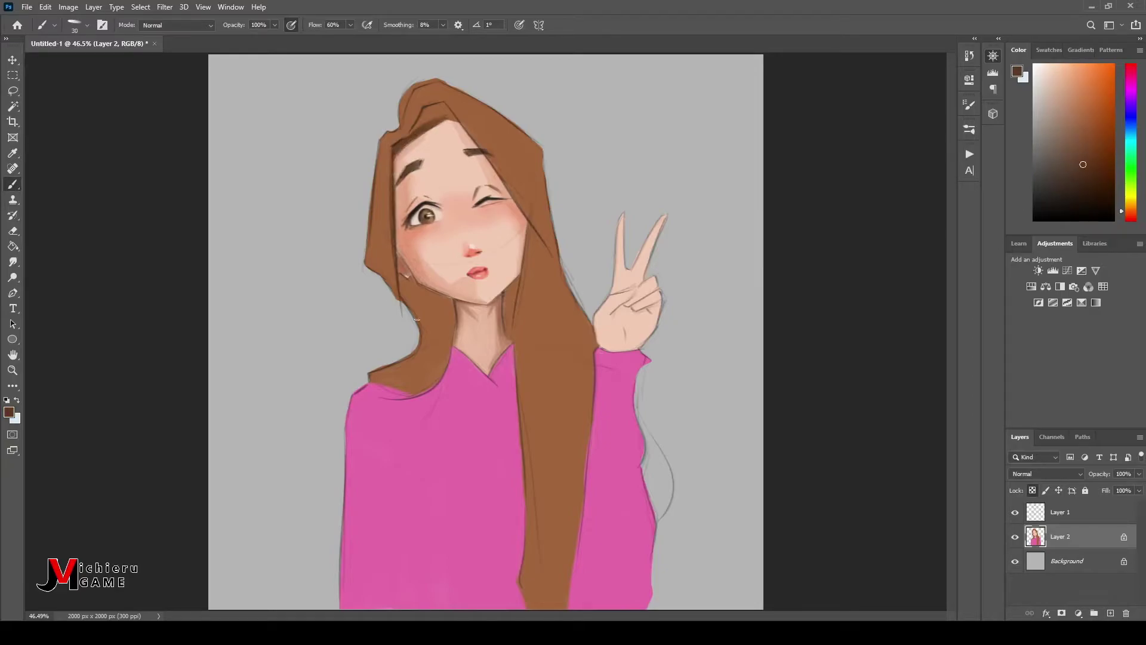
pyautogui.moveTo(406, 137)
pyautogui.mouseDown()
pyautogui.moveTo(448, 106)
pyautogui.moveTo(540, 232)
pyautogui.moveTo(507, 322)
pyautogui.mouseUp()
pyautogui.keyDown('alt'); pyautogui.click(412, 123); pyautogui.keyUp('alt')
pyautogui.press(']')
pyautogui.press('[')
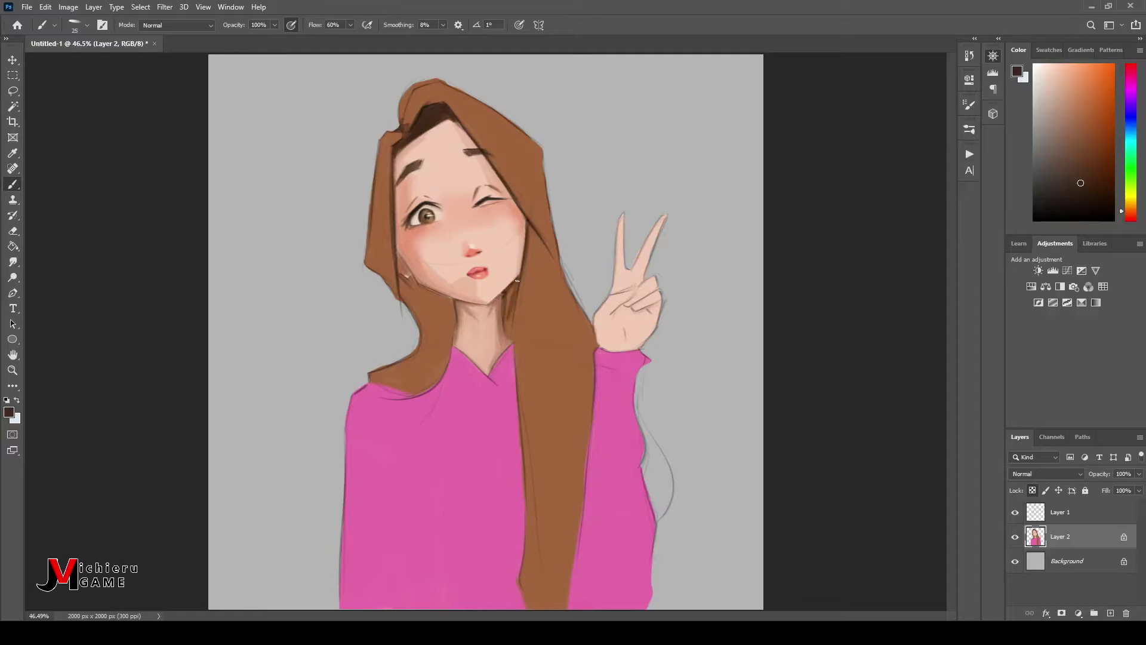
# - Darken the hair beside the chin and to the left of the neck
pyautogui.moveTo(513, 281); pyautogui.dragTo(505, 337)
pyautogui.keyDown('alt'); pyautogui.click(505, 278); pyautogui.keyUp('alt')
pyautogui.moveTo(453, 298); pyautogui.dragTo(448, 364)
pyautogui.press(']')
pyautogui.press(']')
pyautogui.press(']')
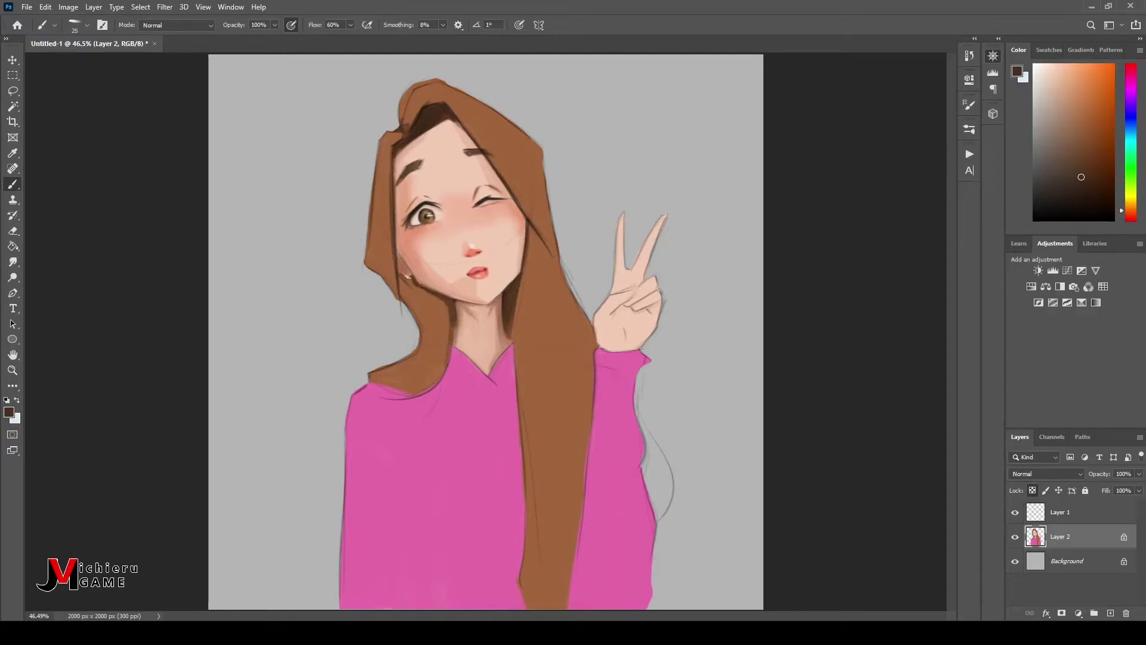
pyautogui.moveTo(412, 278)
pyautogui.mouseDown()
pyautogui.moveTo(430, 322)
pyautogui.moveTo(414, 399)
pyautogui.mouseUp()
# - Streak dark brown down the long hair strand
pyautogui.moveTo(520, 276); pyautogui.dragTo(526, 585)
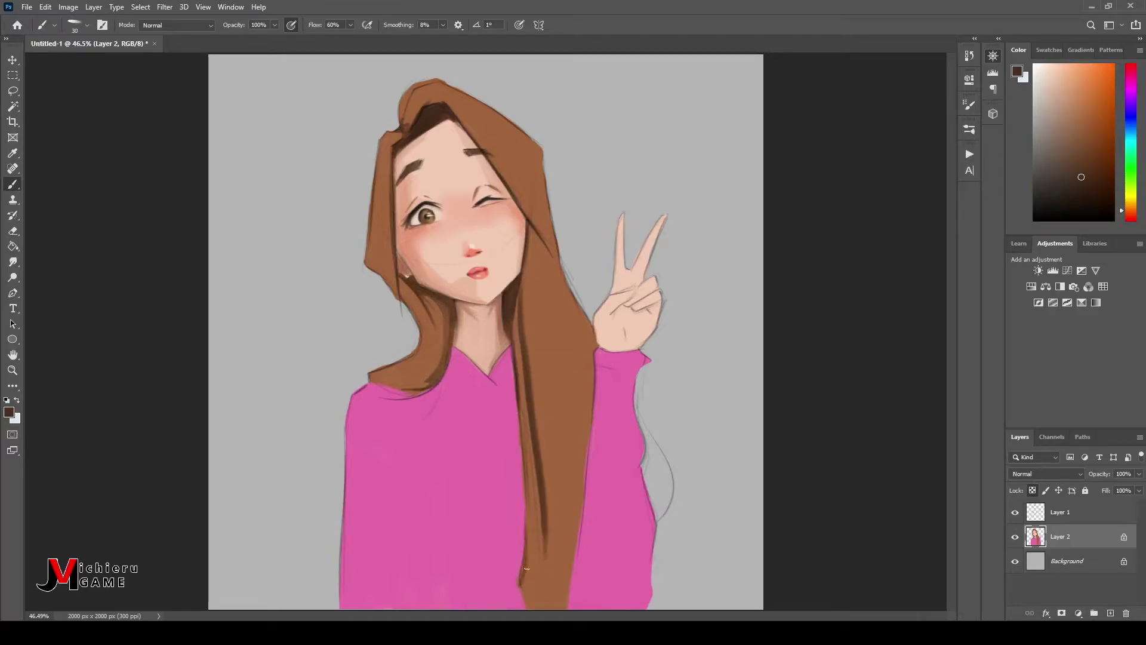
pyautogui.moveTo(525, 382); pyautogui.dragTo(529, 597)
pyautogui.press(']')
pyautogui.moveTo(529, 532); pyautogui.dragTo(547, 605)
# - Paint lighter brown streaks along the long hair strands
pyautogui.keyDown('alt'); pyautogui.click(547, 600); pyautogui.keyUp('alt')
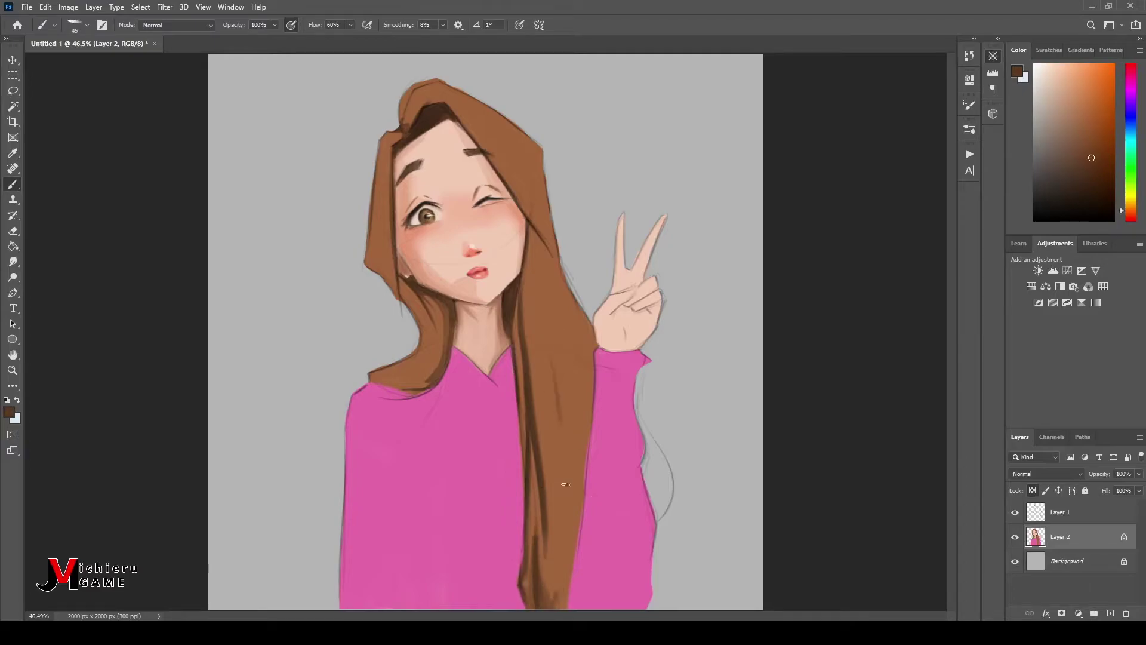
pyautogui.moveTo(558, 376); pyautogui.dragTo(556, 606)
pyautogui.moveTo(555, 519); pyautogui.dragTo(541, 582)
pyautogui.moveTo(591, 316); pyautogui.dragTo(568, 457)
pyautogui.moveTo(579, 389); pyautogui.dragTo(584, 505)
pyautogui.moveTo(575, 362); pyautogui.dragTo(584, 496)
pyautogui.moveTo(576, 332); pyautogui.dragTo(561, 436)
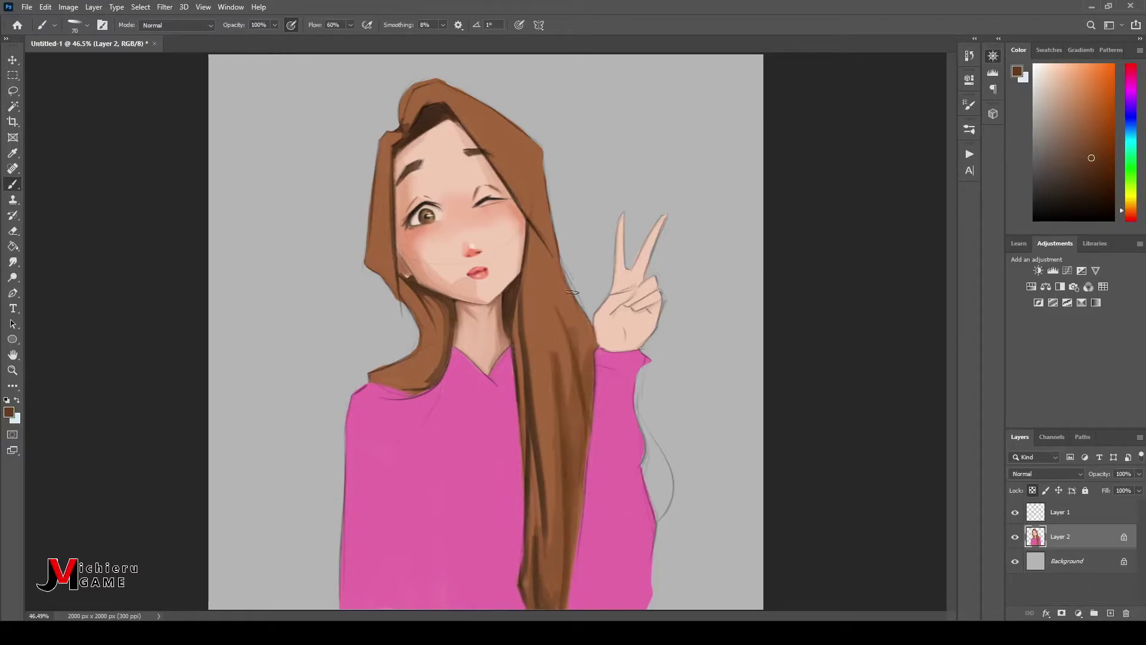
pyautogui.moveTo(582, 287); pyautogui.dragTo(568, 322)
# - Add brown strokes at the top of the hair and darken its left edge
pyautogui.press('[')
pyautogui.press('[')
pyautogui.moveTo(478, 101)
pyautogui.mouseDown()
pyautogui.moveTo(527, 172)
pyautogui.moveTo(469, 96)
pyautogui.mouseUp()
pyautogui.press(']')
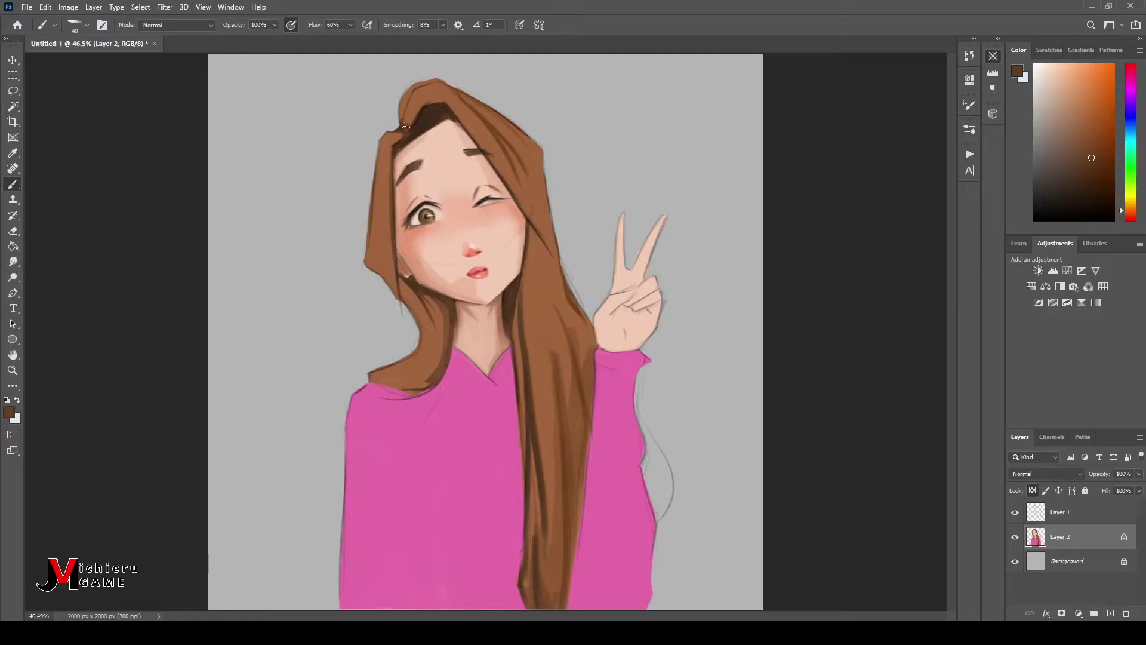
pyautogui.moveTo(380, 250); pyautogui.dragTo(373, 278)
pyautogui.press(']')
pyautogui.press(']')
# - Lasso the face's left edge and shade it with a darker reddish-brown
pyautogui.keyDown('alt'); pyautogui.click(502, 197); pyautogui.keyUp('alt')
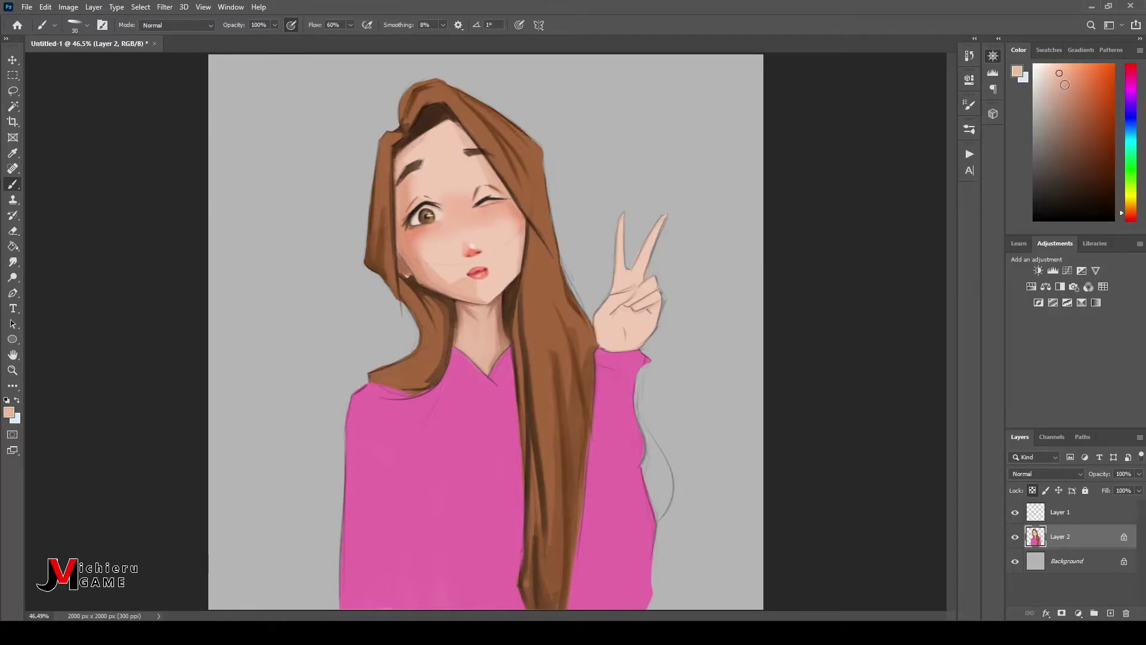
pyautogui.press('[')
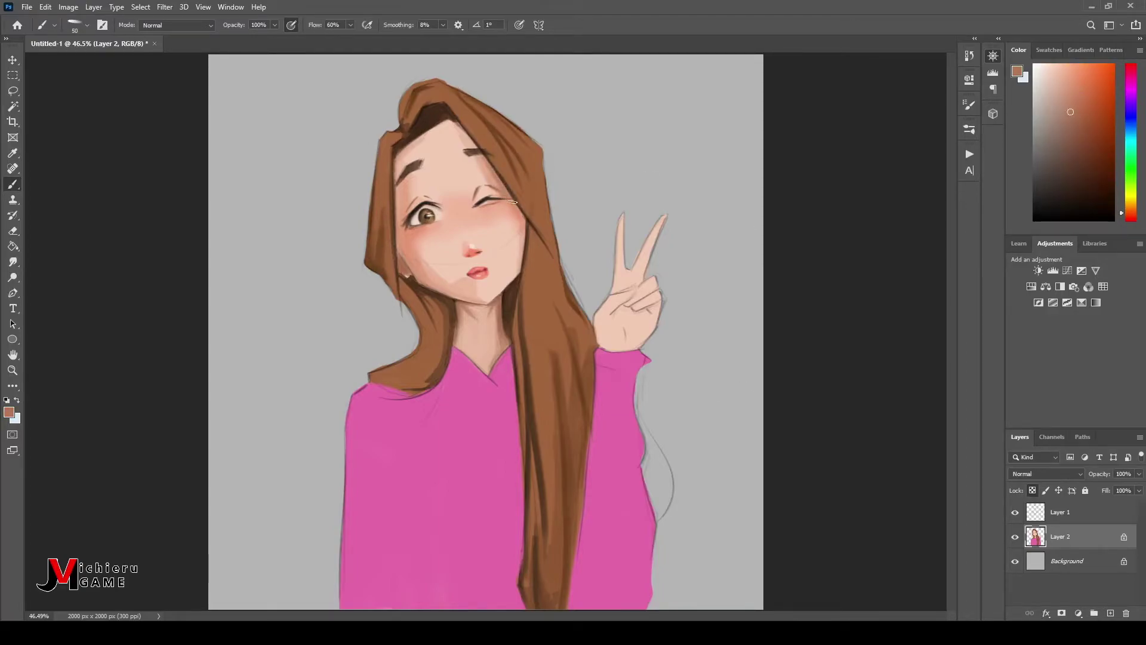
pyautogui.keyDown('alt'); pyautogui.click(531, 230); pyautogui.keyUp('alt')
pyautogui.keyDown('alt'); pyautogui.click(419, 250); pyautogui.keyUp('alt')
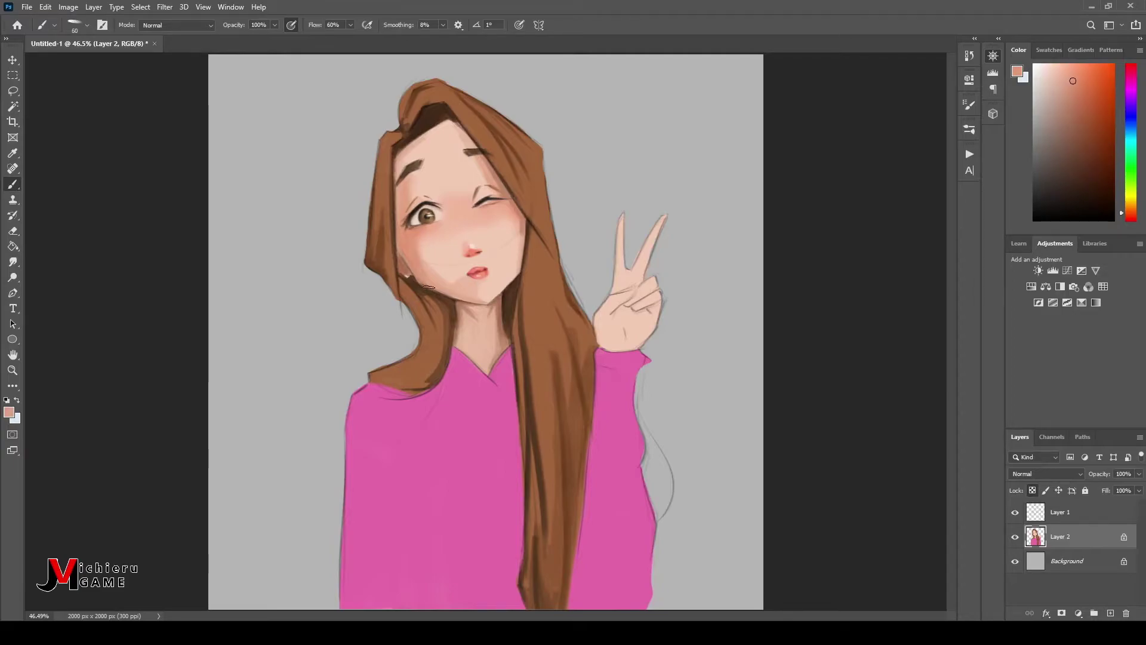
pyautogui.press('l')
pyautogui.moveTo(412, 141)
pyautogui.mouseDown()
pyautogui.moveTo(448, 302)
pyautogui.moveTo(457, 297)
pyautogui.mouseUp()
pyautogui.press('b')
pyautogui.keyDown('alt'); pyautogui.click(391, 237); pyautogui.keyUp('alt')
pyautogui.moveTo(390, 236); pyautogui.dragTo(454, 299)
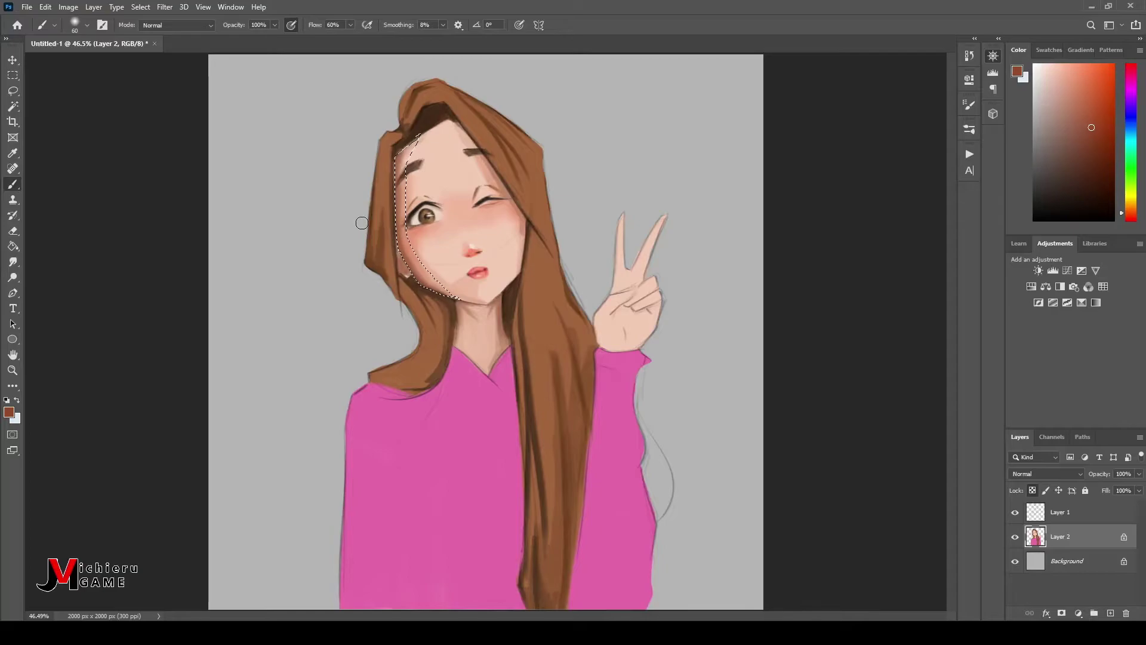
pyautogui.hotkey('ctrl', 'd')
# - Add near-black detail by the face edge and lasso-shade the right edge reddish-brown
pyautogui.keyDown('alt'); pyautogui.click(393, 159); pyautogui.keyUp('alt')
pyautogui.moveTo(396, 233); pyautogui.dragTo(394, 160)
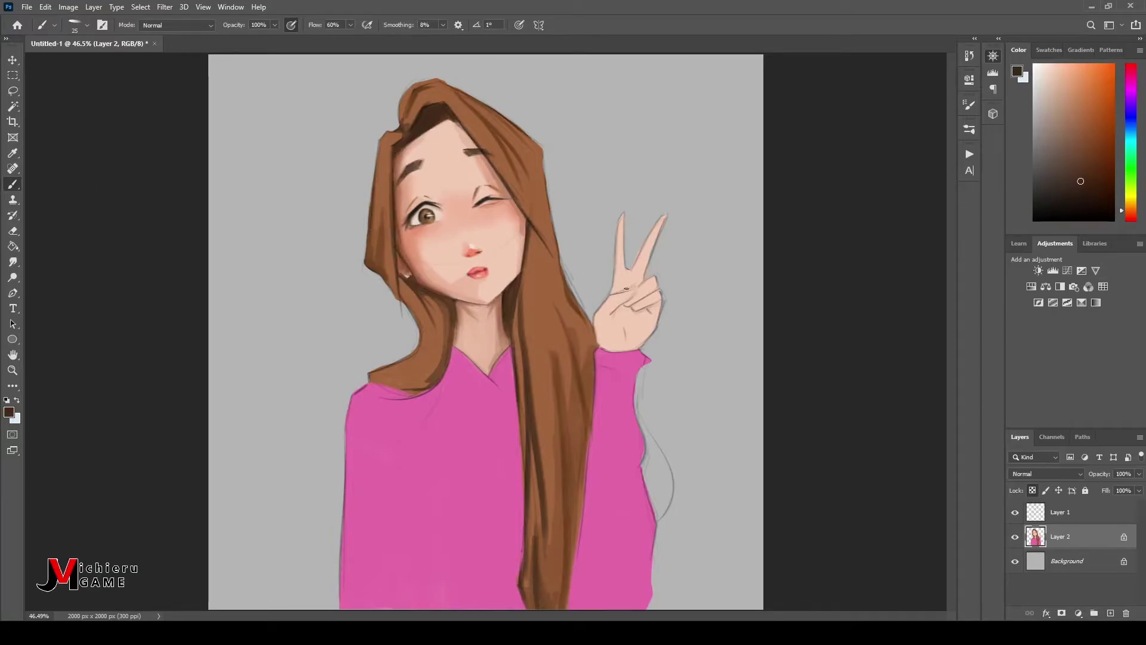
pyautogui.press('l')
pyautogui.moveTo(447, 119); pyautogui.dragTo(485, 154)
pyautogui.moveTo(528, 239)
pyautogui.mouseDown()
pyautogui.moveTo(451, 122)
pyautogui.moveTo(522, 274)
pyautogui.moveTo(502, 179)
pyautogui.moveTo(526, 250)
pyautogui.mouseUp()
pyautogui.press('b')
pyautogui.keyDown('alt'); pyautogui.click(482, 138); pyautogui.keyUp('alt')
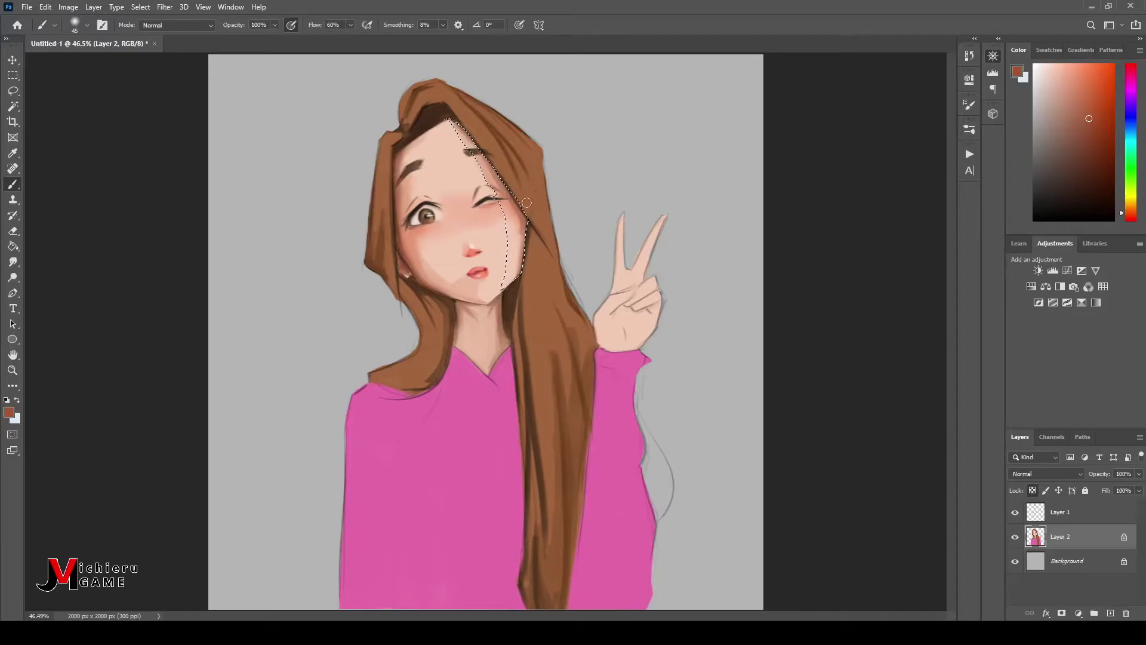
pyautogui.hotkey('ctrl', 'd')
pyautogui.press('r')
pyautogui.press('b')
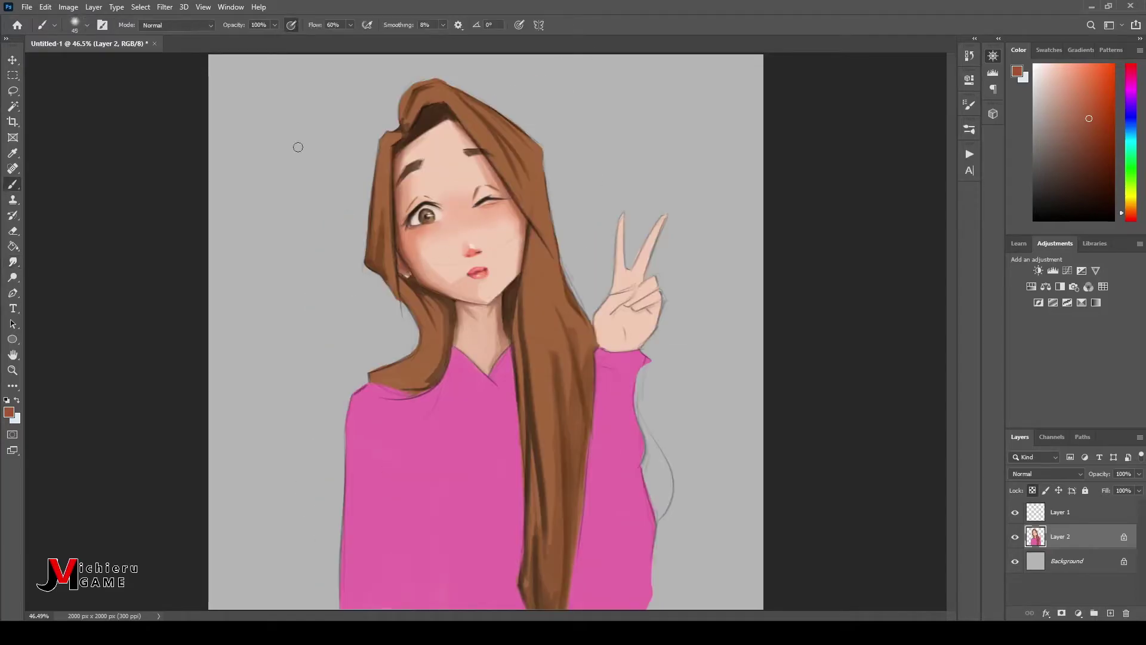
pyautogui.keyDown('alt'); pyautogui.click(472, 298); pyautogui.keyUp('alt')
# - Shade the neck under the chin and darken the hand's edge and palm crease
pyautogui.keyDown('alt'); pyautogui.click(470, 306); pyautogui.keyUp('alt')
pyautogui.moveTo(476, 307); pyautogui.dragTo(461, 334)
pyautogui.keyDown('alt'); pyautogui.click(661, 215); pyautogui.keyUp('alt')
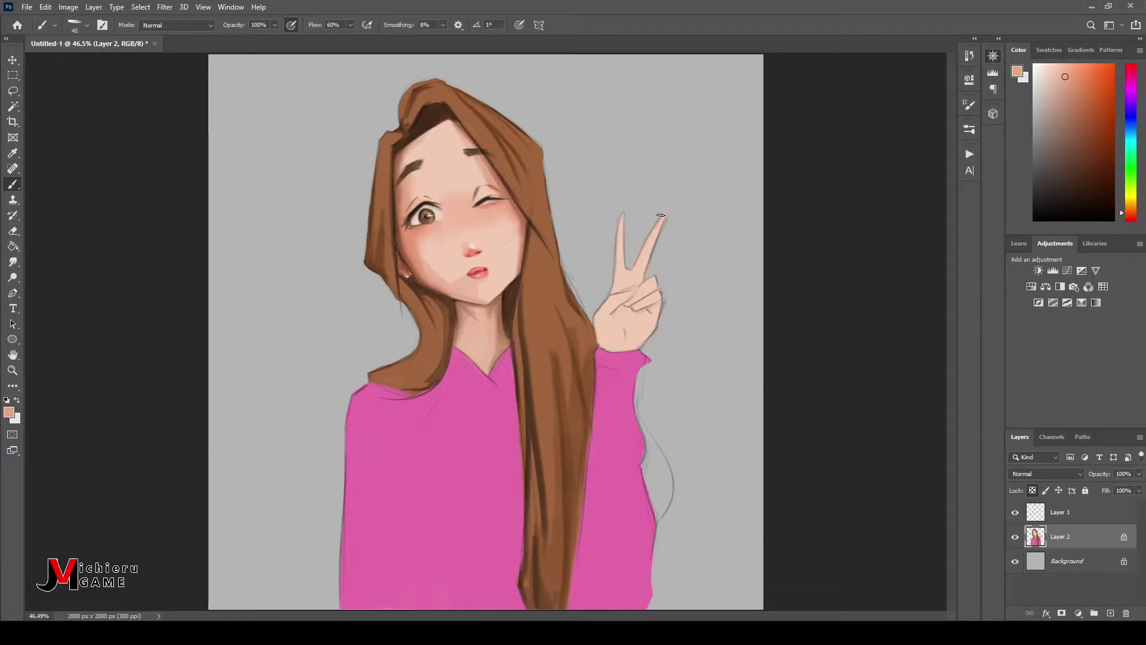
pyautogui.keyDown('alt'); pyautogui.click(626, 291); pyautogui.keyUp('alt')
pyautogui.keyDown('alt'); pyautogui.click(664, 254); pyautogui.keyUp('alt')
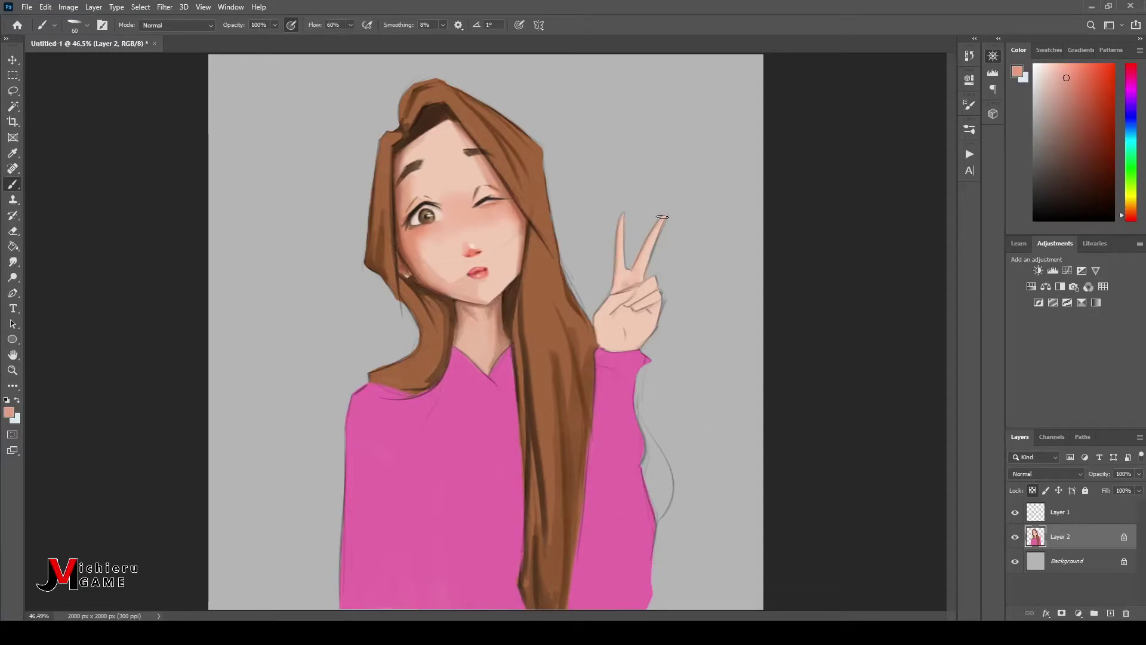
pyautogui.moveTo(612, 299)
pyautogui.mouseDown()
pyautogui.moveTo(600, 313)
pyautogui.moveTo(625, 342)
pyautogui.mouseUp()
pyautogui.keyDown('alt'); pyautogui.click(625, 342); pyautogui.keyUp('alt')
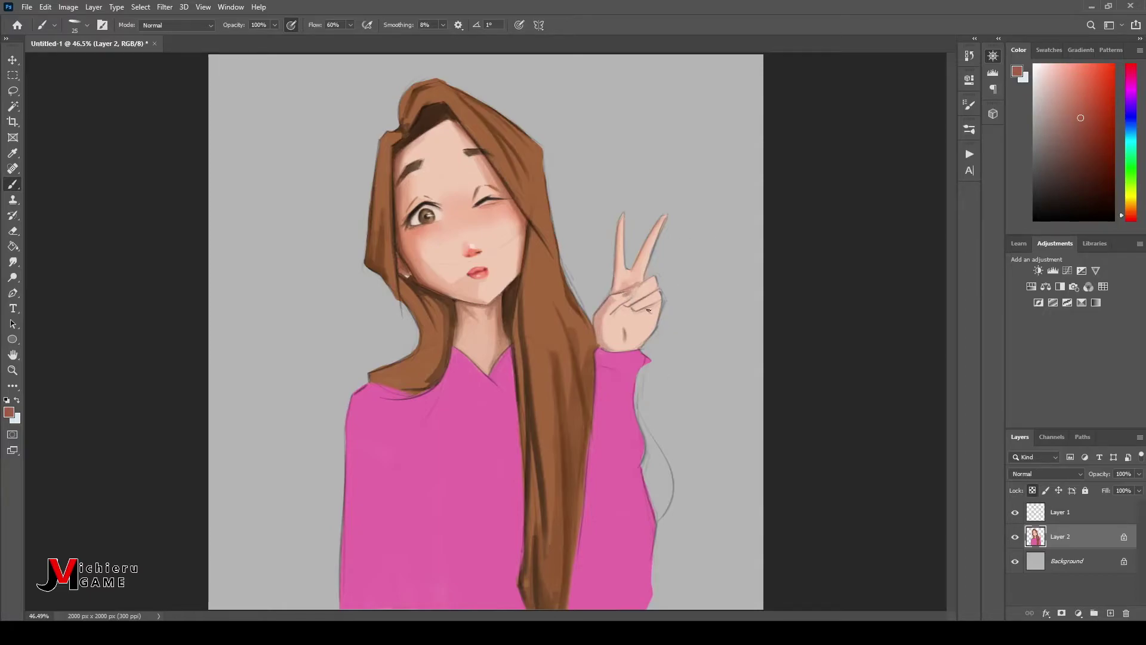
# - Pick light and darker pinks for the hand, mirroring the canvas to check it
pyautogui.keyDown('alt'); pyautogui.click(613, 303); pyautogui.keyUp('alt')
pyautogui.press('h')
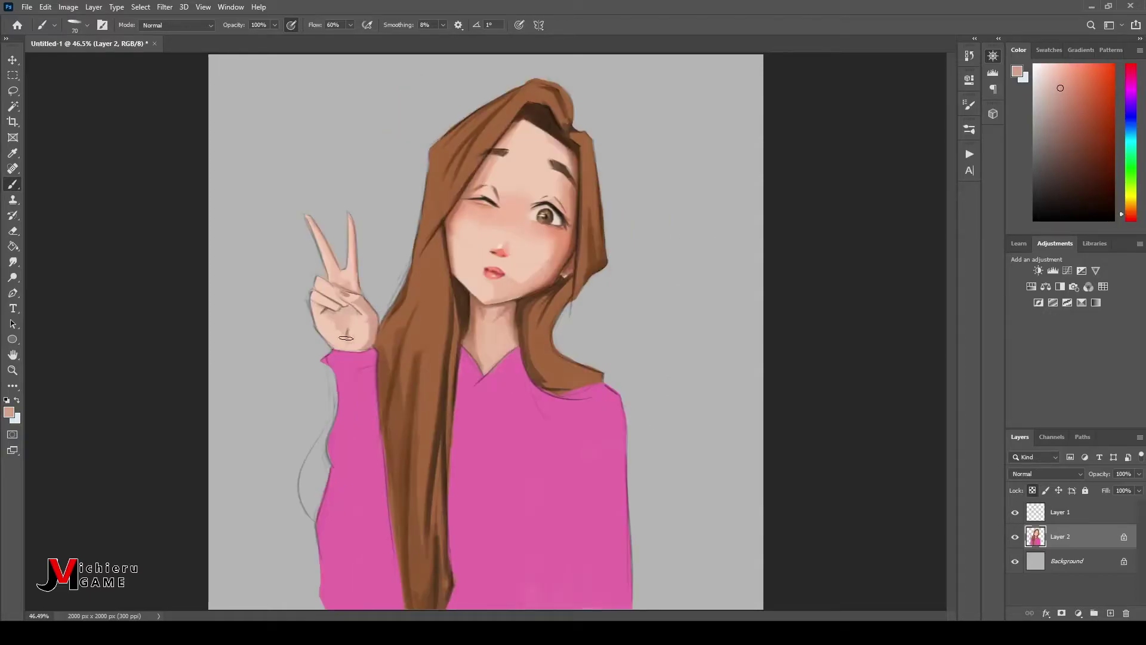
pyautogui.keyDown('alt'); pyautogui.click(344, 317); pyautogui.keyUp('alt')
pyautogui.press('h')
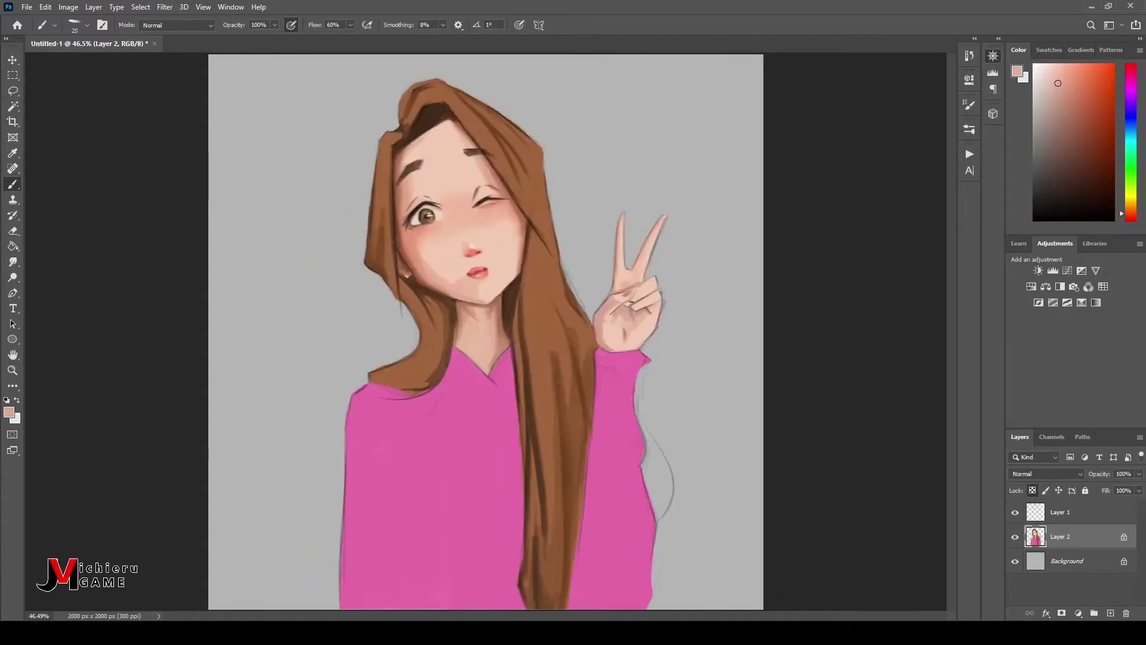
pyautogui.keyDown('alt'); pyautogui.click(634, 299); pyautogui.keyUp('alt')
pyautogui.press('[')
pyautogui.keyDown('alt'); pyautogui.click(624, 212); pyautogui.keyUp('alt')
# - Repaint the right-edge hair strands in lighter tan strokes
pyautogui.press('h')
pyautogui.press('[')
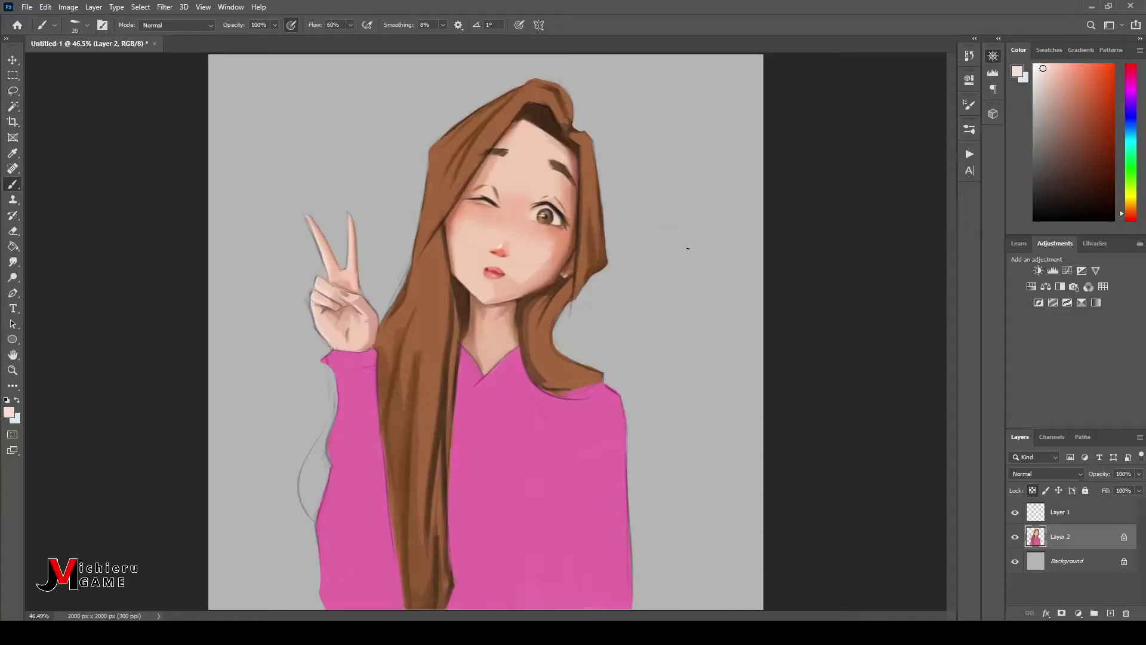
pyautogui.keyDown('alt'); pyautogui.click(371, 310); pyautogui.keyUp('alt')
pyautogui.press('h')
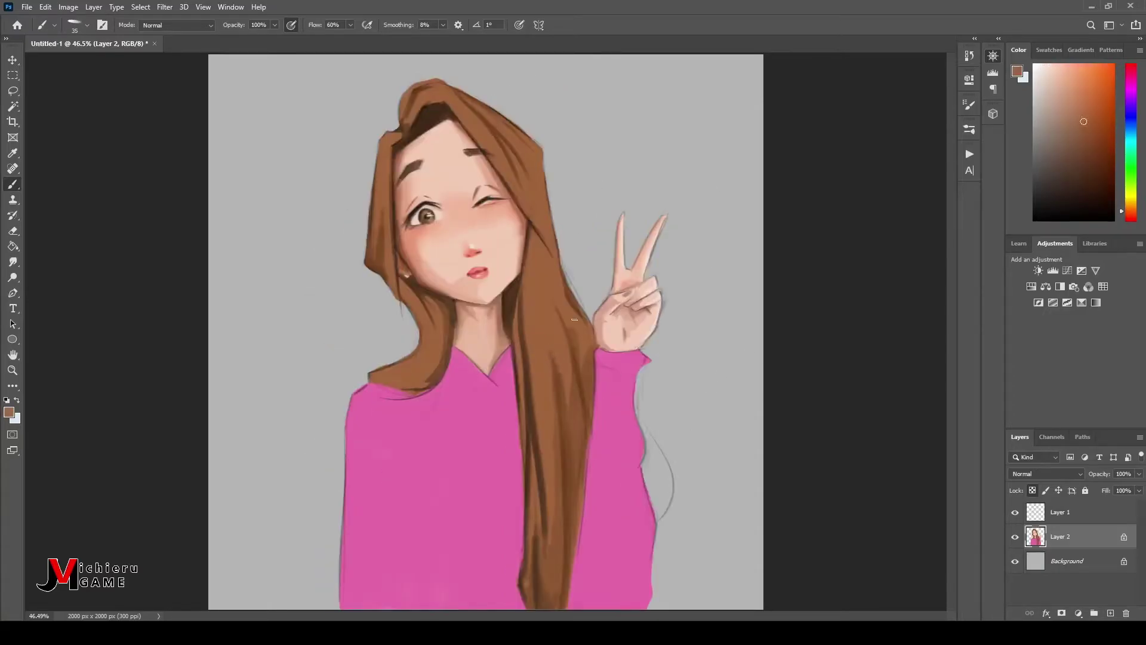
pyautogui.press(']')
pyautogui.press(']')
pyautogui.press(']')
pyautogui.keyDown('alt'); pyautogui.click(552, 242); pyautogui.keyUp('alt')
pyautogui.moveTo(552, 241); pyautogui.dragTo(542, 176)
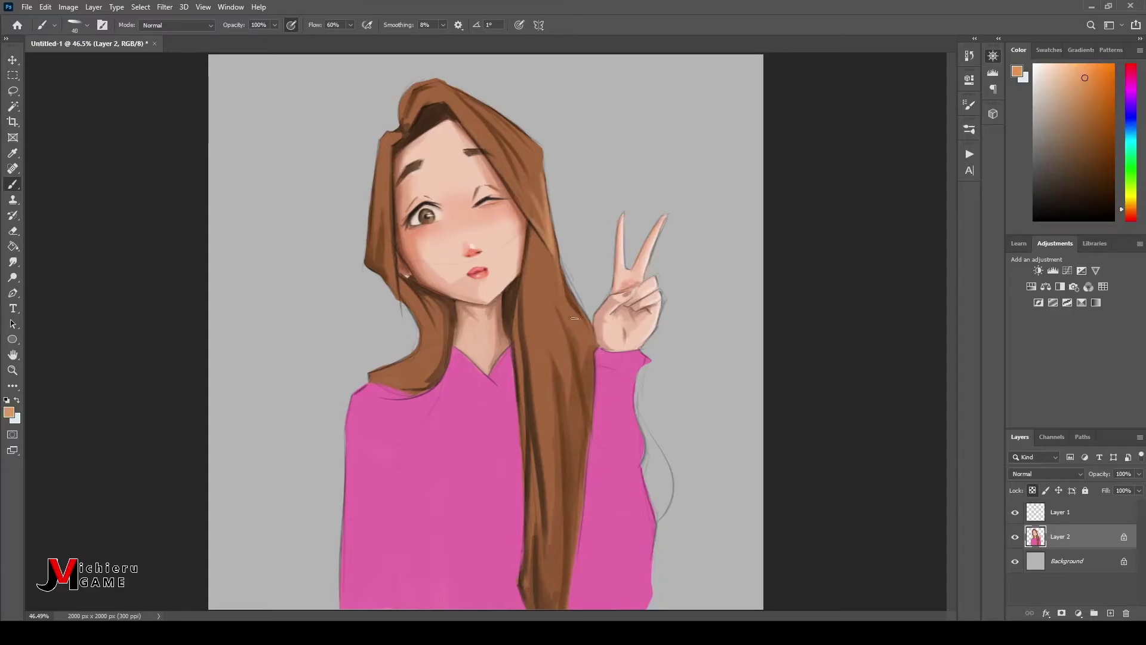
# - Paint lighter strokes down the right-edge hair strands with a smaller brush
pyautogui.press('[')
pyautogui.moveTo(588, 281)
pyautogui.mouseDown()
pyautogui.moveTo(564, 352)
pyautogui.moveTo(552, 535)
pyautogui.mouseUp()
pyautogui.moveTo(568, 353); pyautogui.dragTo(574, 400)
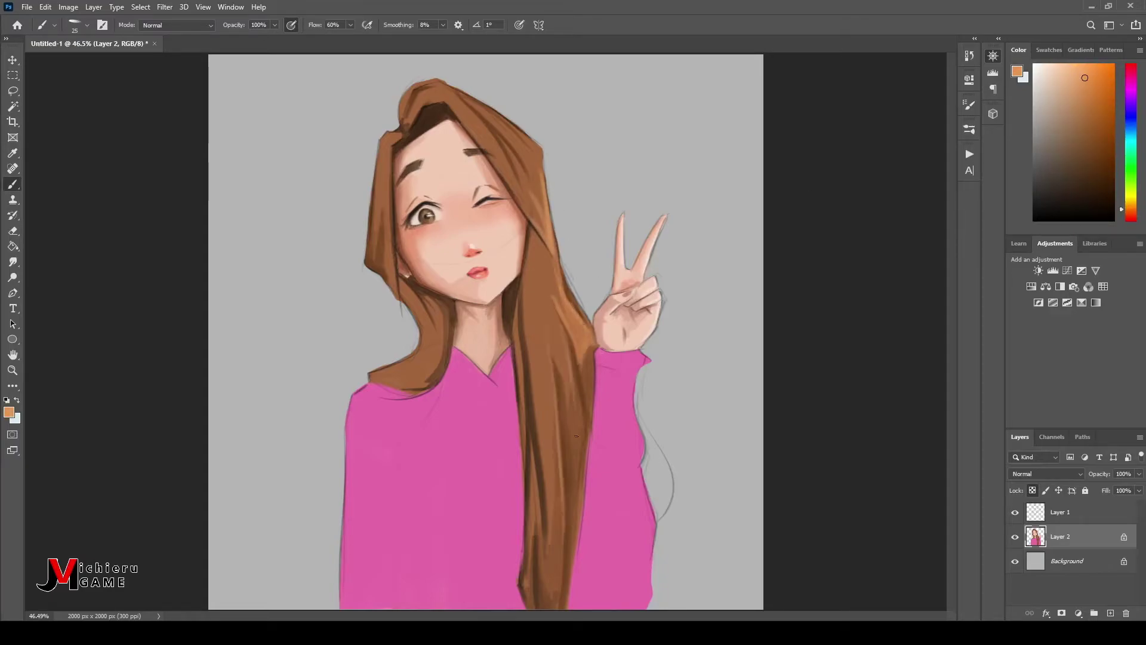
pyautogui.moveTo(548, 289); pyautogui.dragTo(573, 400)
pyautogui.moveTo(594, 315); pyautogui.dragTo(579, 352)
pyautogui.moveTo(581, 269); pyautogui.dragTo(559, 317)
pyautogui.moveTo(554, 238); pyautogui.dragTo(529, 136)
pyautogui.keyDown('alt'); pyautogui.click(530, 140); pyautogui.keyUp('alt')
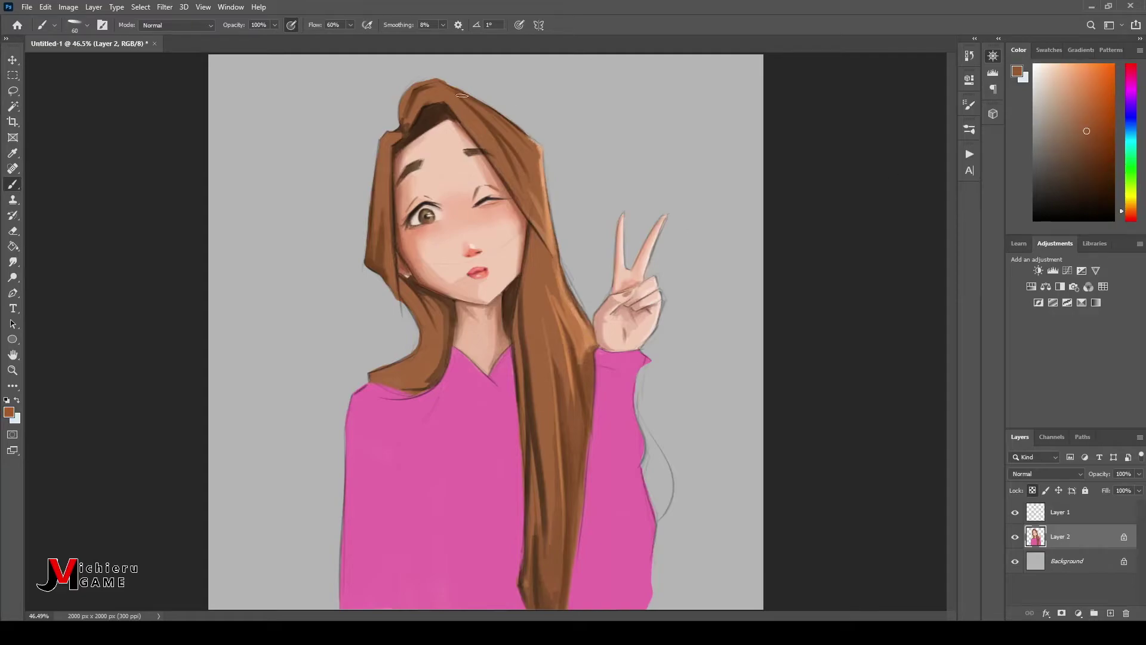
# - Move Layer 2 above Layer 1 and sample skin pink, salmon and muted brown tones
pyautogui.hotkey('ctrl', ']')
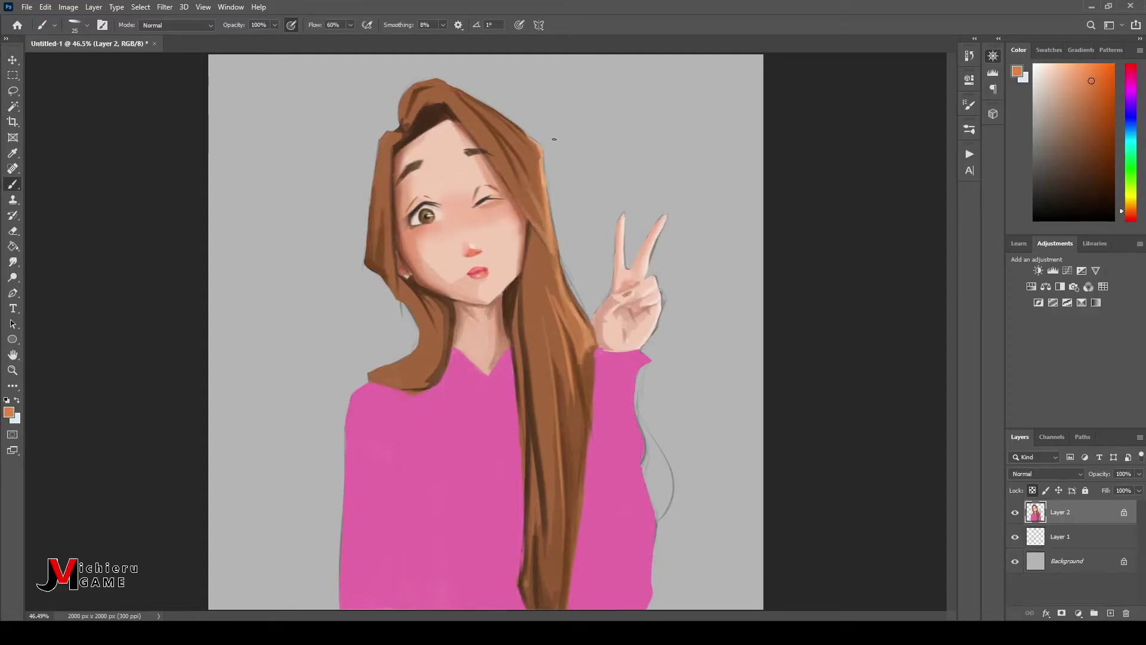
pyautogui.press(']')
pyautogui.keyDown('alt'); pyautogui.click(425, 141); pyautogui.keyUp('alt')
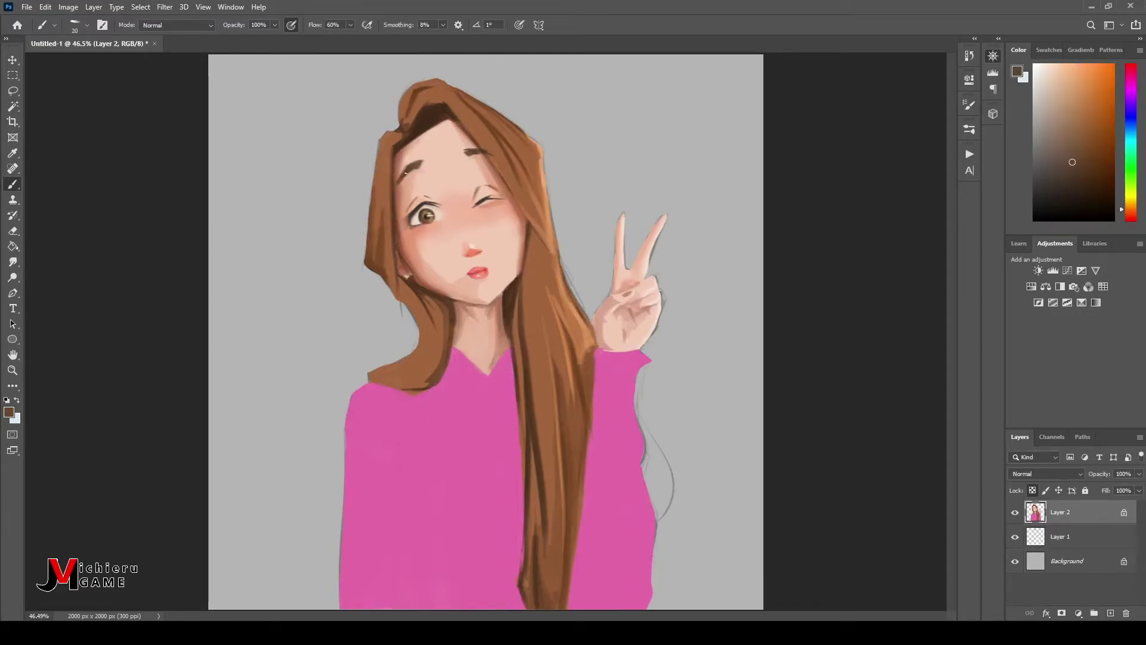
pyautogui.press(']')
pyautogui.keyDown('alt'); pyautogui.click(474, 148); pyautogui.keyUp('alt')
pyautogui.keyDown('alt'); pyautogui.click(503, 299); pyautogui.keyUp('alt')
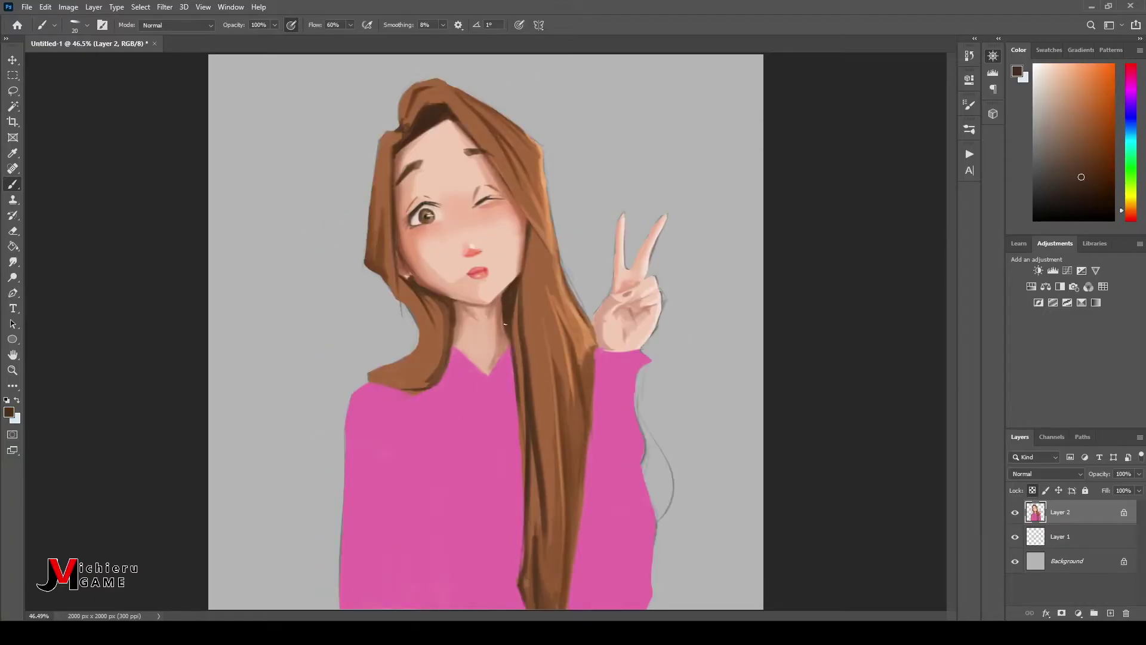
pyautogui.press('[')
pyautogui.press('[')
pyautogui.press('[')
pyautogui.keyDown('alt'); pyautogui.click(541, 342); pyautogui.keyUp('alt')
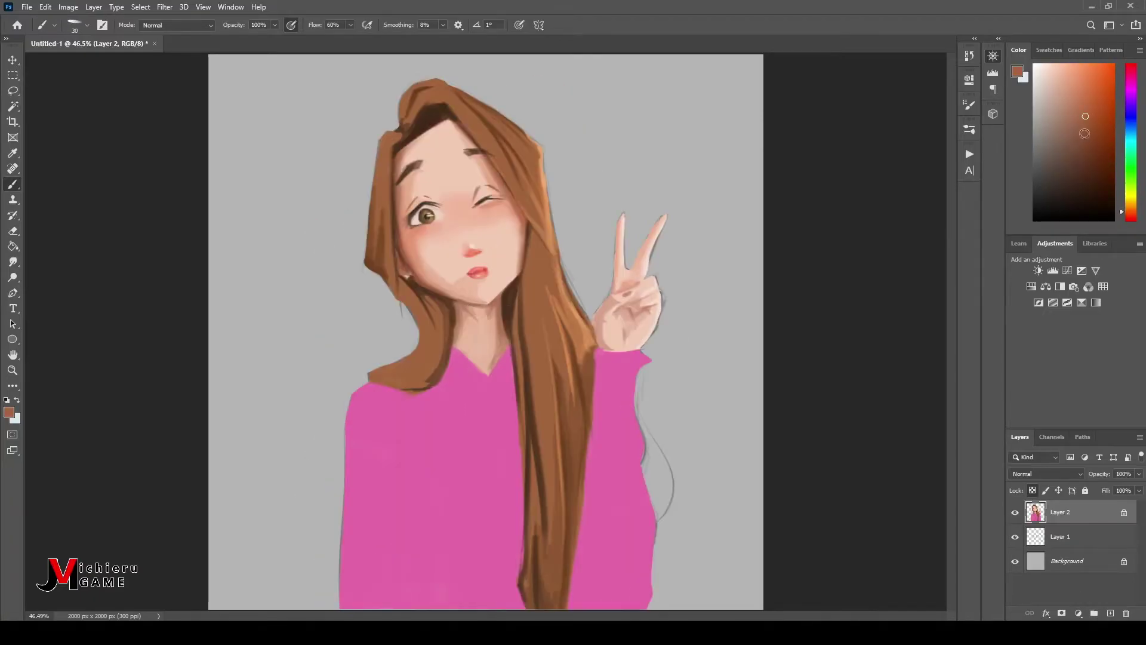
# - Mirror the view to check the drawing while trying peach, dark brown and mid brown colours
pyautogui.hotkey('ctrl', 'shift', 'h')
pyautogui.press(']')
pyautogui.press(']')
pyautogui.press(']')
pyautogui.keyDown('alt'); pyautogui.click(480, 185); pyautogui.keyUp('alt')
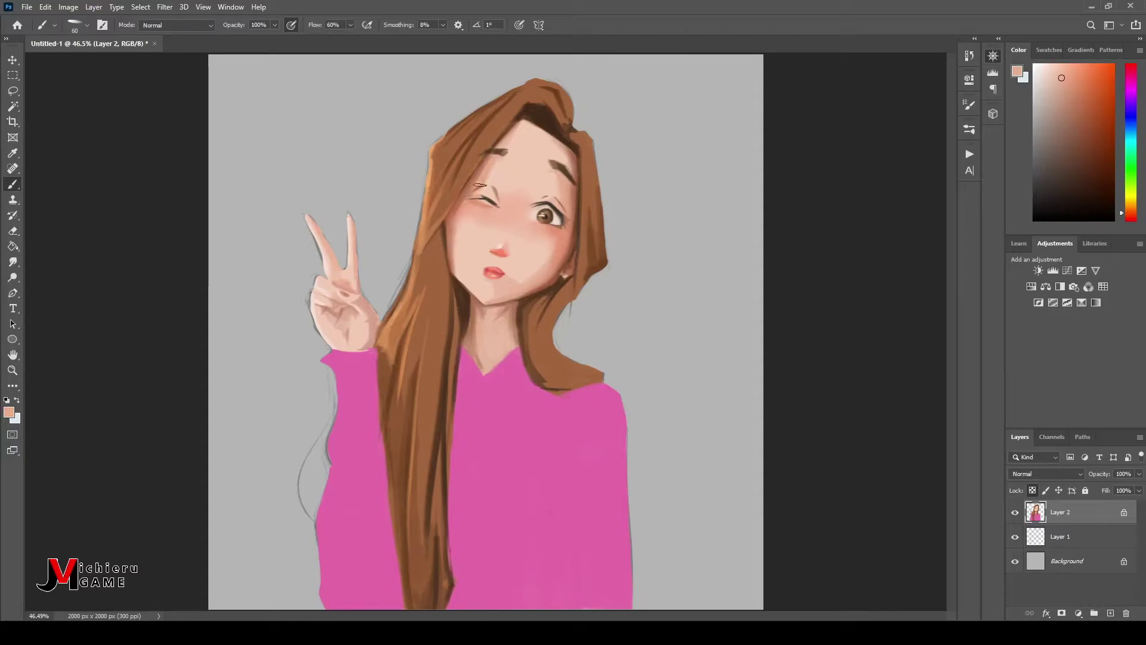
pyautogui.keyDown('alt'); pyautogui.click(493, 154); pyautogui.keyUp('alt')
pyautogui.press('[')
pyautogui.press('[')
pyautogui.keyDown('alt'); pyautogui.click(387, 354); pyautogui.keyUp('alt')
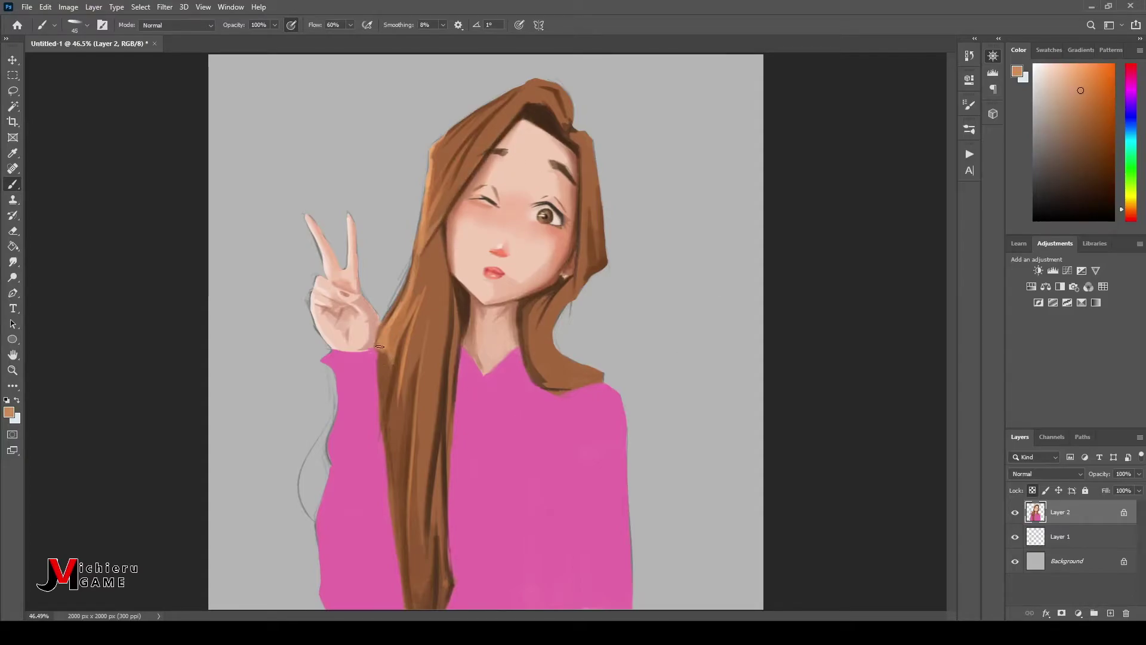
pyautogui.keyDown('alt'); pyautogui.click(408, 311); pyautogui.keyUp('alt')
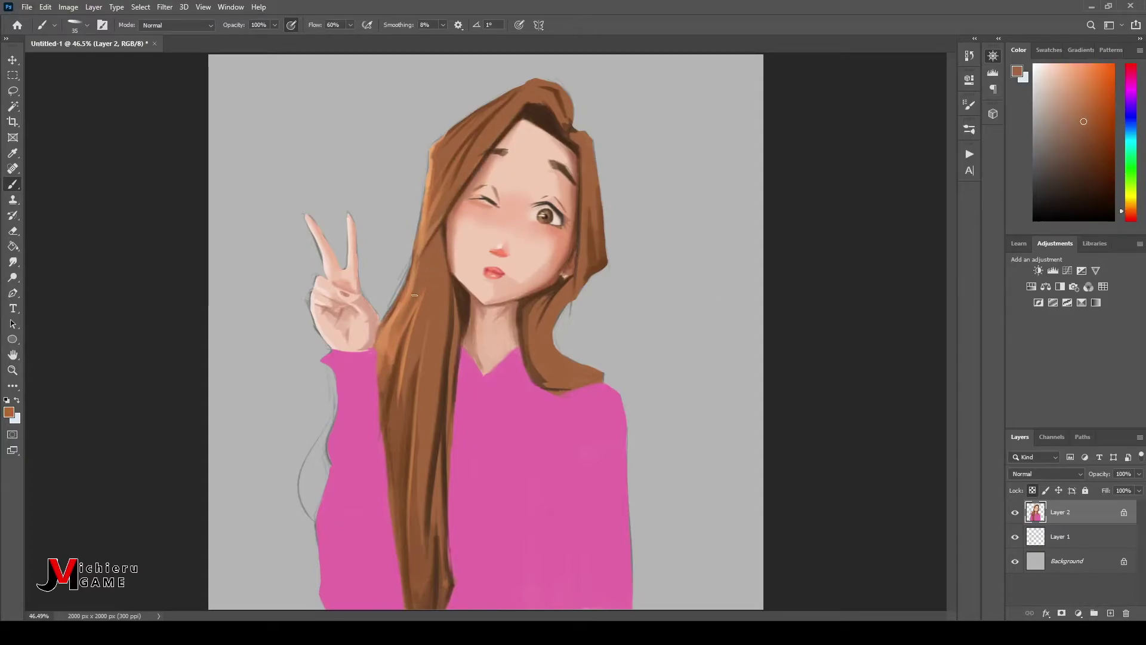
pyautogui.press(']')
pyautogui.press(']')
pyautogui.press(']')
# - Move Layer 1 back above Layer 2 and flip the view back to normal
pyautogui.moveTo(1067, 540); pyautogui.dragTo(1067, 507)
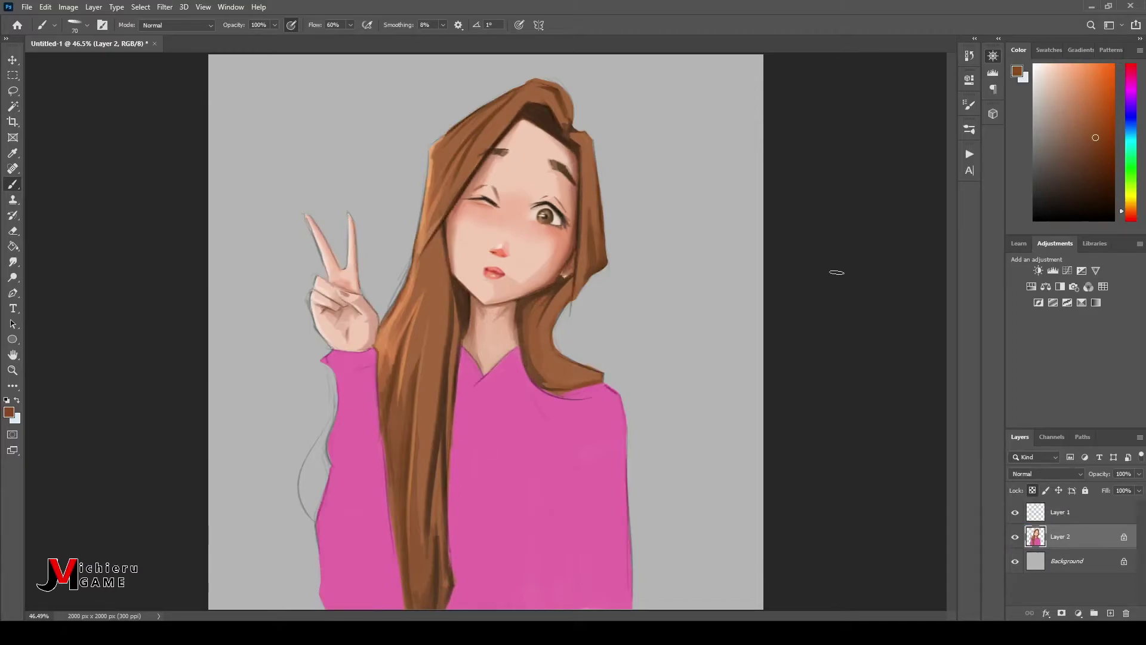
pyautogui.hotkey('ctrl', 'alt', 'h')
pyautogui.click(1079, 84)
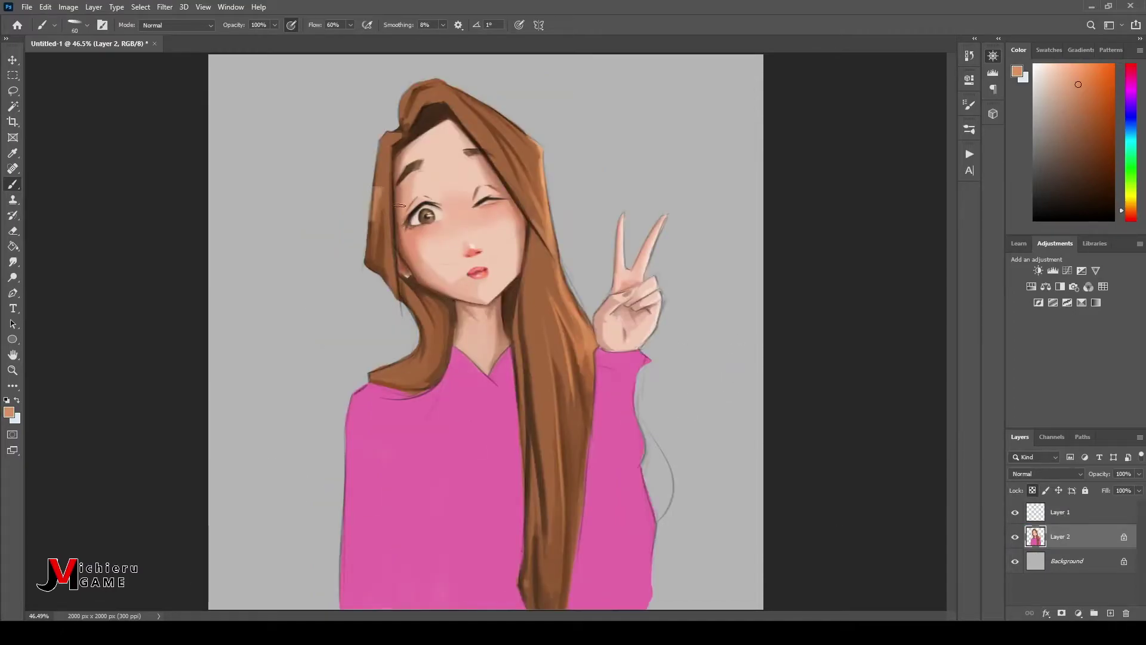
pyautogui.press('[')
# - Paint dark brown shadow strokes down the hair and its long lower strand
pyautogui.keyDown('alt'); pyautogui.click(546, 242); pyautogui.keyUp('alt')
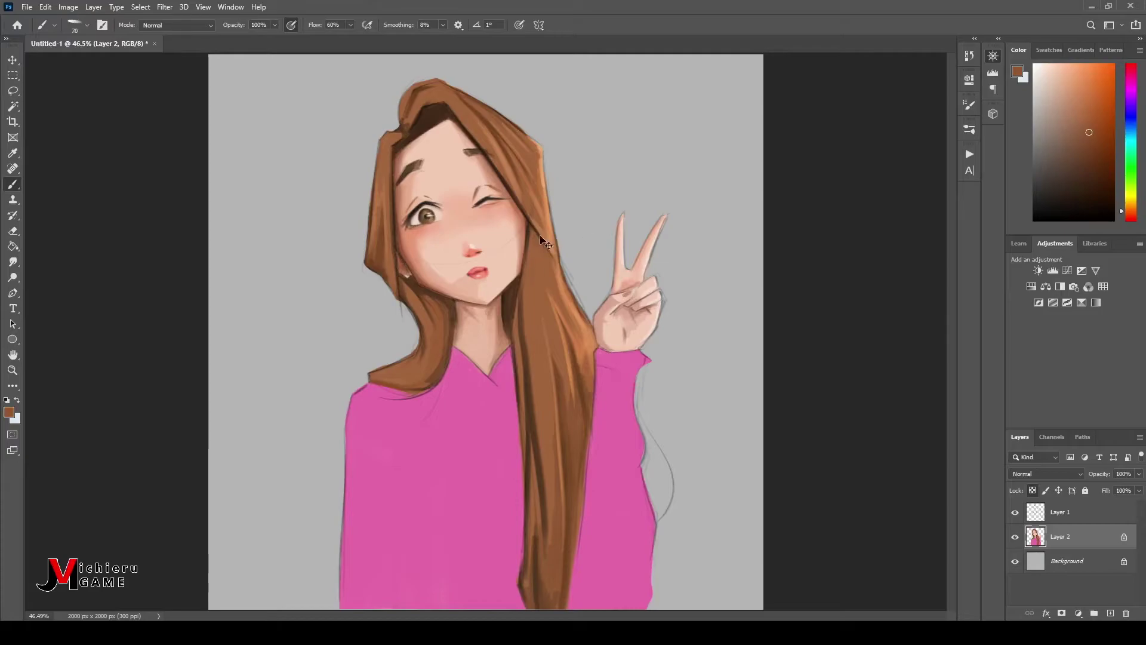
pyautogui.moveTo(540, 238); pyautogui.dragTo(531, 341)
pyautogui.moveTo(528, 284); pyautogui.dragTo(515, 331)
pyautogui.press(']')
pyautogui.press(']')
pyautogui.press(']')
pyautogui.moveTo(571, 542); pyautogui.dragTo(582, 423)
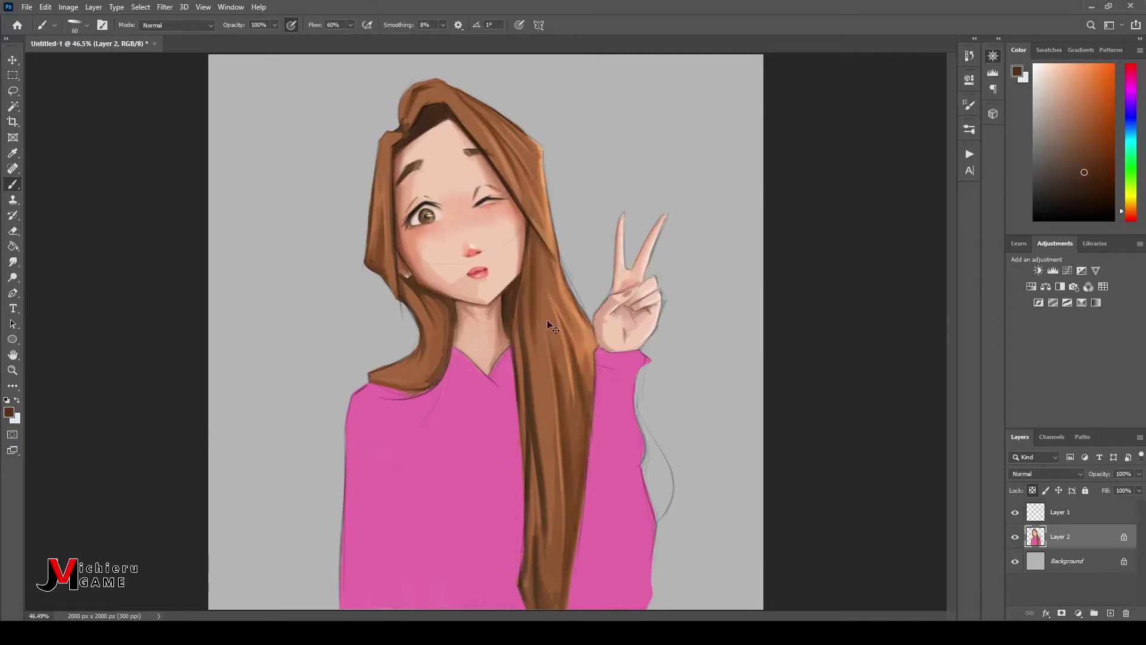
pyautogui.press(']')
pyautogui.press(']')
pyautogui.press(']')
pyautogui.moveTo(555, 608); pyautogui.dragTo(561, 519)
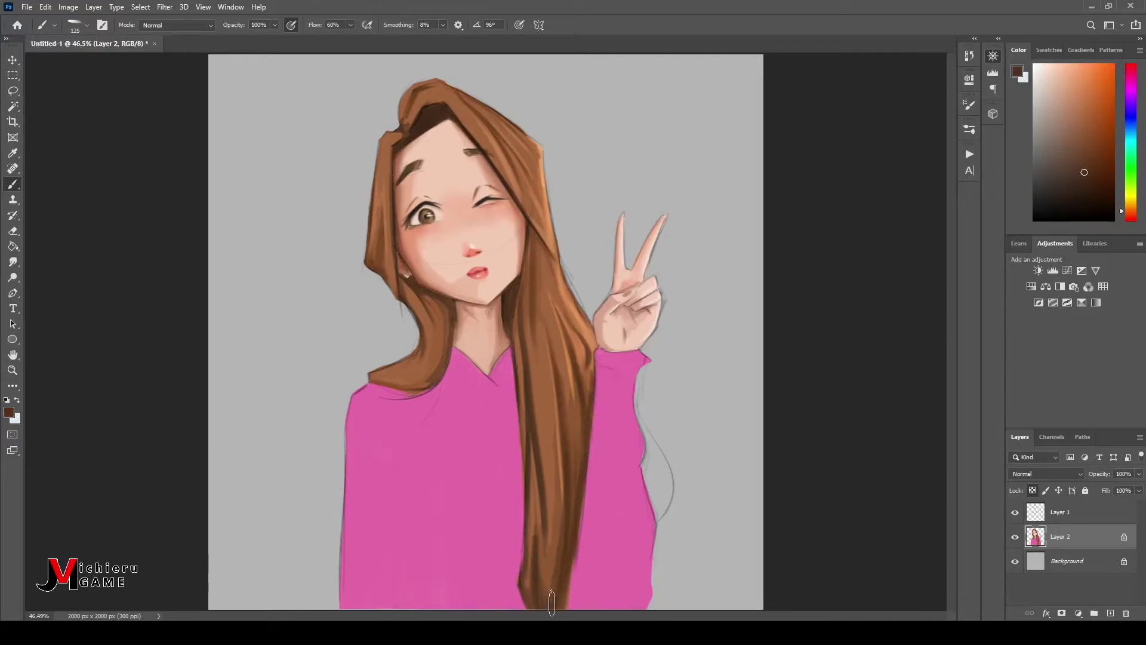
# - Sample the sweater pink and shade darker pink folds down the sleeve
pyautogui.press('[')
pyautogui.press('[')
pyautogui.press('[')
pyautogui.keyDown('alt'); pyautogui.click(611, 407); pyautogui.keyUp('alt')
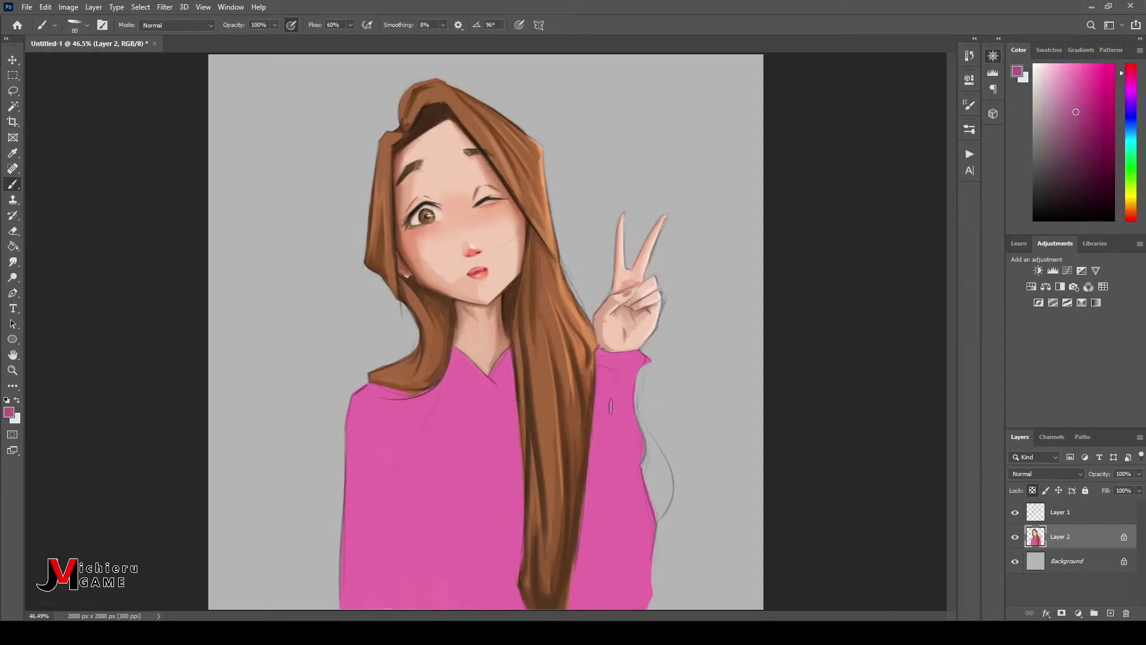
pyautogui.moveTo(597, 439)
pyautogui.mouseDown()
pyautogui.moveTo(639, 445)
pyautogui.moveTo(577, 606)
pyautogui.mouseUp()
pyautogui.press(']')
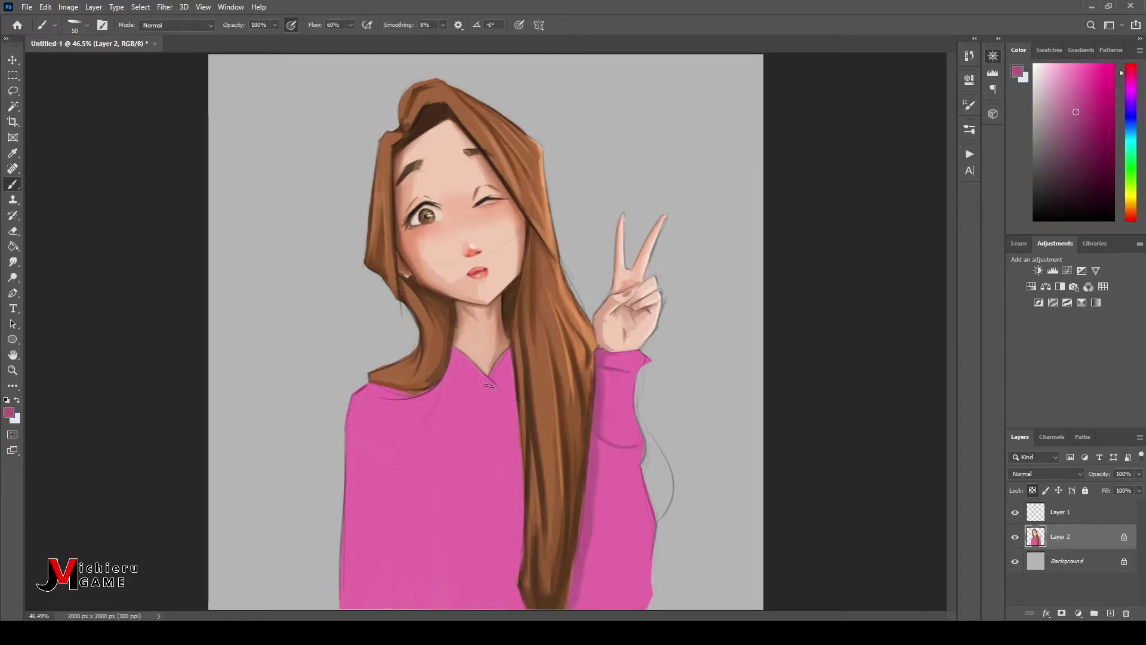
pyautogui.moveTo(599, 352)
pyautogui.mouseDown()
pyautogui.moveTo(577, 606)
pyautogui.moveTo(624, 537)
pyautogui.mouseUp()
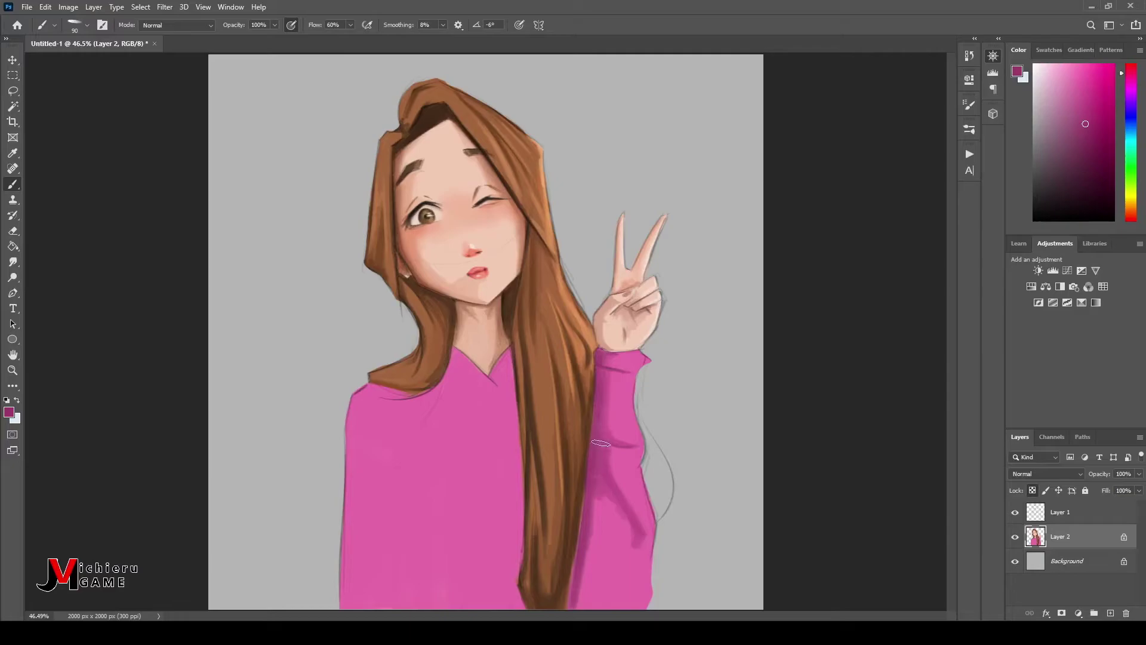
pyautogui.press(']')
pyautogui.press(']')
pyautogui.press(']')
pyautogui.moveTo(597, 442)
pyautogui.mouseDown()
pyautogui.moveTo(585, 606)
pyautogui.moveTo(594, 490)
pyautogui.moveTo(597, 606)
pyautogui.mouseUp()
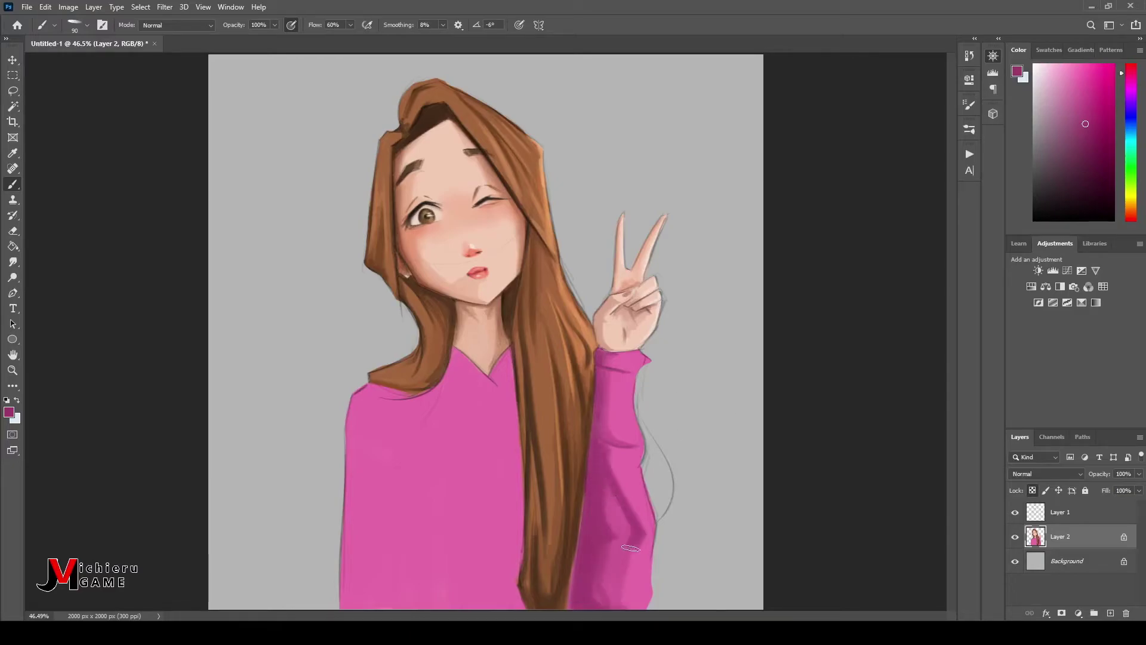
pyautogui.press('[')
pyautogui.press('[')
pyautogui.press('[')
pyautogui.moveTo(624, 531); pyautogui.dragTo(619, 354)
pyautogui.press('[')
pyautogui.press('[')
# - Shade the collar, shoulder, left edge and centre folds of the sweater in darker pink
pyautogui.press('[')
pyautogui.press('[')
pyautogui.moveTo(437, 389); pyautogui.dragTo(481, 406)
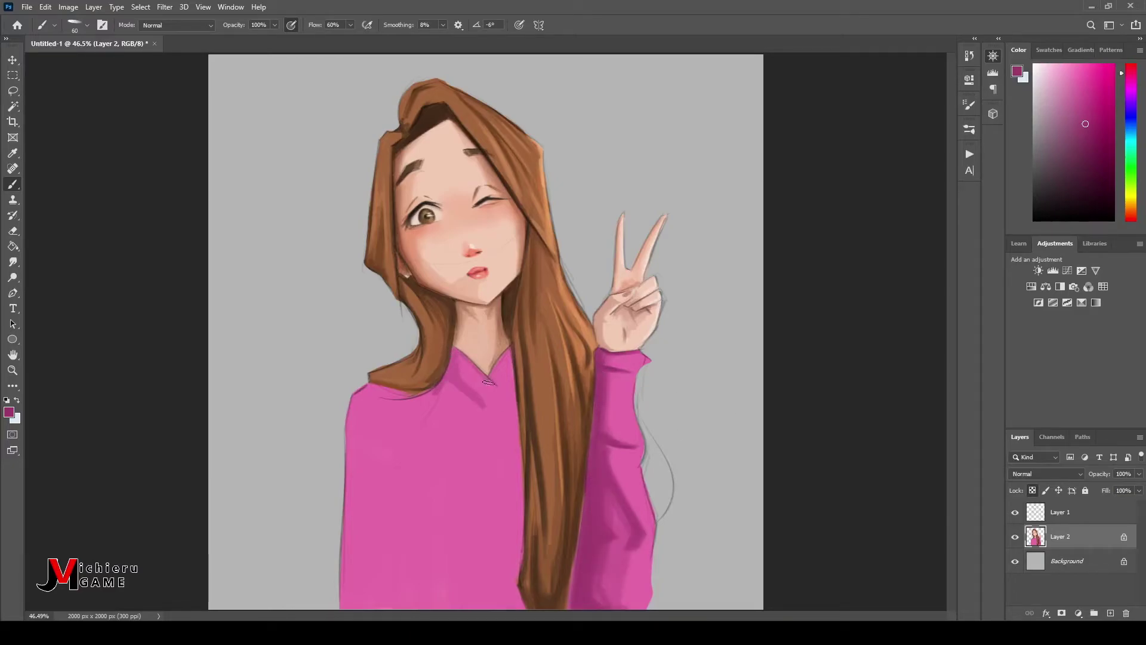
pyautogui.moveTo(496, 353)
pyautogui.mouseDown()
pyautogui.moveTo(513, 397)
pyautogui.moveTo(517, 606)
pyautogui.moveTo(512, 387)
pyautogui.mouseUp()
pyautogui.press('[')
pyautogui.press('[')
pyautogui.press('[')
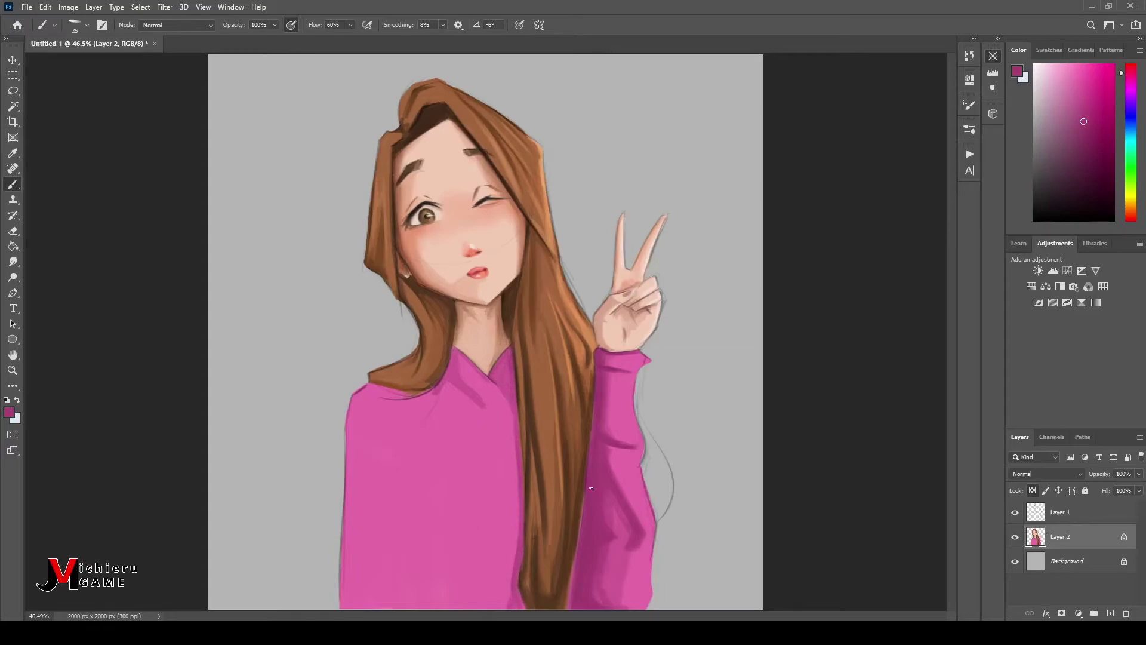
pyautogui.moveTo(388, 388); pyautogui.dragTo(426, 481)
pyautogui.moveTo(354, 388); pyautogui.dragTo(344, 606)
pyautogui.press(']')
pyautogui.press(']')
pyautogui.press(']')
pyautogui.moveTo(345, 561); pyautogui.dragTo(388, 602)
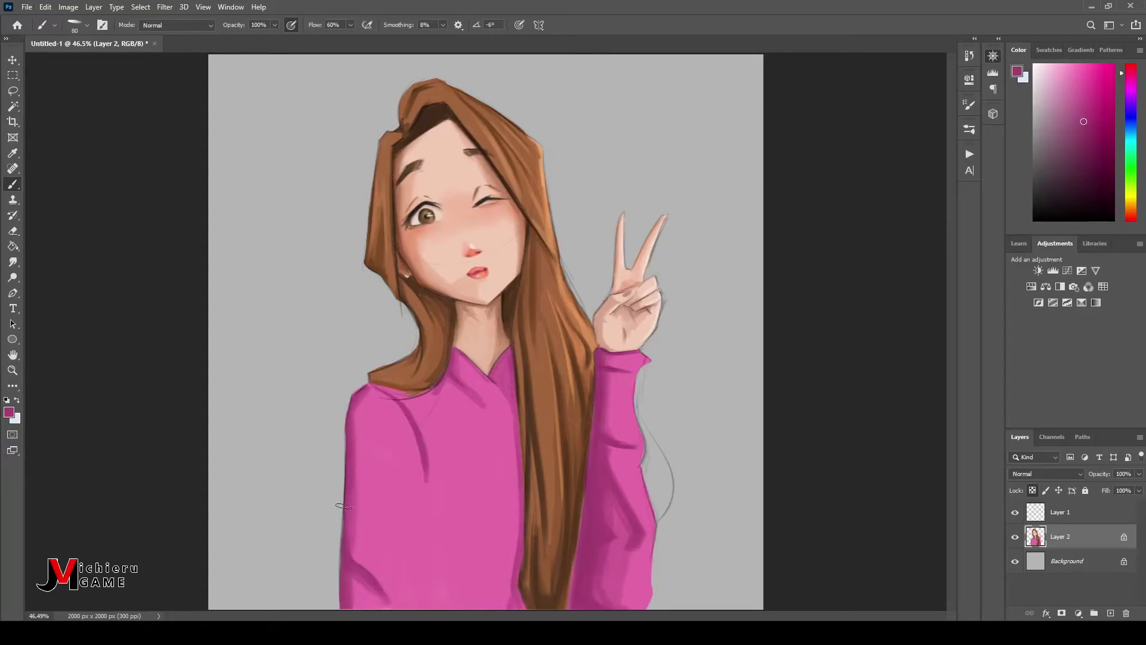
pyautogui.moveTo(418, 454); pyautogui.dragTo(445, 605)
pyautogui.press(']')
pyautogui.press(']')
pyautogui.moveTo(412, 483)
pyautogui.mouseDown()
pyautogui.moveTo(430, 603)
pyautogui.moveTo(496, 597)
pyautogui.mouseUp()
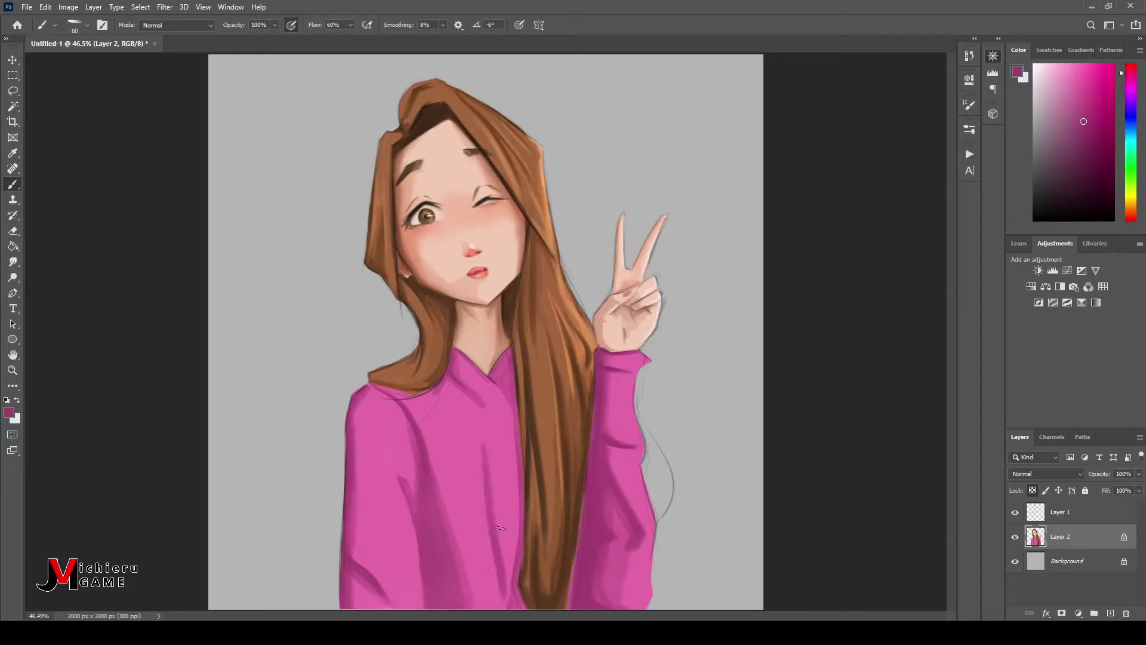
pyautogui.moveTo(502, 439)
pyautogui.mouseDown()
pyautogui.moveTo(482, 569)
pyautogui.moveTo(495, 441)
pyautogui.mouseUp()
pyautogui.press('[')
pyautogui.press('[')
pyautogui.press('[')
# - Switch to dark maroon and darken the sweater along the hair edge, neckline and lower-left edge
pyautogui.keyDown('alt'); pyautogui.click(482, 434); pyautogui.keyUp('alt')
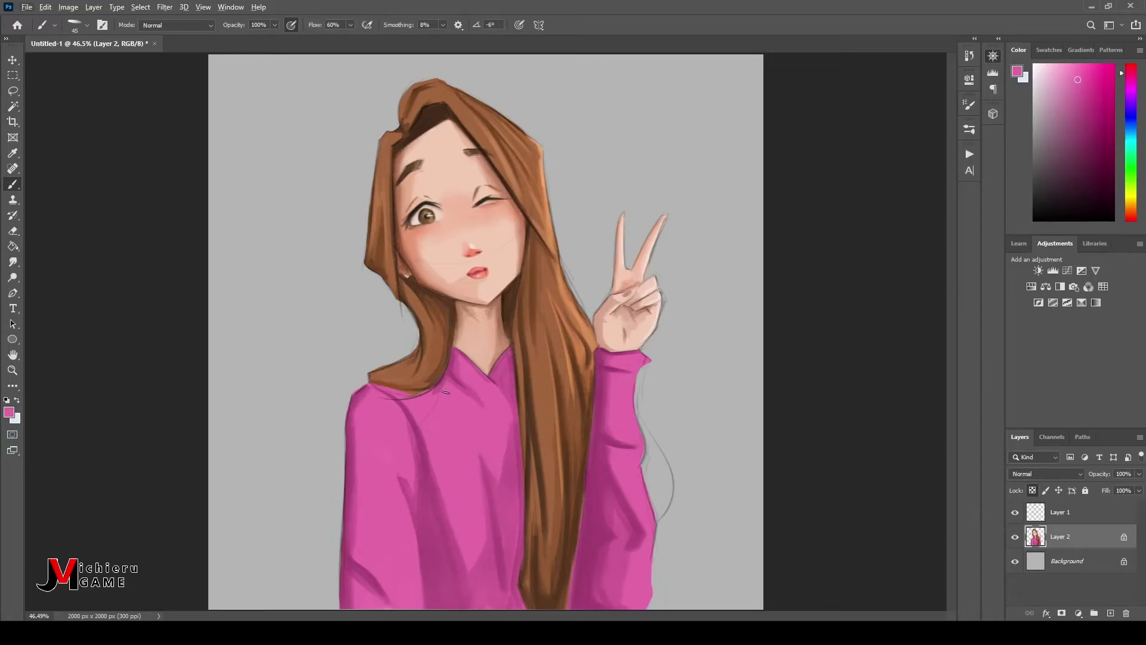
pyautogui.click(1081, 160)
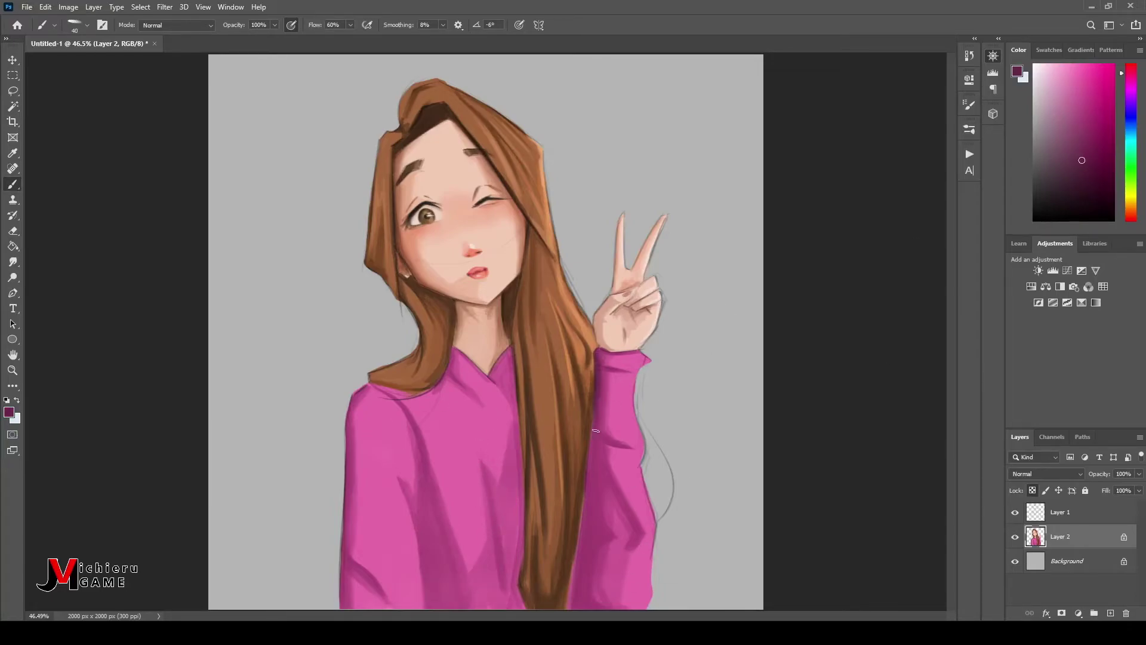
pyautogui.moveTo(597, 423); pyautogui.dragTo(573, 606)
pyautogui.moveTo(447, 352); pyautogui.dragTo(455, 379)
pyautogui.moveTo(487, 350)
pyautogui.mouseDown()
pyautogui.moveTo(507, 379)
pyautogui.moveTo(519, 591)
pyautogui.mouseUp()
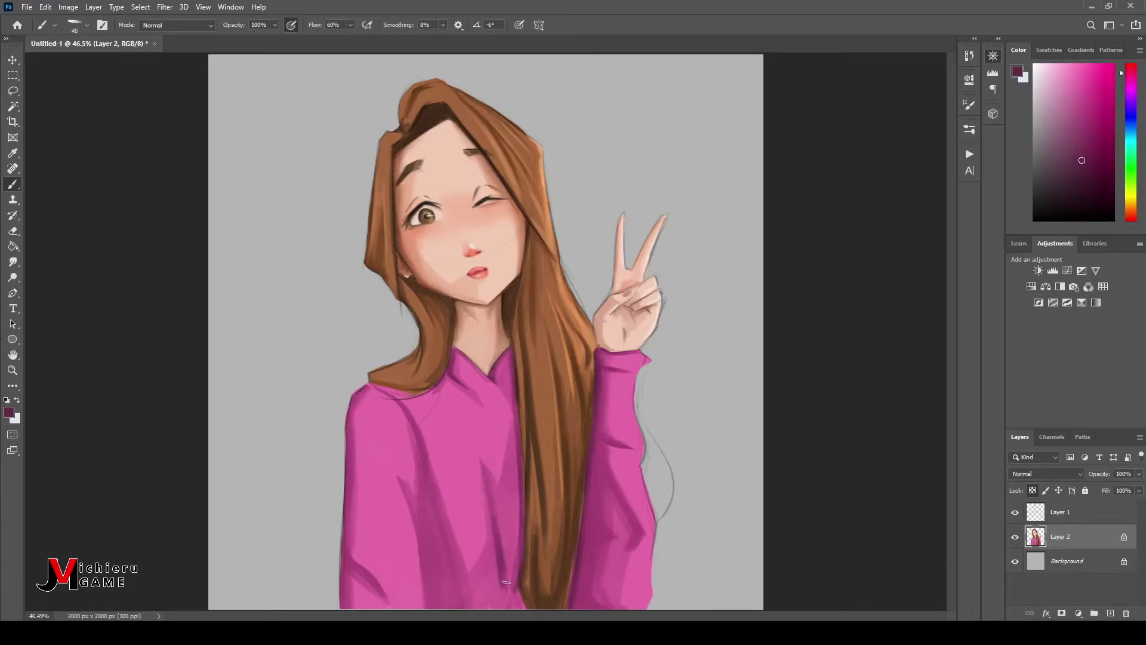
pyautogui.press(']')
pyautogui.press(']')
pyautogui.press(']')
pyautogui.moveTo(343, 549); pyautogui.dragTo(373, 591)
pyautogui.moveTo(342, 454); pyautogui.dragTo(347, 555)
pyautogui.moveTo(340, 567); pyautogui.dragTo(347, 590)
# - Add broader maroon shadows on the shoulder, neckline and lower sweater
pyautogui.press(']')
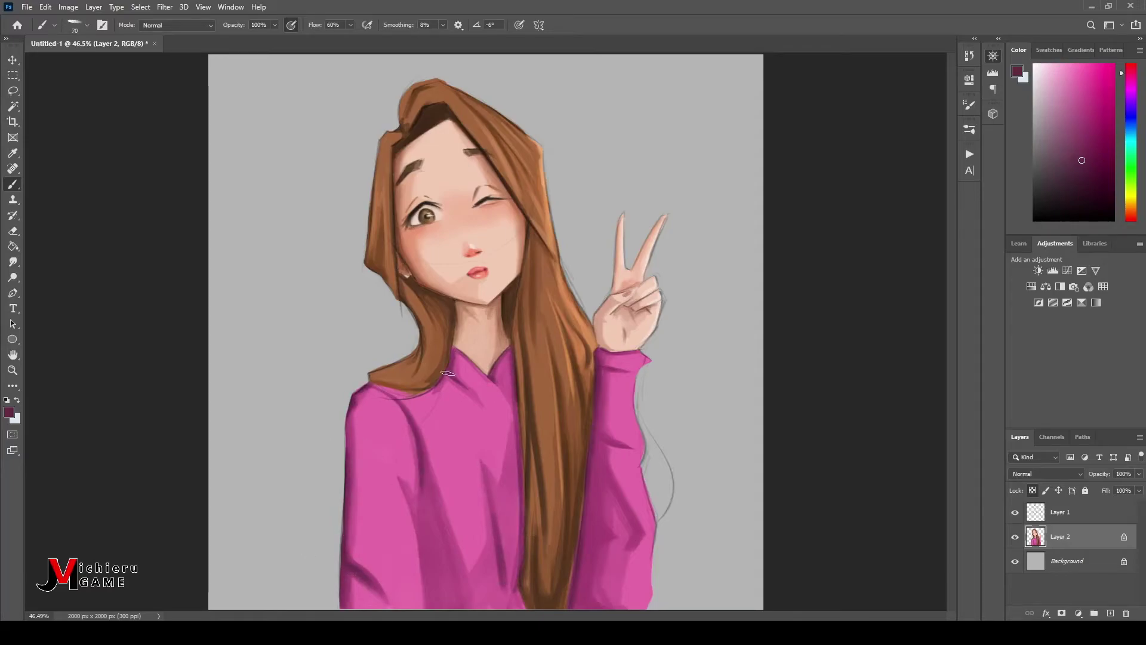
pyautogui.moveTo(367, 385); pyautogui.dragTo(352, 418)
pyautogui.moveTo(435, 388)
pyautogui.mouseDown()
pyautogui.moveTo(460, 373)
pyautogui.moveTo(513, 400)
pyautogui.mouseUp()
pyautogui.moveTo(507, 498); pyautogui.dragTo(477, 606)
pyautogui.moveTo(454, 558)
pyautogui.mouseDown()
pyautogui.moveTo(460, 605)
pyautogui.moveTo(430, 508)
pyautogui.moveTo(439, 606)
pyautogui.mouseUp()
pyautogui.moveTo(359, 394); pyautogui.dragTo(358, 605)
pyautogui.press(']')
pyautogui.press(']')
pyautogui.press(']')
pyautogui.moveTo(376, 388); pyautogui.dragTo(424, 385)
# - Add fine dark red detail lines on the fingers
pyautogui.press('[')
pyautogui.press('[')
pyautogui.press('[')
pyautogui.keyDown('alt'); pyautogui.click(477, 273); pyautogui.keyUp('alt')
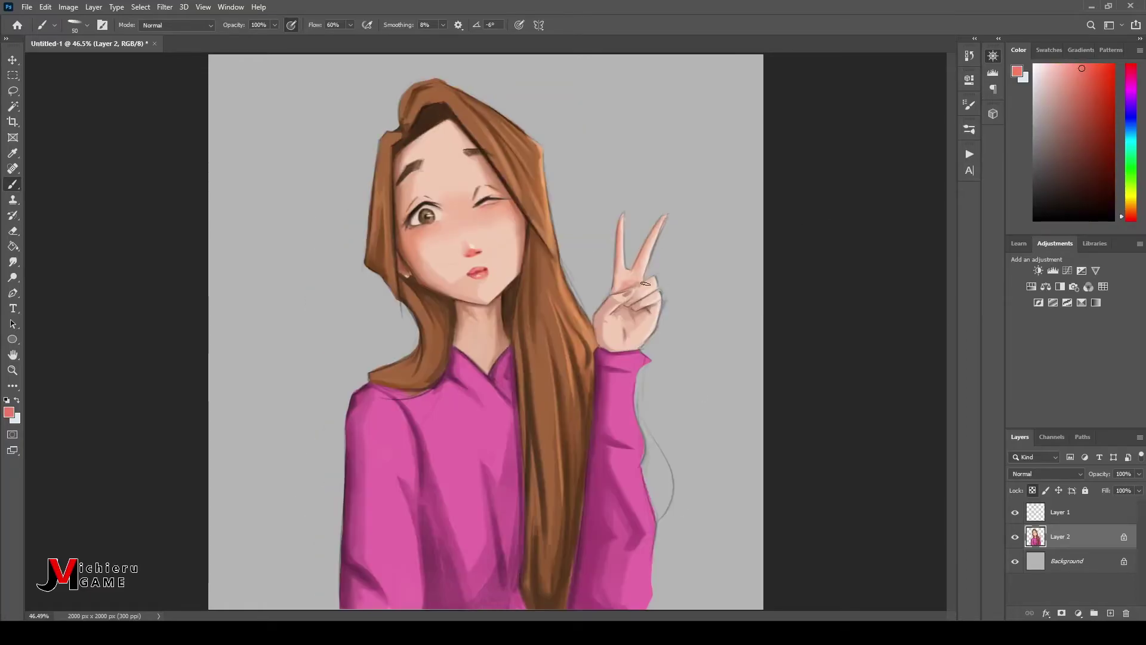
pyautogui.click(1065, 72)
pyautogui.press('[')
pyautogui.press('[')
pyautogui.press('[')
pyautogui.keyDown('alt'); pyautogui.click(650, 315); pyautogui.keyUp('alt')
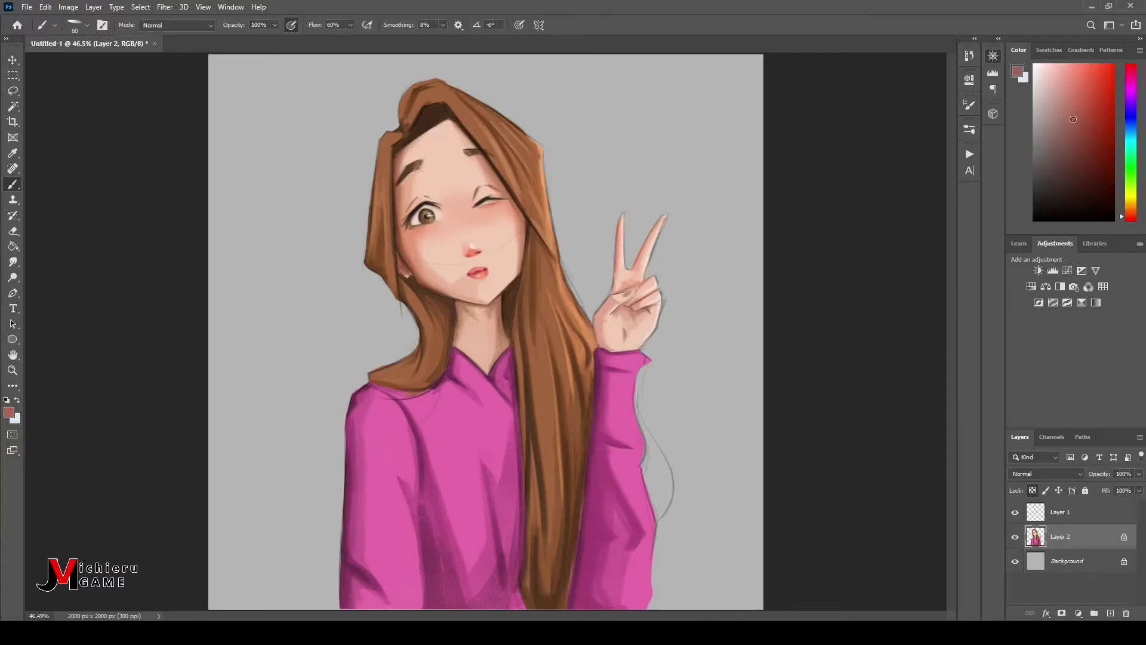
pyautogui.moveTo(624, 292); pyautogui.dragTo(644, 305)
# - Mirror the canvas to check, then highlight the sleeve's outer edge in light magenta pink
pyautogui.hotkey('ctrl', 'shift', 'h')
pyautogui.click(1043, 70)
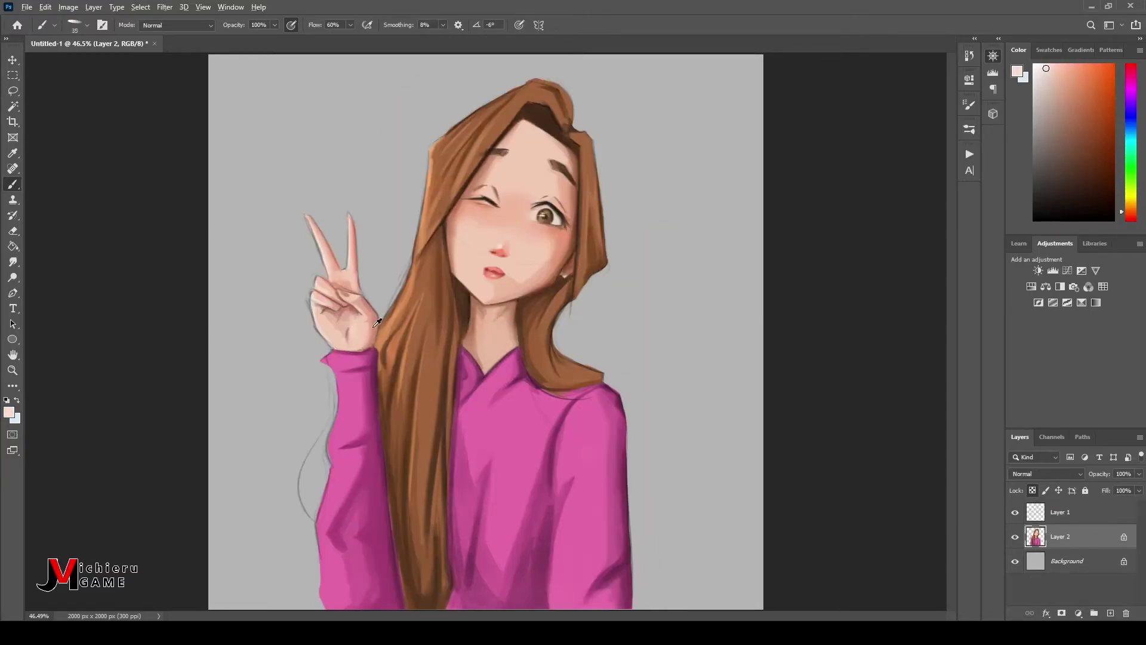
pyautogui.hotkey('ctrl', 'shift', 'h')
pyautogui.keyDown('alt'); pyautogui.click(657, 358); pyautogui.keyUp('alt')
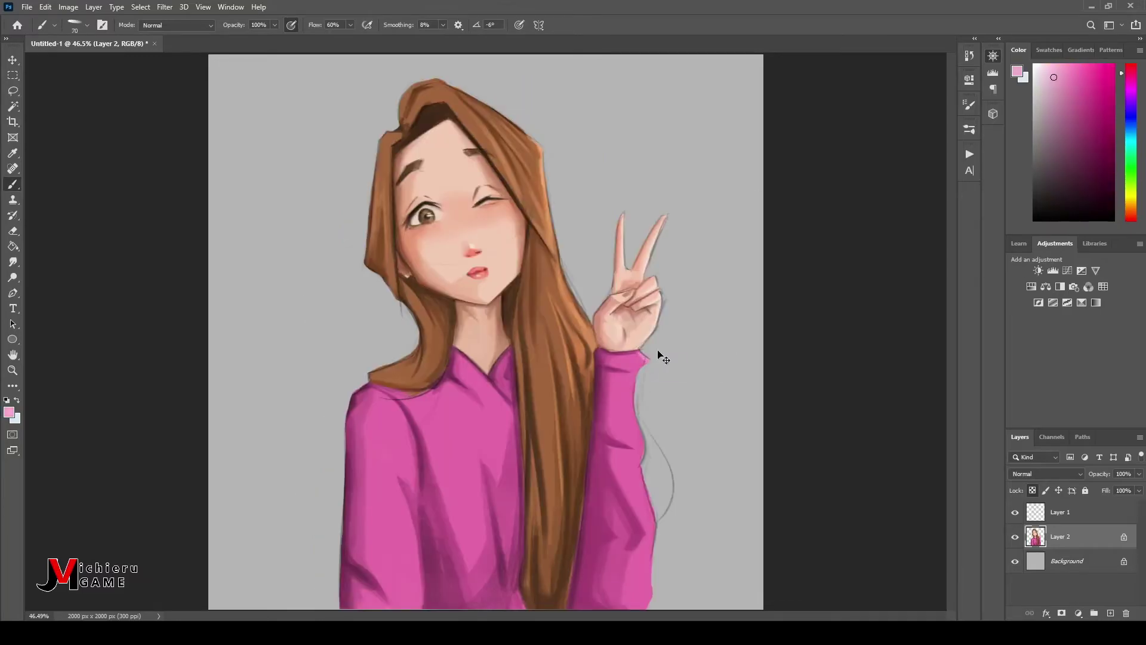
pyautogui.moveTo(637, 418); pyautogui.dragTo(651, 603)
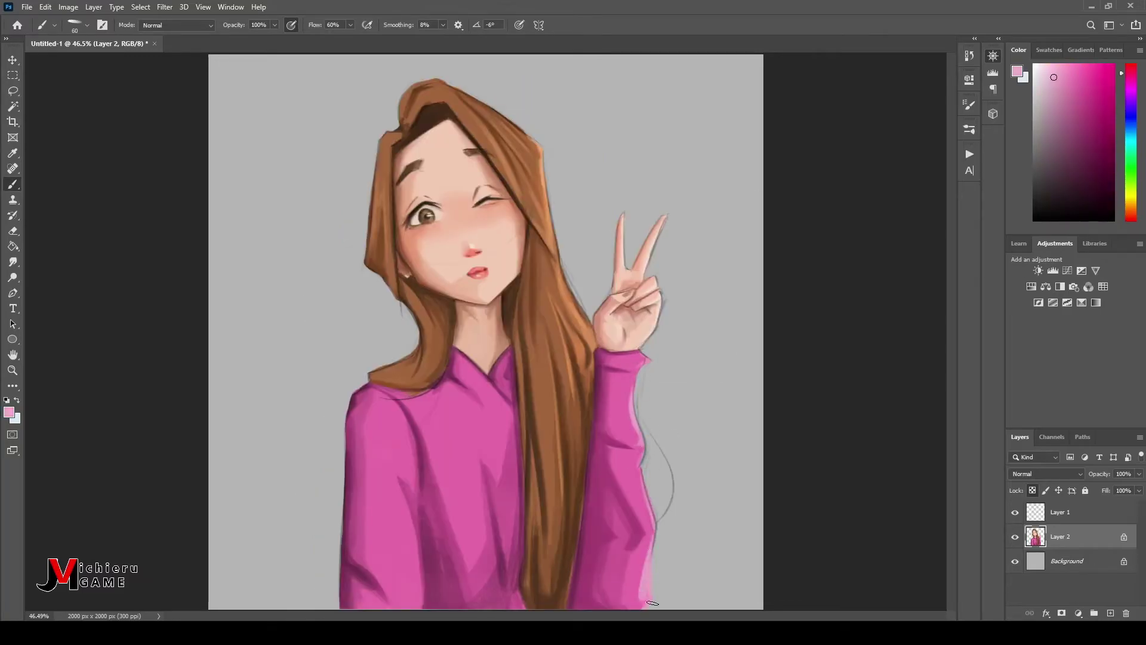
pyautogui.keyDown('alt'); pyautogui.click(397, 481); pyautogui.keyUp('alt')
pyautogui.press('[')
pyautogui.press('[')
pyautogui.press('[')
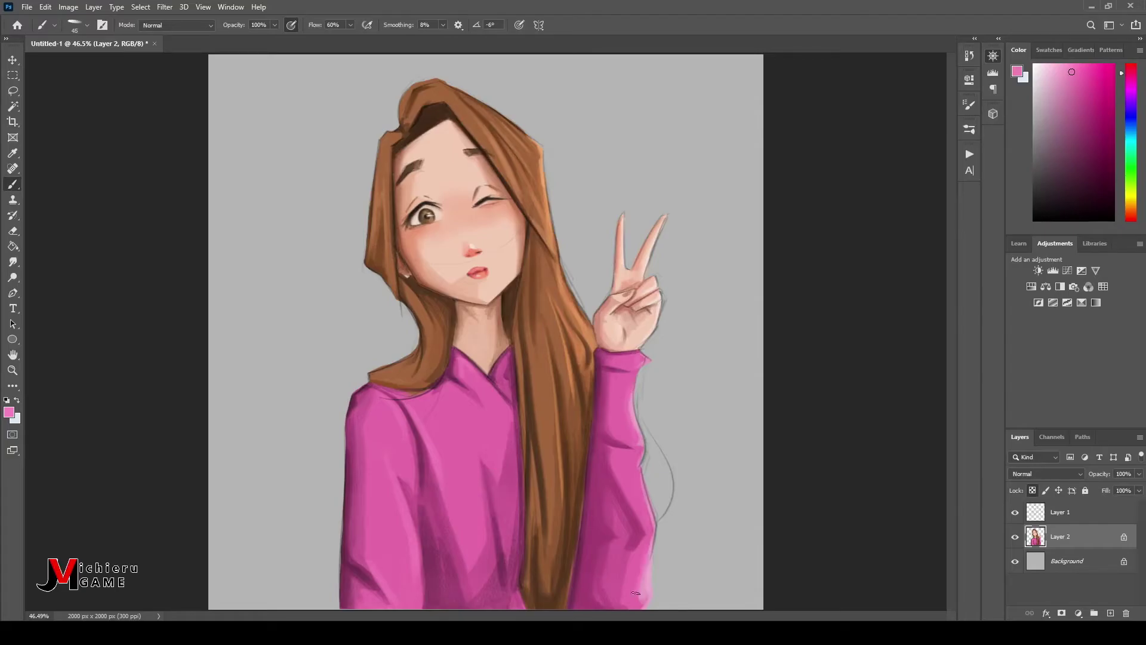
pyautogui.press('[')
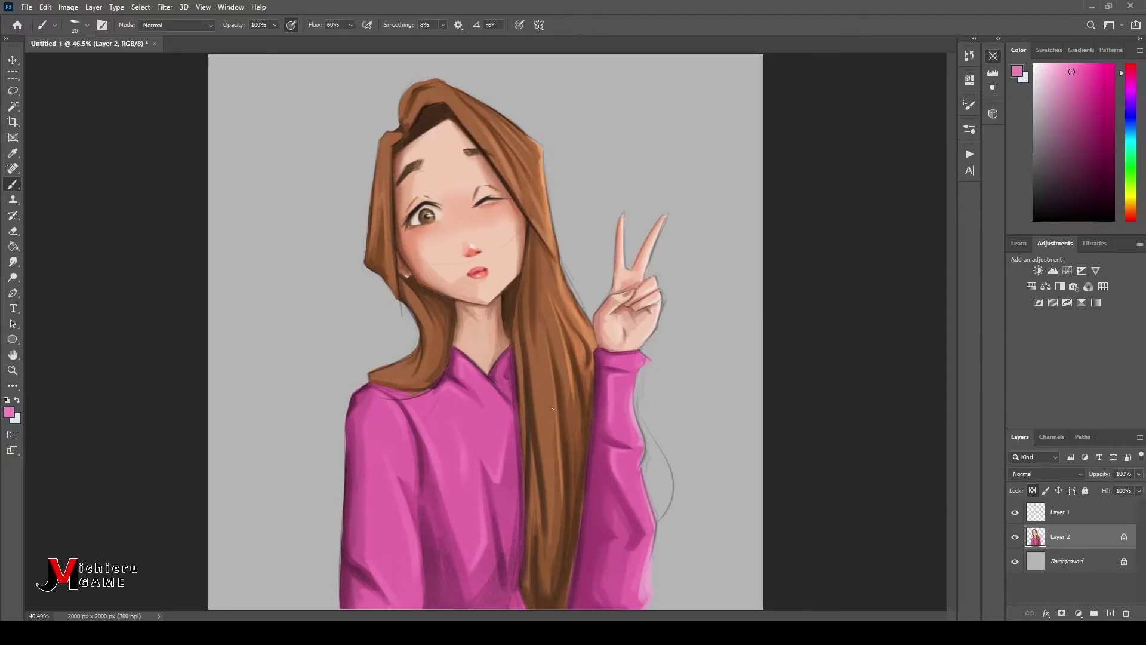
# - Sample several hair browns and a light peach while adjusting the brush size
pyautogui.keyDown('alt'); pyautogui.click(585, 315); pyautogui.keyUp('alt')
pyautogui.press(']')
pyautogui.press(']')
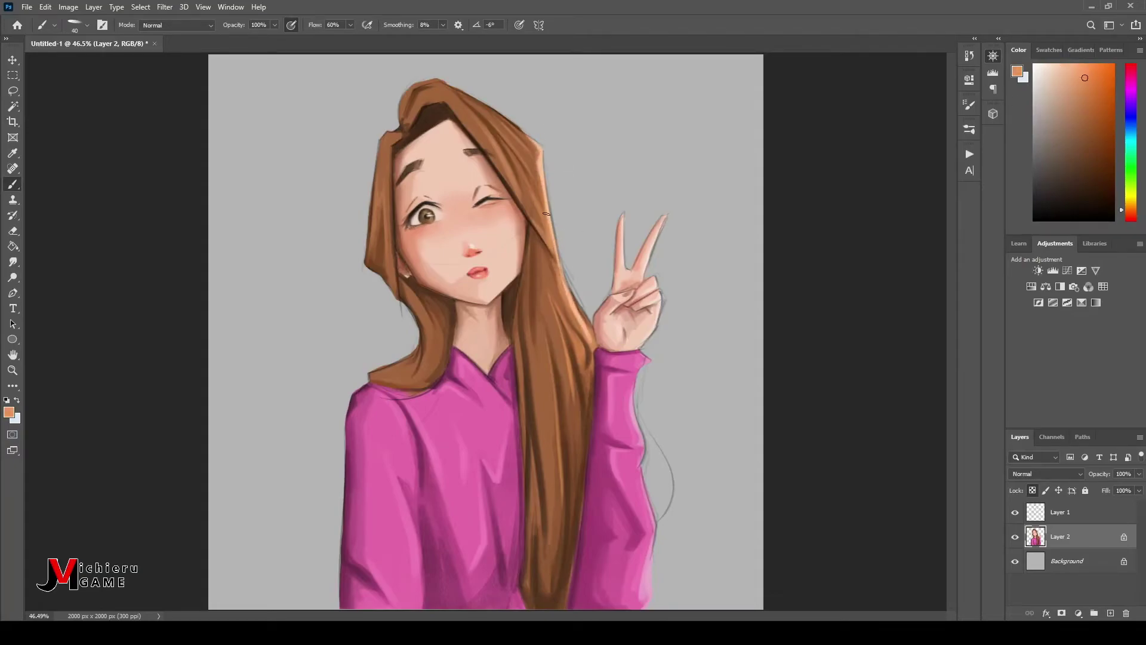
pyautogui.keyDown('alt'); pyautogui.click(543, 197); pyautogui.keyUp('alt')
pyautogui.press(']')
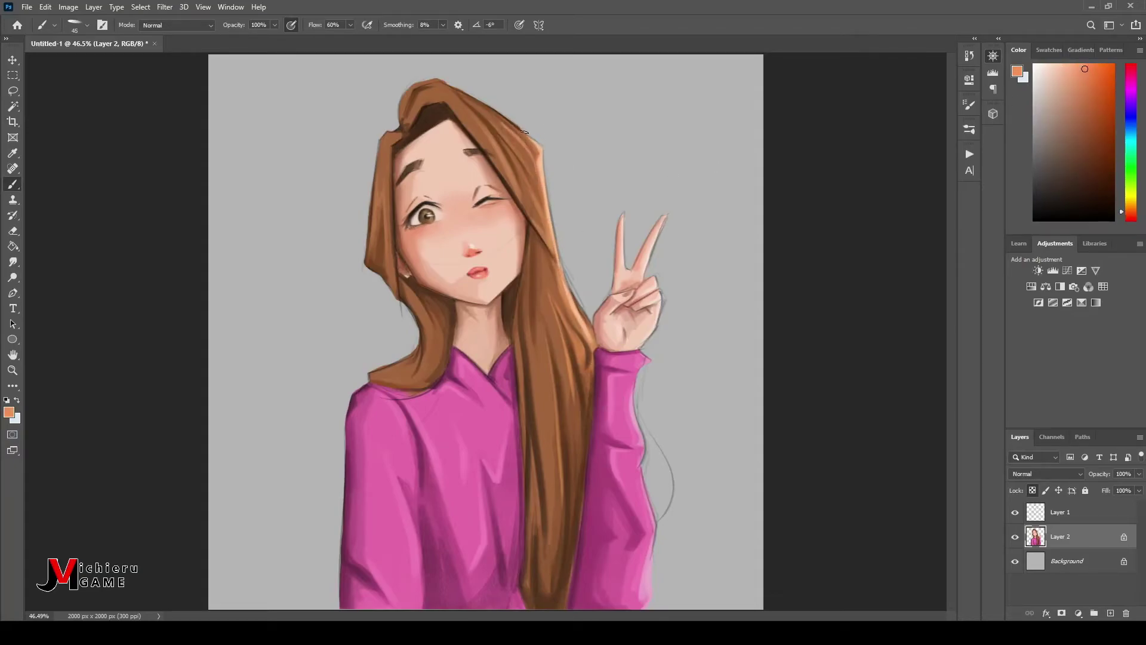
pyautogui.keyDown('alt'); pyautogui.click(417, 141); pyautogui.keyUp('alt')
pyautogui.press(']')
pyautogui.press(']')
pyautogui.press(']')
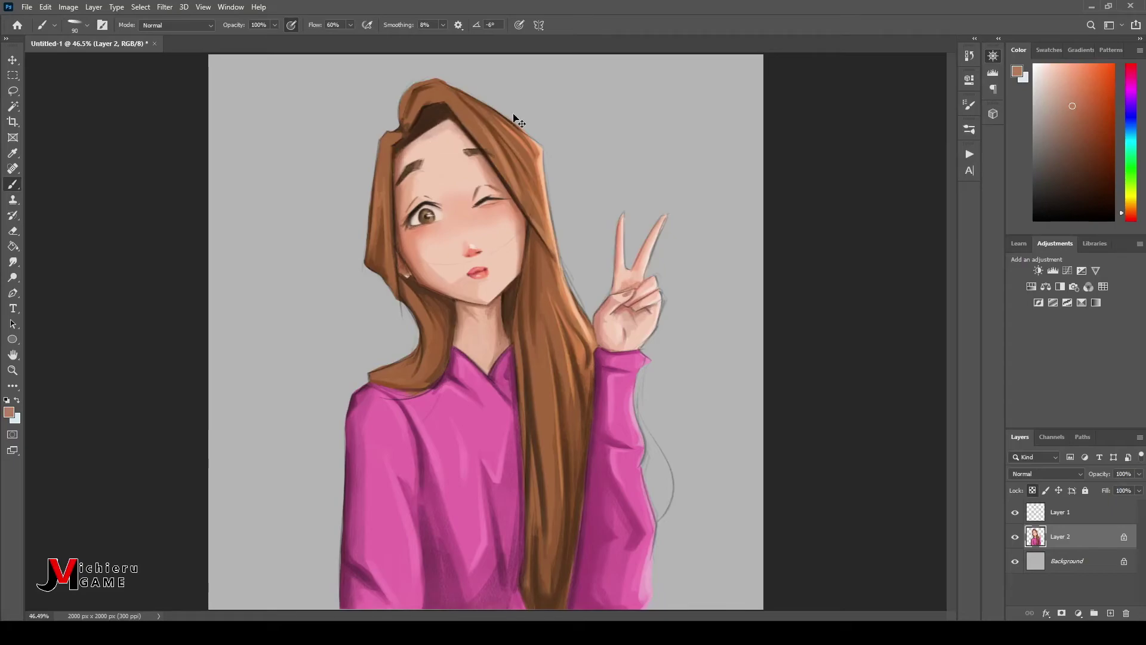
pyautogui.keyDown('alt'); pyautogui.click(449, 132); pyautogui.keyUp('alt')
pyautogui.press('[')
pyautogui.press('[')
pyautogui.press('[')
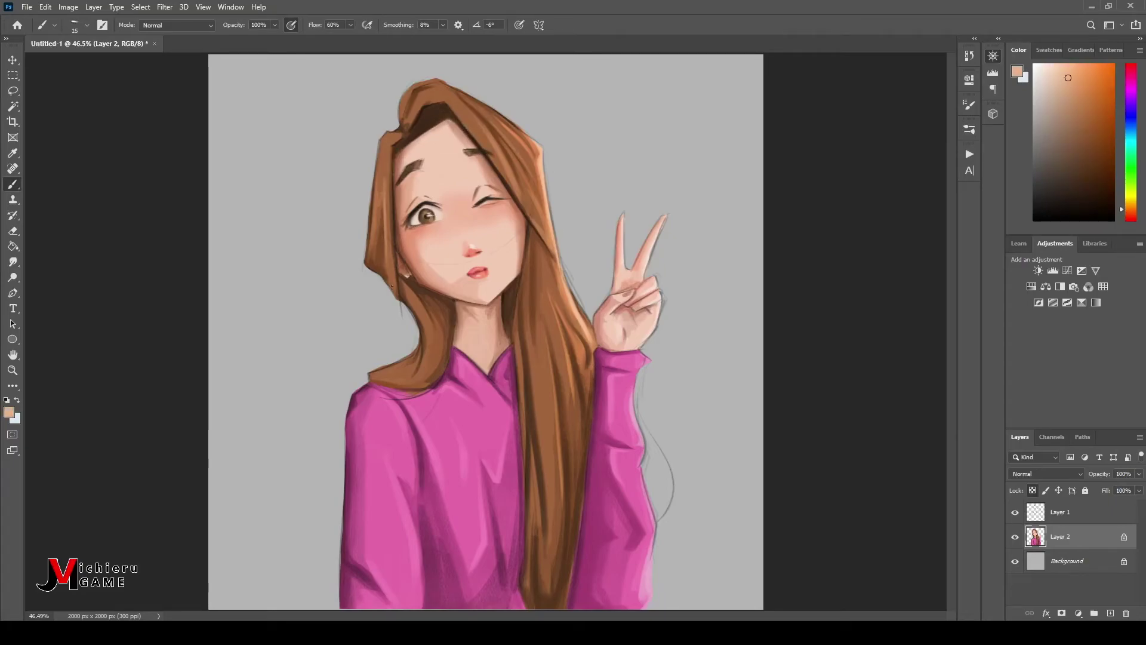
pyautogui.press(']')
pyautogui.press(']')
# - Paint light orange highlights along the left hair edge and down the hair strands
pyautogui.moveTo(384, 179); pyautogui.dragTo(382, 240)
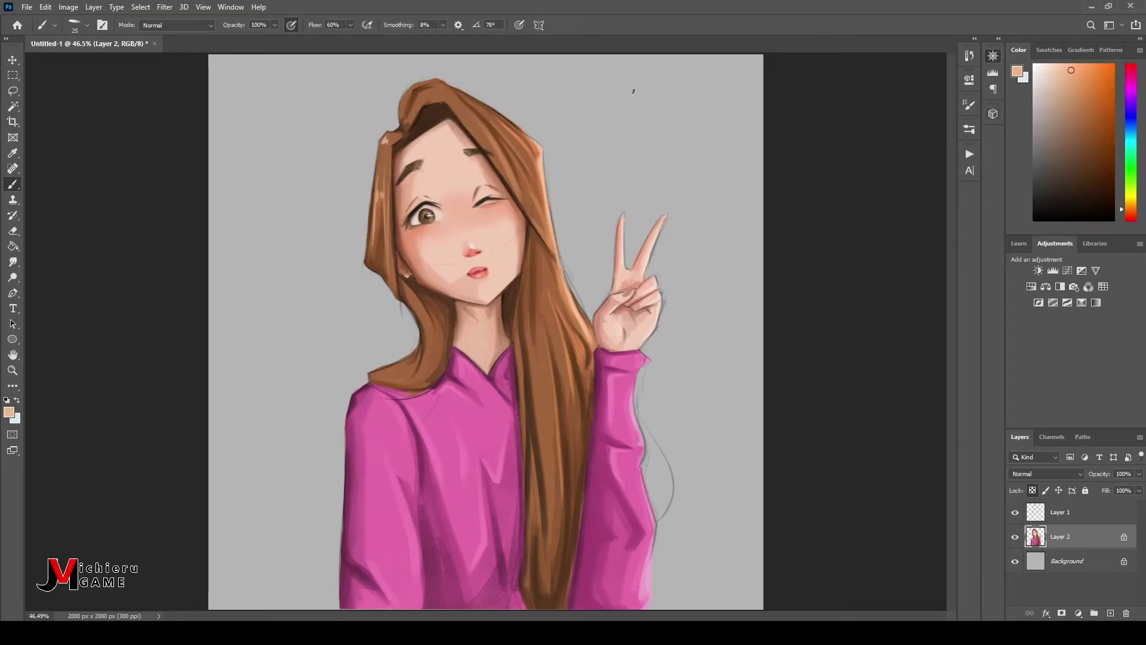
pyautogui.moveTo(389, 152); pyautogui.dragTo(390, 263)
pyautogui.press(']')
pyautogui.press(']')
pyautogui.press(']')
pyautogui.press('[')
pyautogui.press('[')
pyautogui.press('[')
pyautogui.keyDown('alt'); pyautogui.click(465, 143); pyautogui.keyUp('alt')
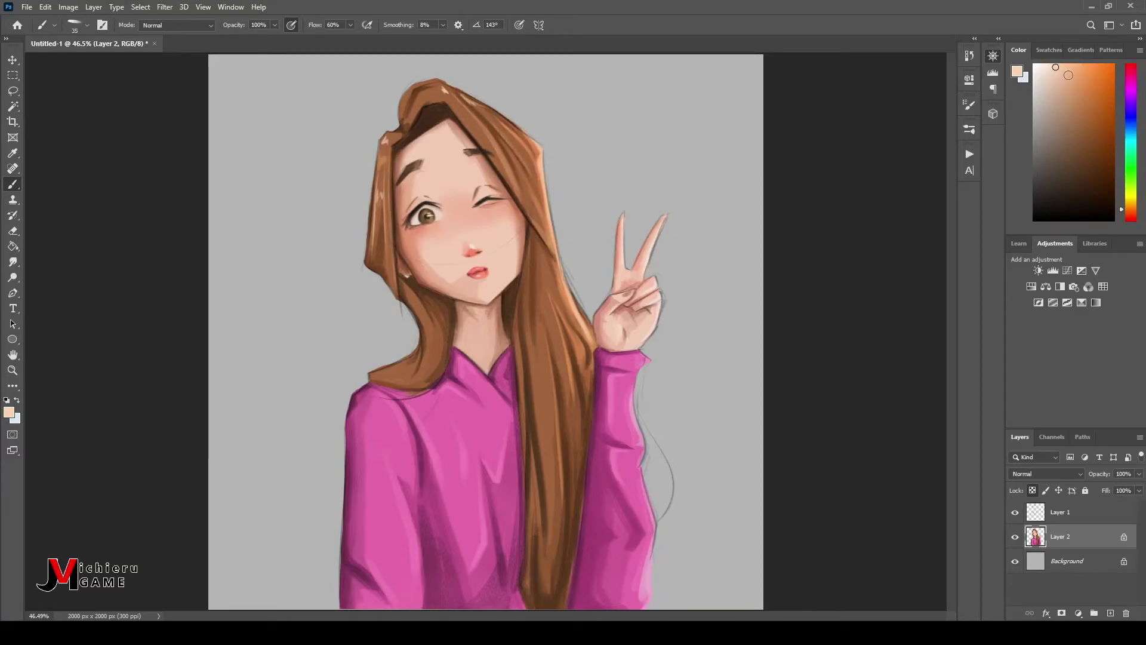
pyautogui.press(']')
pyautogui.keyDown('alt'); pyautogui.click(512, 151); pyautogui.keyUp('alt')
pyautogui.moveTo(539, 263); pyautogui.dragTo(537, 418)
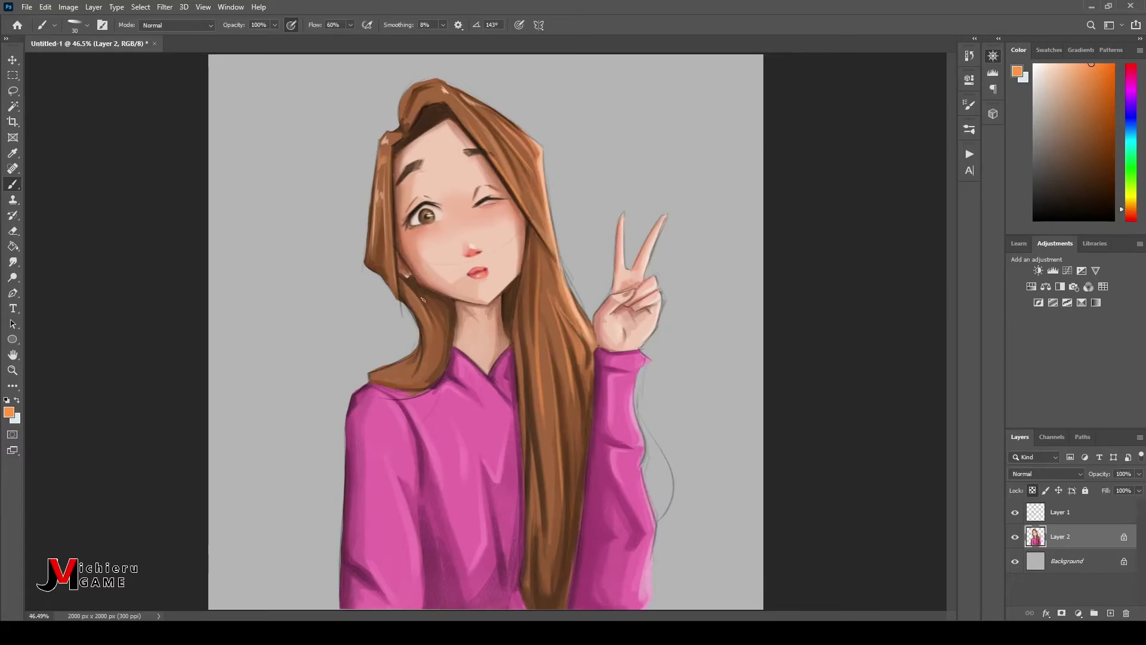
pyautogui.moveTo(441, 337); pyautogui.dragTo(429, 392)
pyautogui.click(1084, 60)
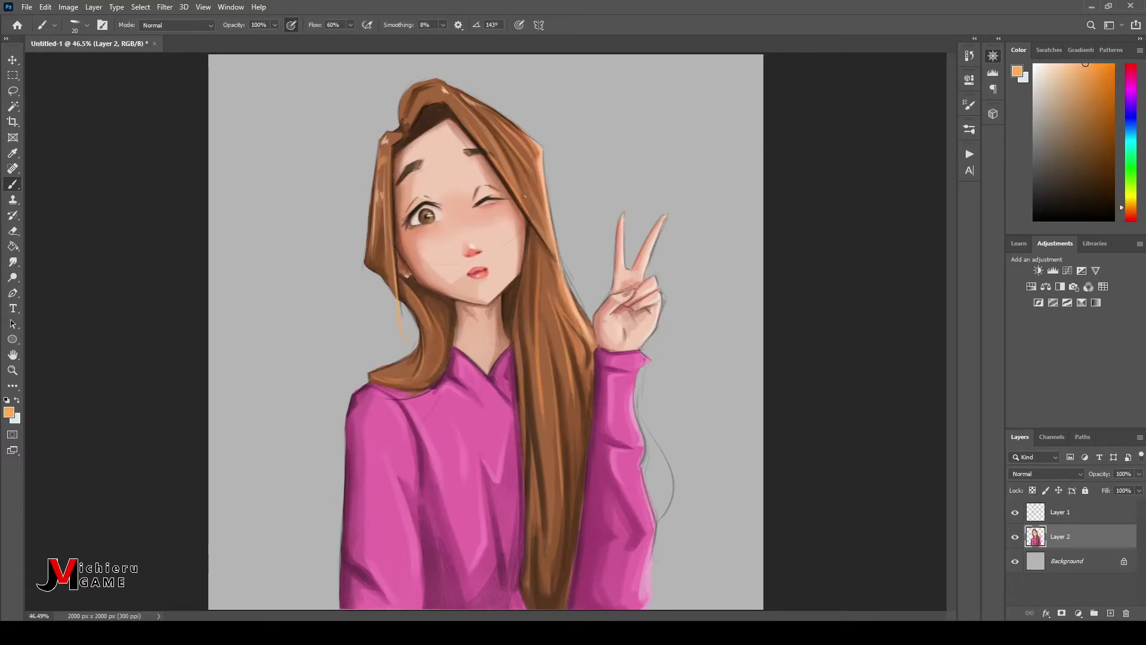
pyautogui.press(']')
pyautogui.moveTo(544, 275); pyautogui.dragTo(552, 528)
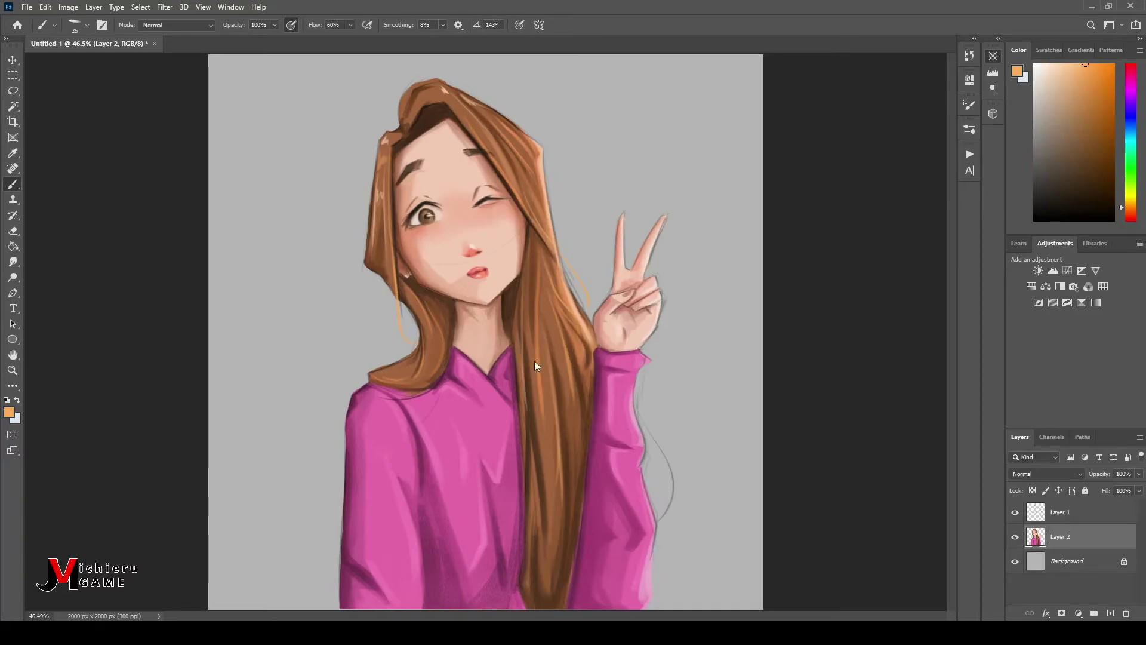
# - Paint dark brown shadows down the right hair strands
pyautogui.keyDown('alt'); pyautogui.click(537, 281); pyautogui.keyUp('alt')
pyautogui.press(']')
pyautogui.press(']')
pyautogui.press(']')
pyautogui.moveTo(524, 230)
pyautogui.mouseDown()
pyautogui.moveTo(512, 329)
pyautogui.moveTo(537, 540)
pyautogui.mouseUp()
pyautogui.moveTo(570, 423); pyautogui.dragTo(556, 606)
pyautogui.moveTo(567, 397); pyautogui.dragTo(547, 594)
pyautogui.press('[')
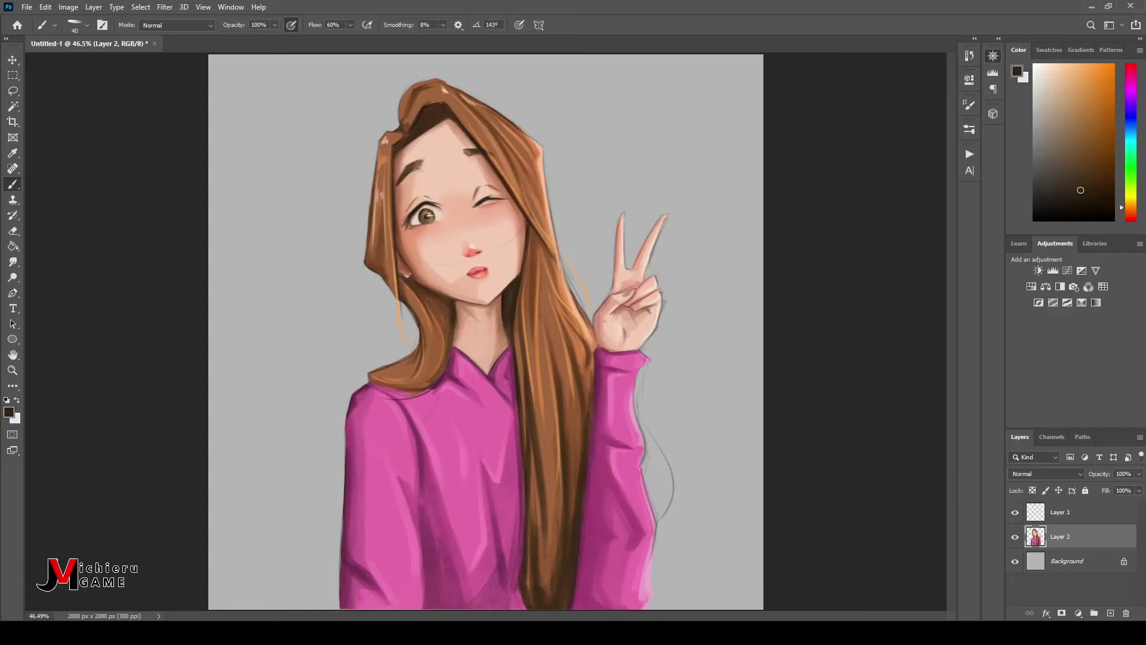
pyautogui.press('[')
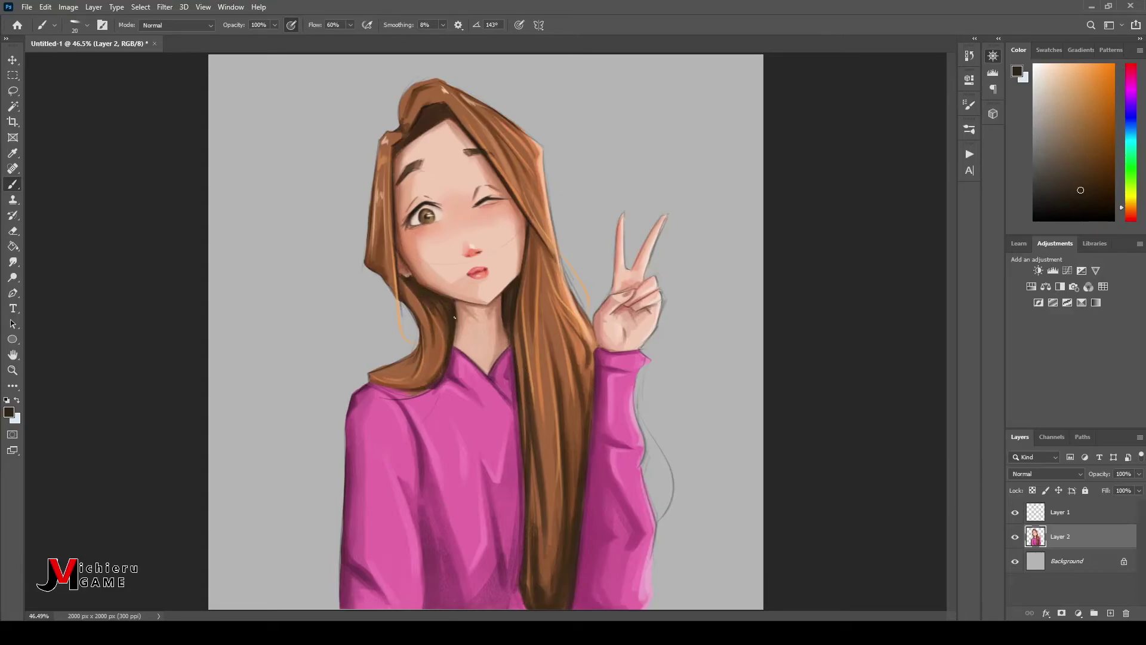
# - Draw thin loose strands beside the sleeve and at the hair's top, darkening its edge
pyautogui.keyDown('alt'); pyautogui.click(592, 365); pyautogui.keyUp('alt')
pyautogui.moveTo(638, 412); pyautogui.dragTo(669, 540)
pyautogui.press('[')
pyautogui.press('[')
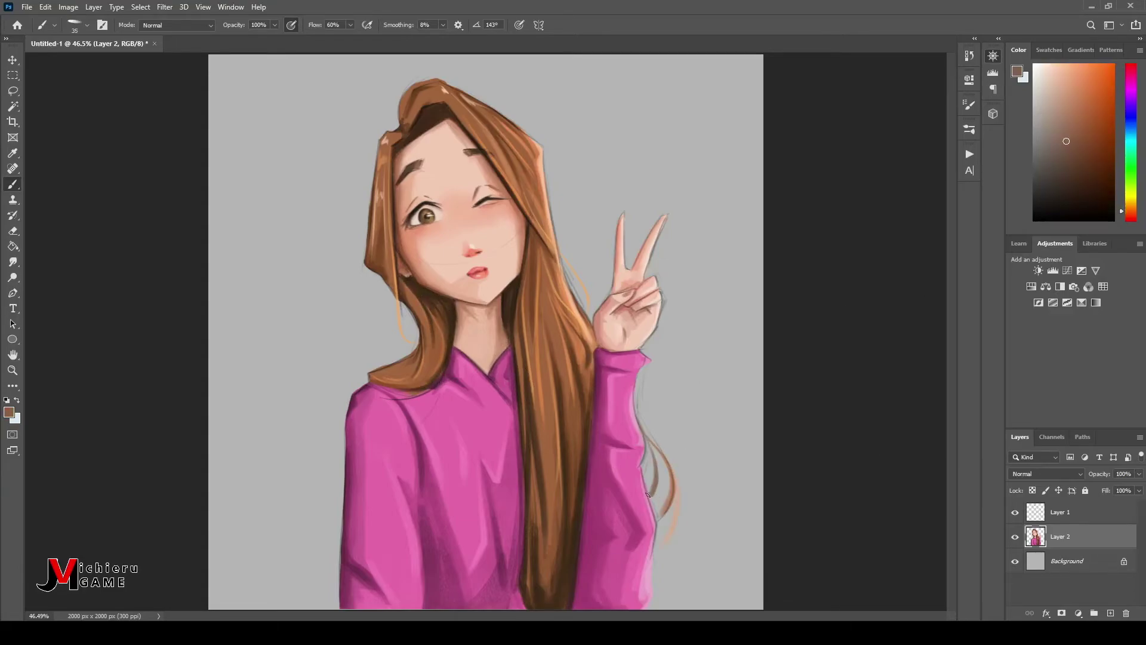
pyautogui.moveTo(520, 414); pyautogui.dragTo(510, 573)
pyautogui.keyDown('alt'); pyautogui.click(430, 119); pyautogui.keyUp('alt')
pyautogui.press('[')
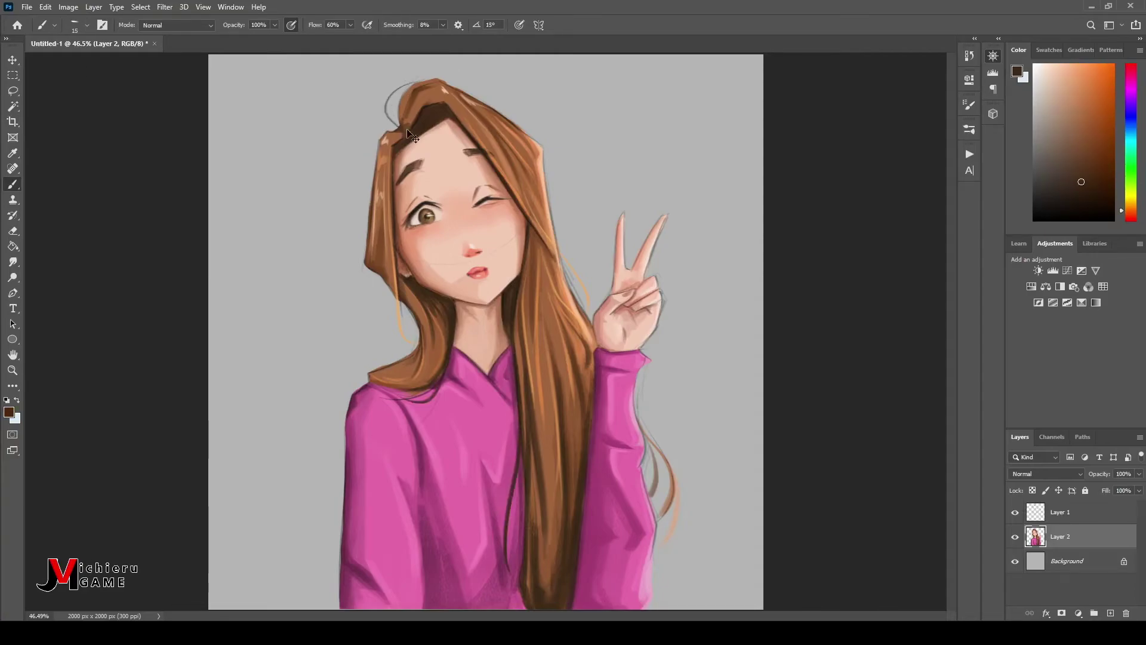
pyautogui.moveTo(412, 81)
pyautogui.mouseDown()
pyautogui.moveTo(407, 130)
pyautogui.moveTo(349, 258)
pyautogui.mouseUp()
# - Sample brown, peach and salmon tones, mirror-check the canvas, and return to Layer 2
pyautogui.keyDown('alt'); pyautogui.click(446, 97); pyautogui.keyUp('alt')
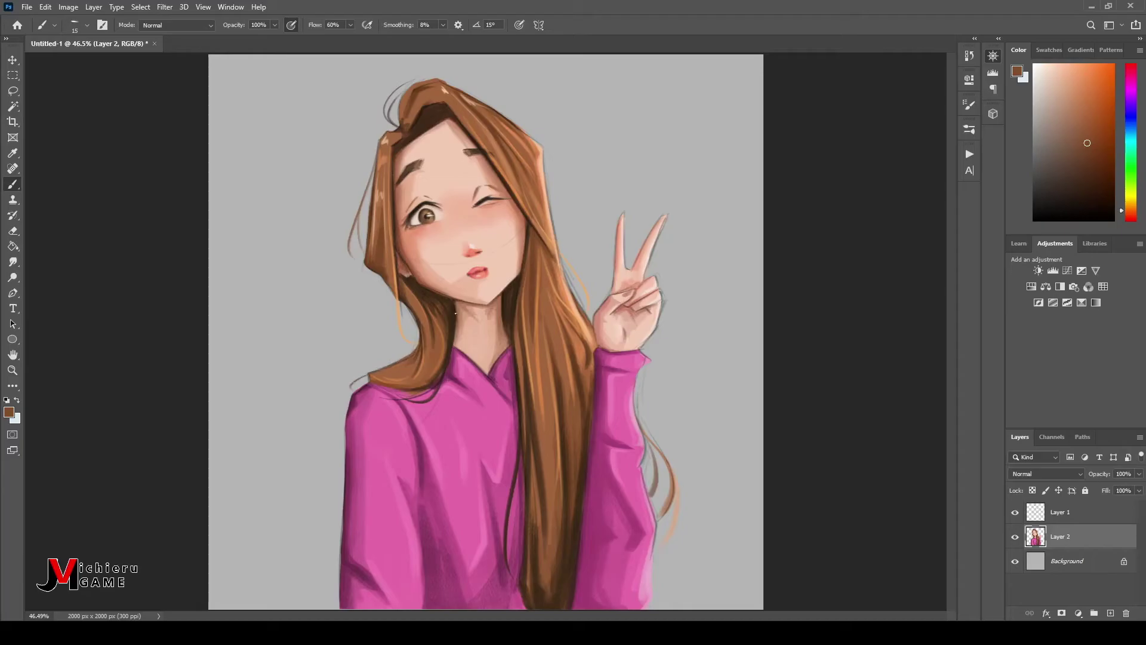
pyautogui.keyDown('alt'); pyautogui.click(472, 134); pyautogui.keyUp('alt')
pyautogui.keyDown('alt'); pyautogui.click(412, 210); pyautogui.keyUp('alt')
pyautogui.press(']')
pyautogui.press(']')
pyautogui.press(']')
pyautogui.press('h')
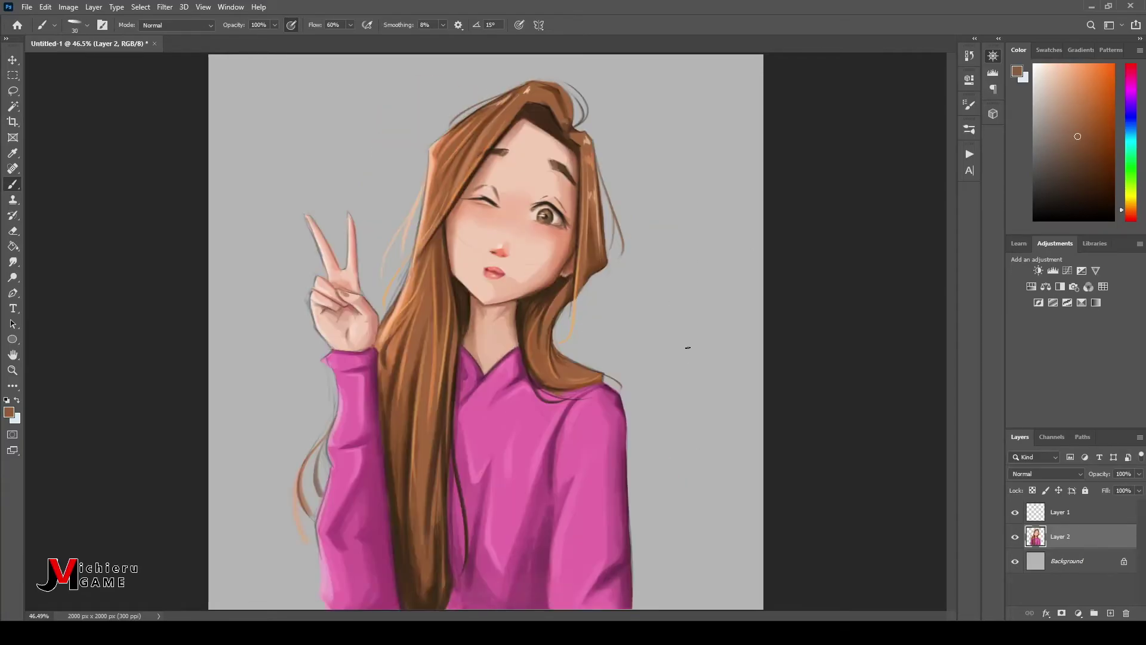
pyautogui.keyDown('alt'); pyautogui.click(500, 252); pyautogui.keyUp('alt')
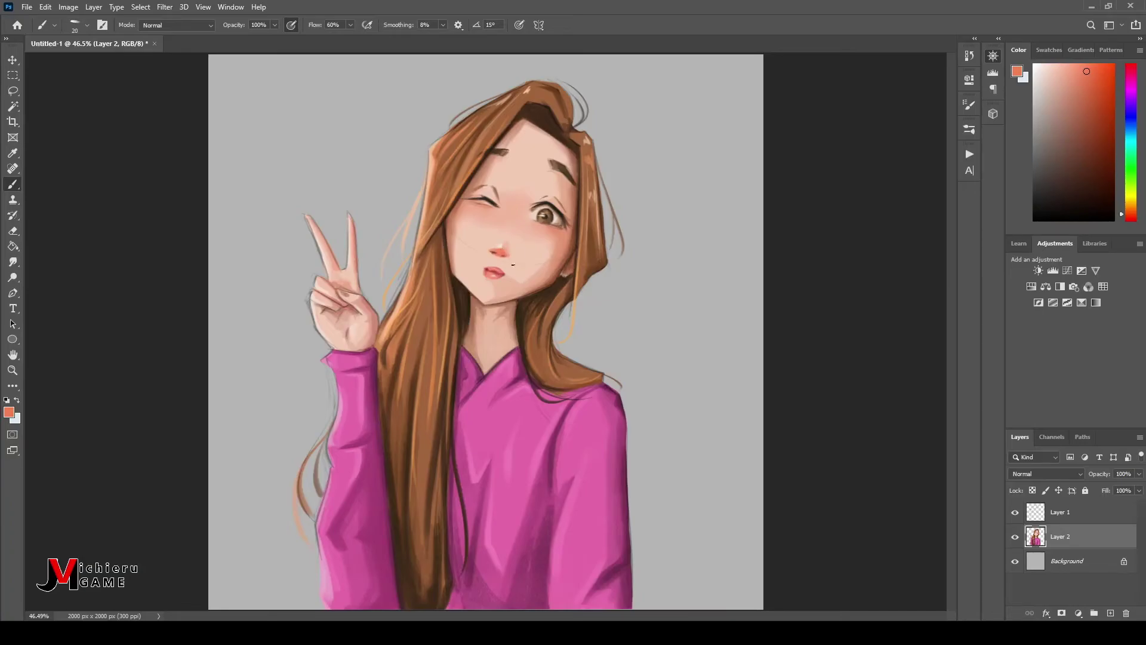
pyautogui.press('h')
pyautogui.hotkey('alt', ']')
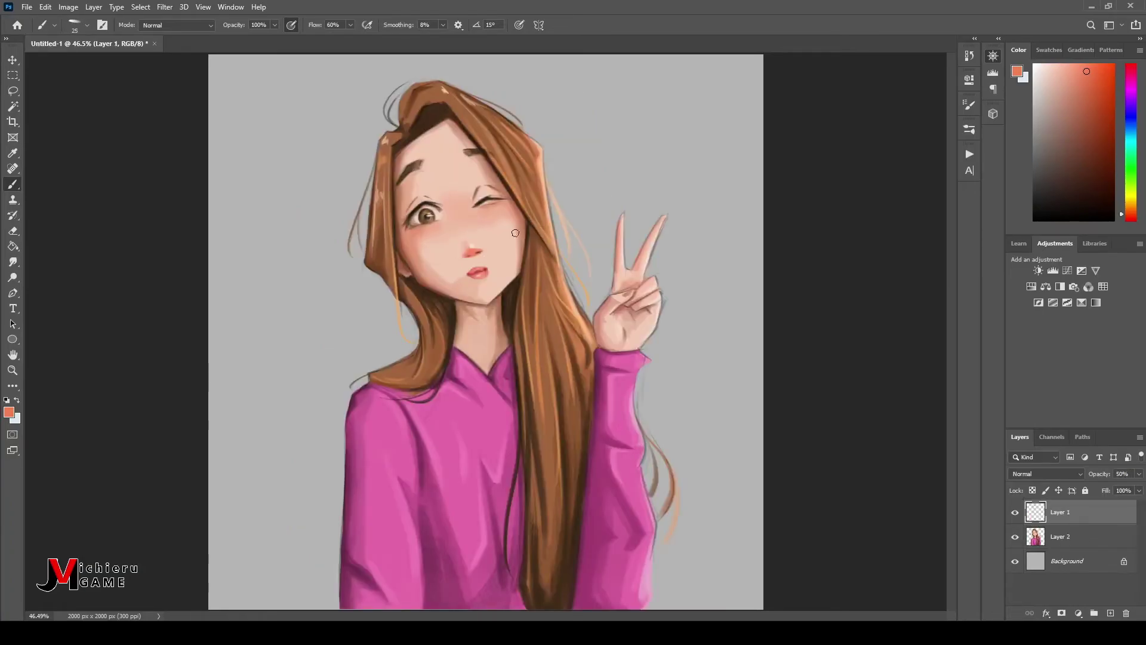
pyautogui.press('h')
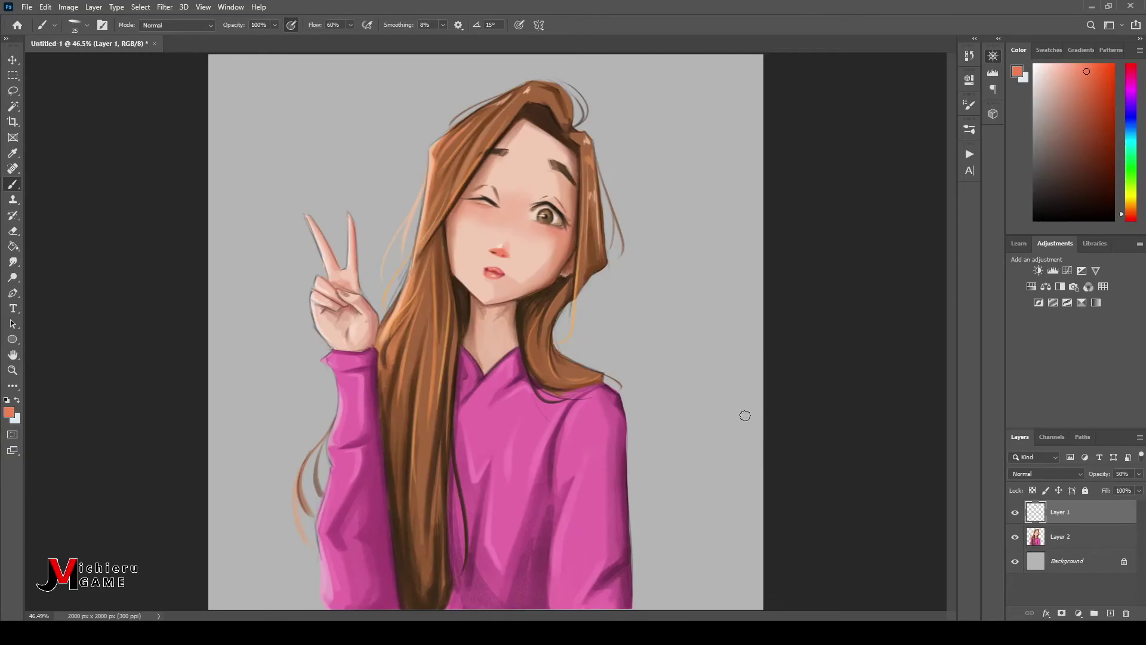
pyautogui.press('h')
pyautogui.hotkey('alt', '[')
# - Shade the edges of the face with a darker sampled brown using a smaller brush
pyautogui.press('h')
pyautogui.press('h')
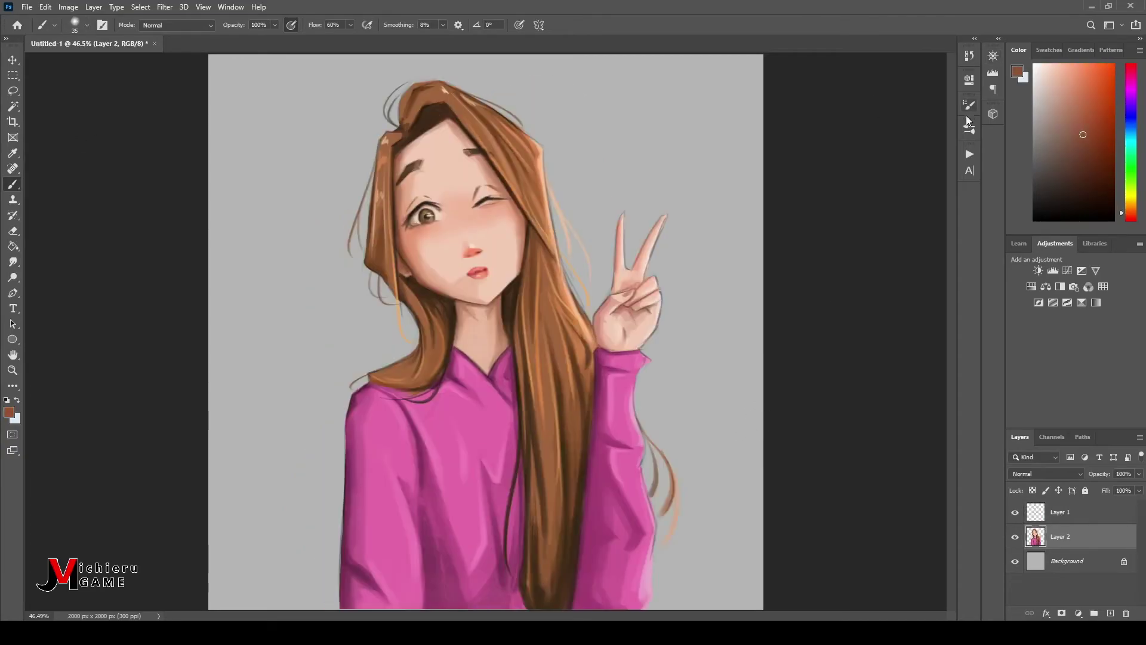
pyautogui.click(1091, 172)
pyautogui.press('[')
pyautogui.press('[')
pyautogui.moveTo(454, 122); pyautogui.dragTo(522, 269)
pyautogui.moveTo(397, 185); pyautogui.dragTo(412, 272)
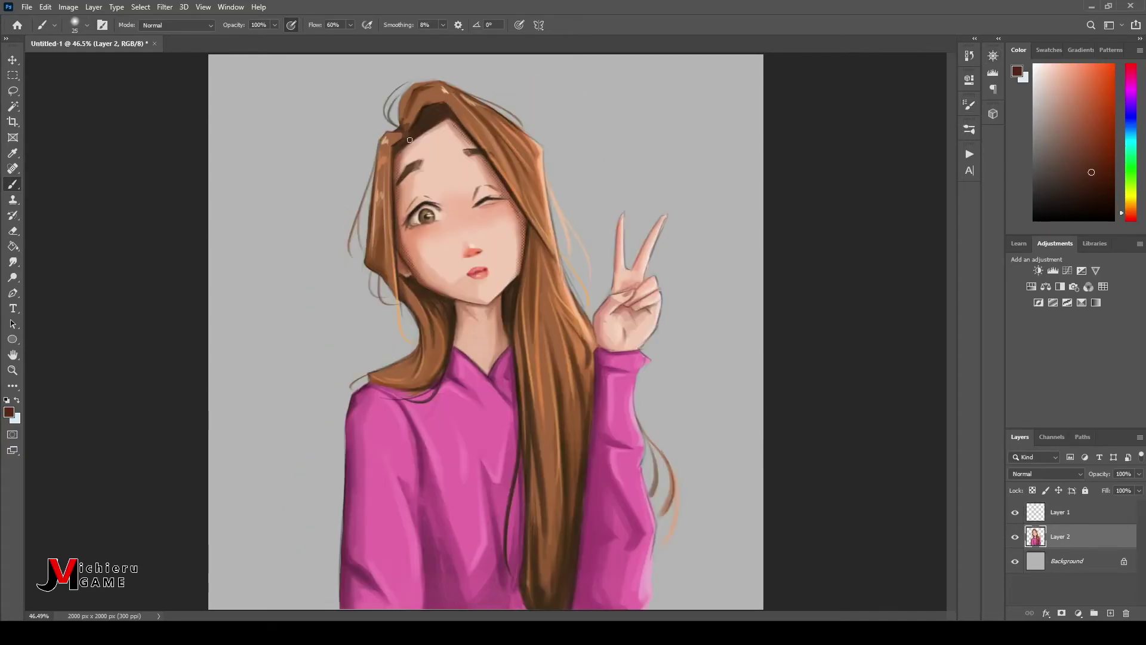
pyautogui.press(']')
pyautogui.press(']')
pyautogui.press(']')
# - Lock Layer 2's transparent pixels and shade the sweater and sleeves in dark magenta
pyautogui.press('/')
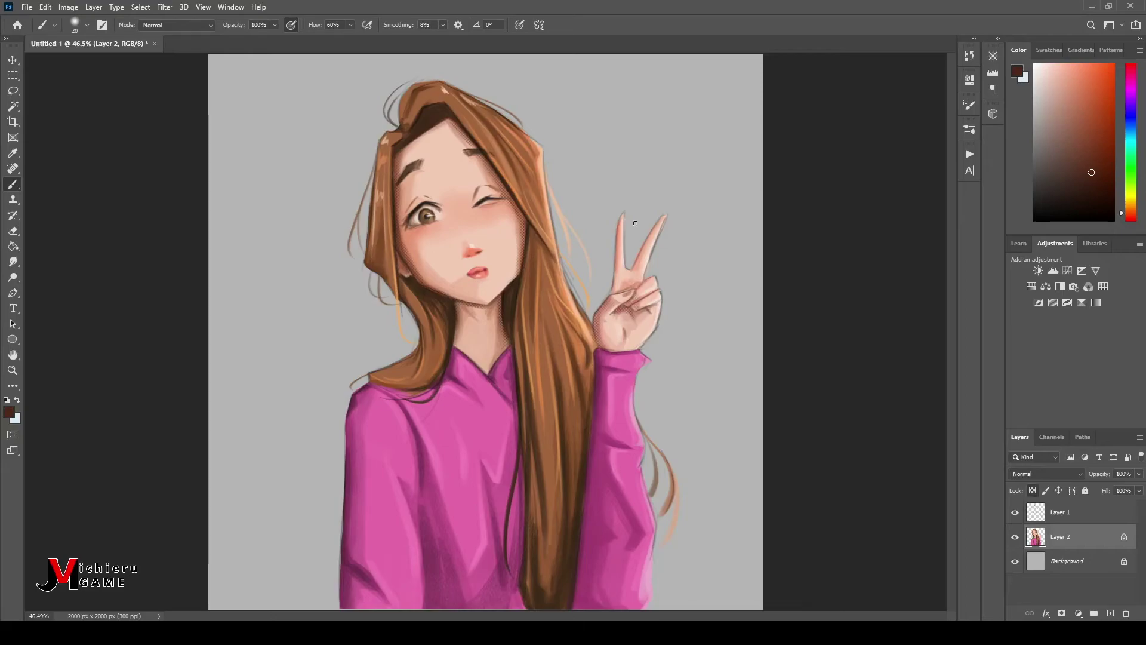
pyautogui.press(']')
pyautogui.click(1122, 72)
pyautogui.click(1082, 180)
pyautogui.moveTo(382, 394)
pyautogui.mouseDown()
pyautogui.moveTo(447, 606)
pyautogui.moveTo(516, 502)
pyautogui.mouseUp()
pyautogui.moveTo(602, 352); pyautogui.dragTo(591, 540)
pyautogui.moveTo(621, 453); pyautogui.dragTo(582, 603)
pyautogui.moveTo(633, 501); pyautogui.dragTo(579, 606)
pyautogui.press(']')
pyautogui.press(']')
pyautogui.press(']')
pyautogui.moveTo(364, 382); pyautogui.dragTo(356, 600)
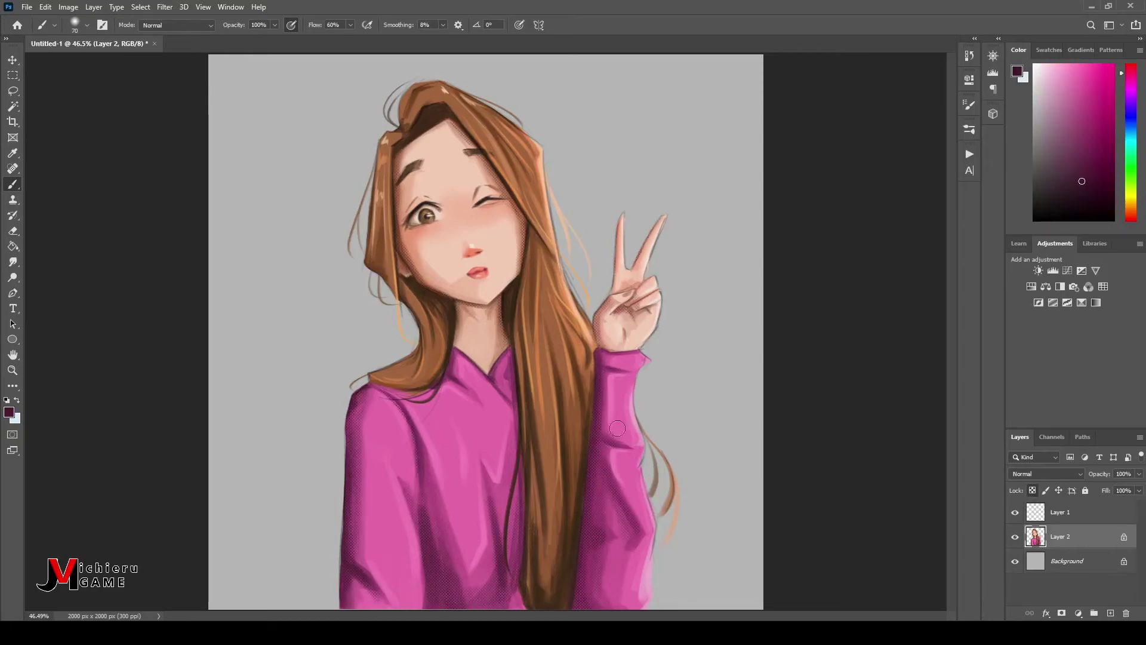
pyautogui.press('[')
pyautogui.press('[')
pyautogui.press('[')
# - Paint peach highlights on top of the hair
pyautogui.click(1122, 210)
pyautogui.click(1077, 65)
pyautogui.moveTo(445, 90)
pyautogui.mouseDown()
pyautogui.moveTo(486, 111)
pyautogui.moveTo(512, 166)
pyautogui.mouseUp()
pyautogui.click(1055, 72)
# - On a new layer, paint striped highlights across the hair with the dotted texture brush
pyautogui.press('.')
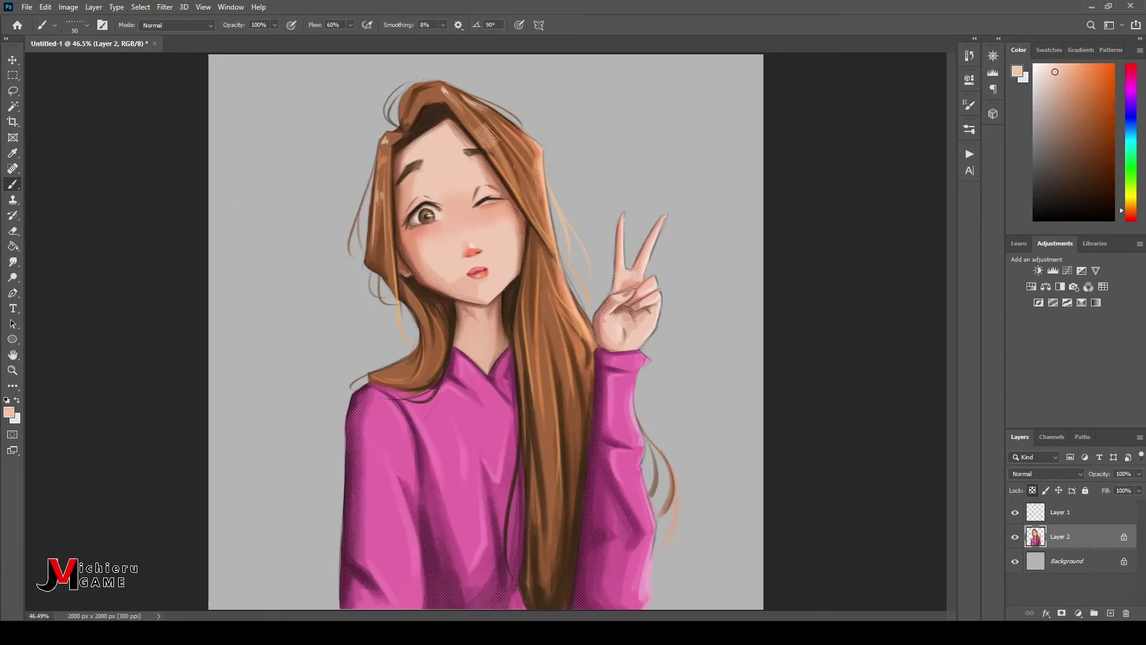
pyautogui.hotkey('ctrl', 'shift', 'alt', 'n')
pyautogui.click(1046, 69)
pyautogui.moveTo(418, 89); pyautogui.dragTo(448, 101)
pyautogui.moveTo(481, 125); pyautogui.dragTo(535, 170)
pyautogui.moveTo(376, 149); pyautogui.dragTo(409, 376)
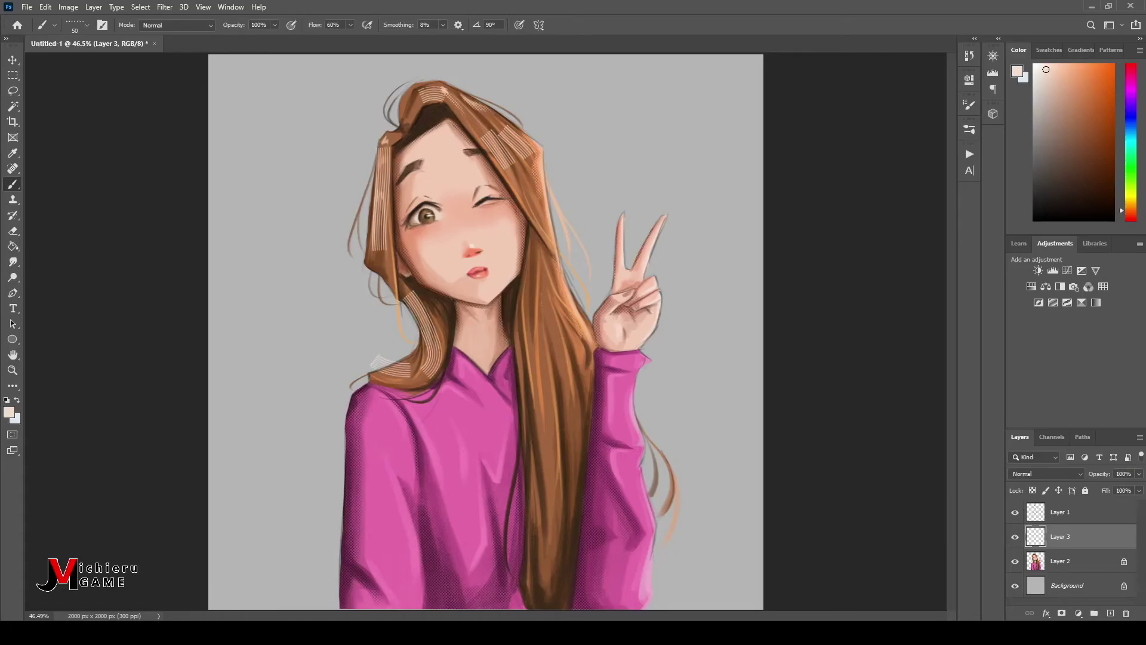
pyautogui.moveTo(546, 293); pyautogui.dragTo(540, 421)
pyautogui.moveTo(547, 451); pyautogui.dragTo(550, 522)
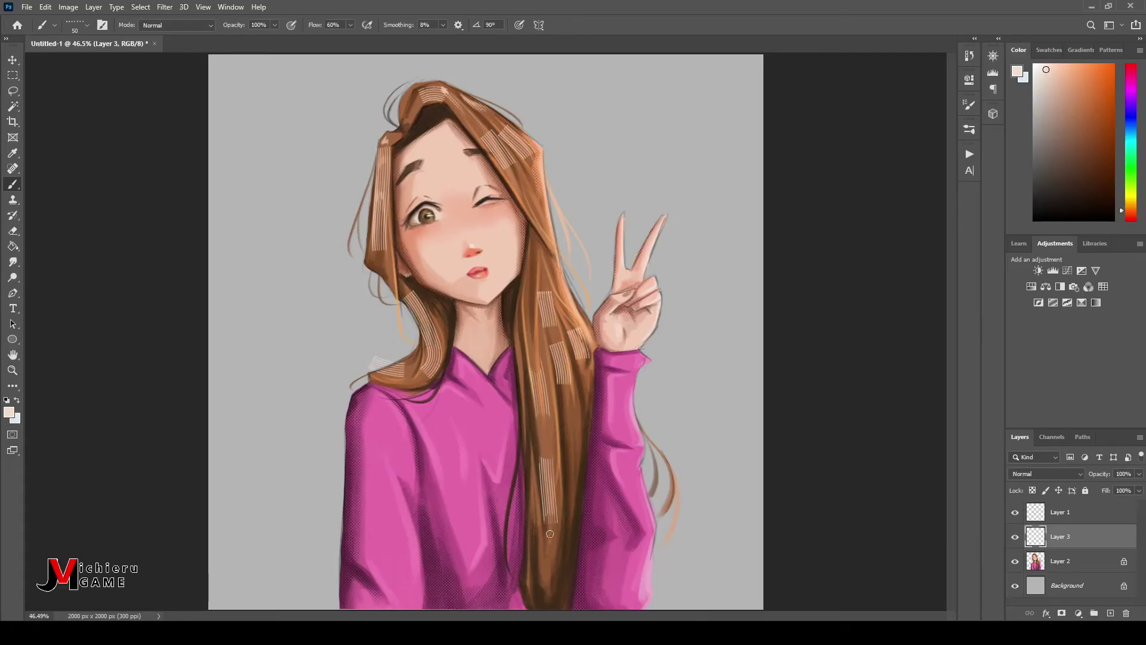
# - Remove excess striped highlights and darken the hair near the left forehead with dark brown
pyautogui.moveTo(513, 167); pyautogui.dragTo(499, 127)
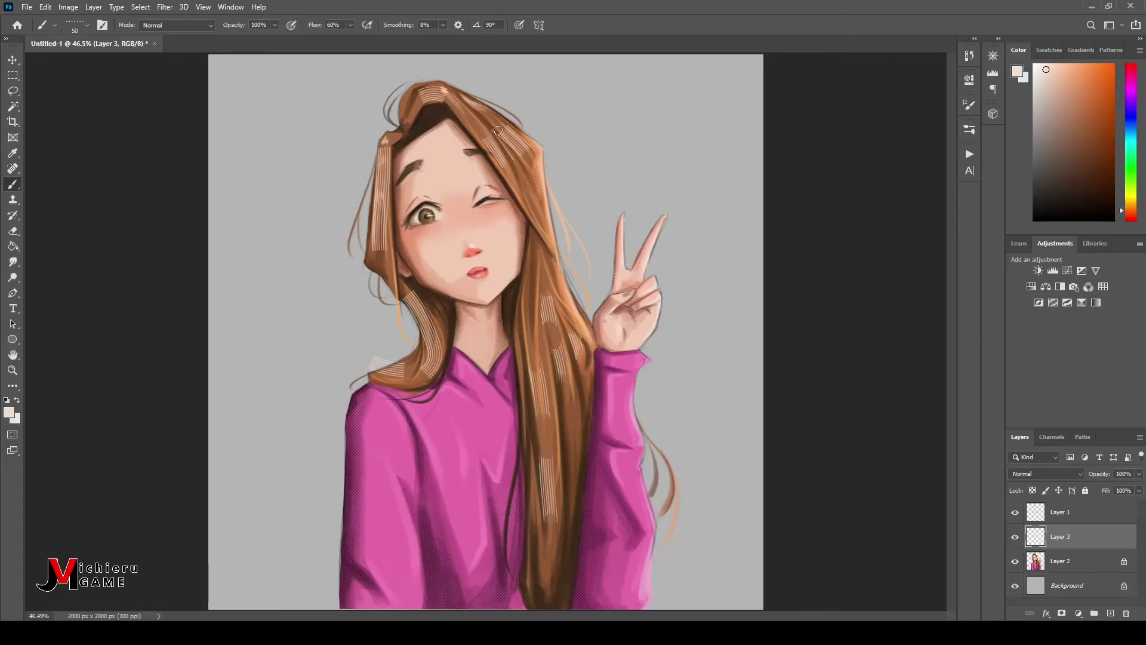
pyautogui.moveTo(424, 90); pyautogui.dragTo(448, 103)
pyautogui.moveTo(383, 150)
pyautogui.mouseDown()
pyautogui.moveTo(378, 256)
pyautogui.moveTo(420, 375)
pyautogui.mouseUp()
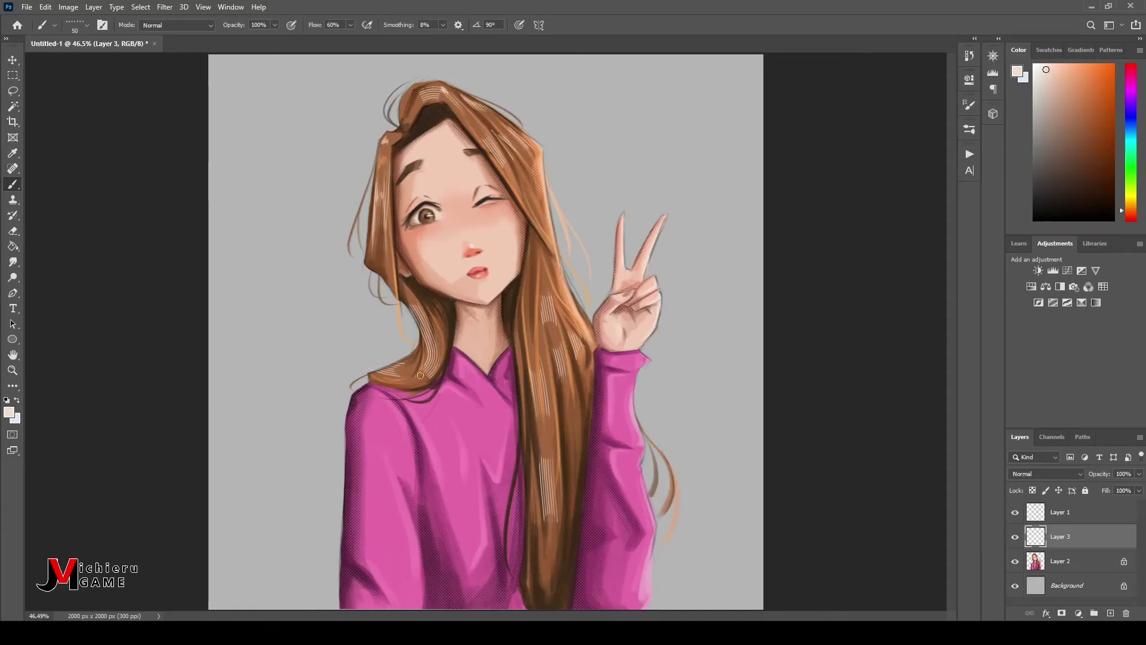
pyautogui.keyDown('alt'); pyautogui.click(493, 312); pyautogui.keyUp('alt')
pyautogui.moveTo(409, 170); pyautogui.dragTo(377, 158)
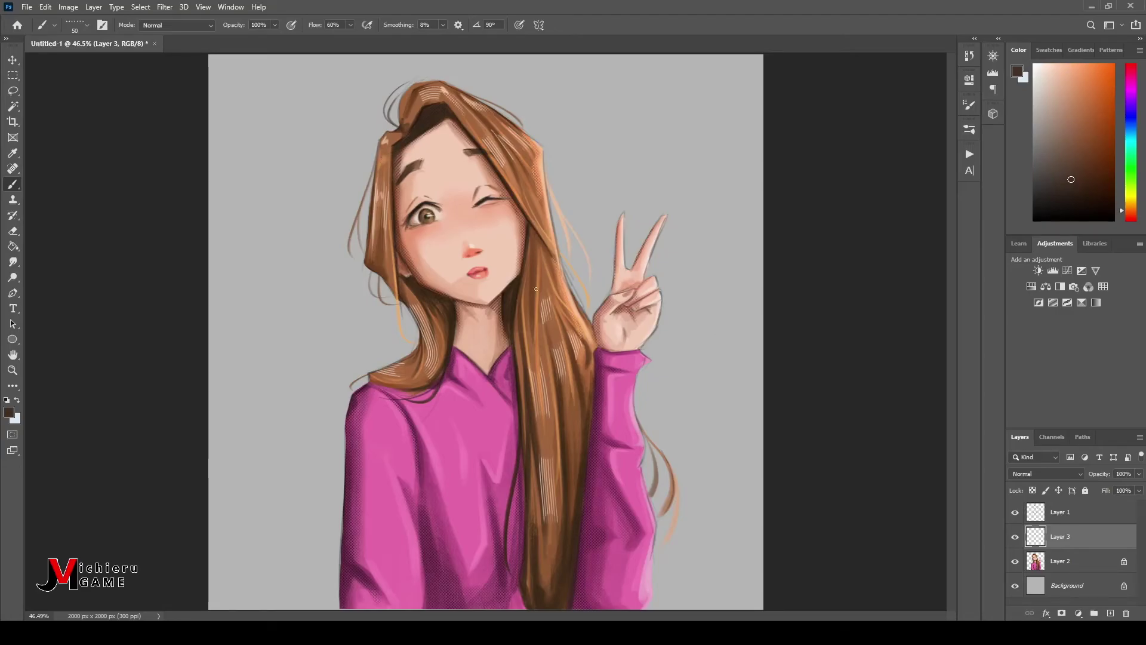
pyautogui.keyDown('alt'); pyautogui.click(468, 256); pyautogui.keyUp('alt')
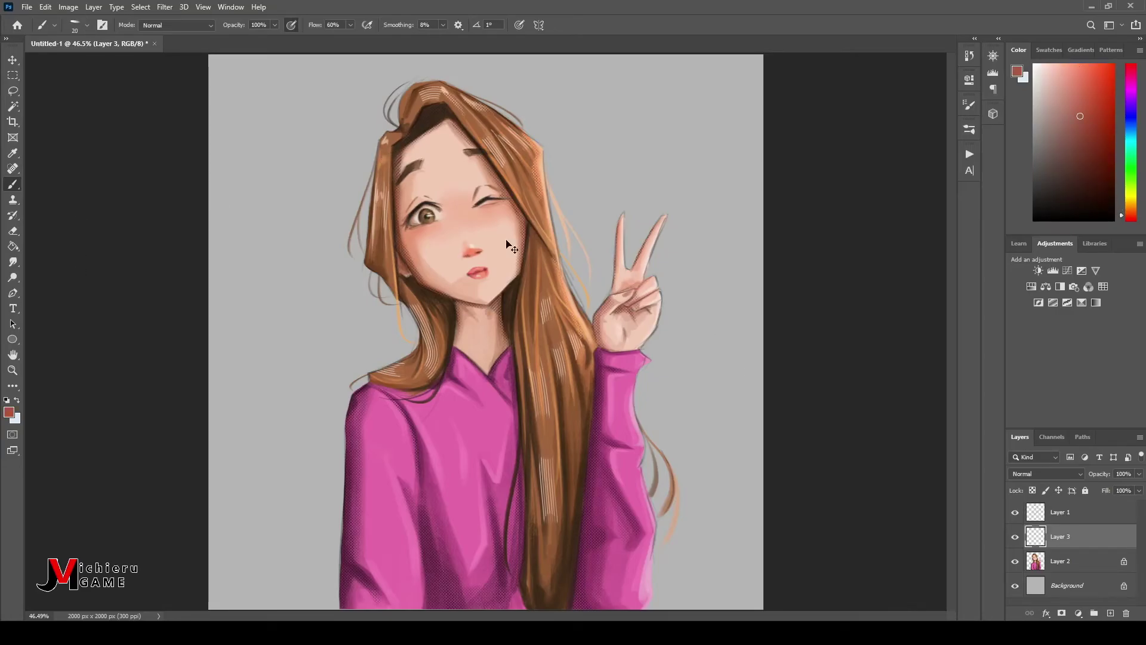
# - Paint pink blush across both cheeks using the reddish nose colour
pyautogui.keyDown('alt'); pyautogui.click(468, 253); pyautogui.keyUp('alt')
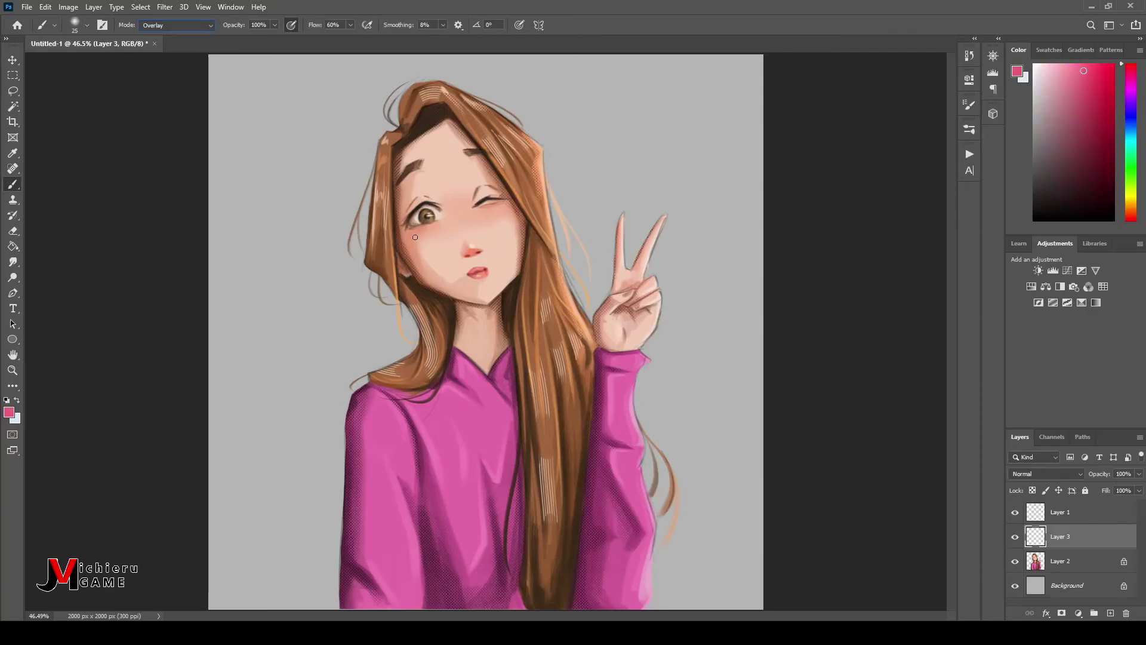
pyautogui.moveTo(410, 233); pyautogui.dragTo(505, 213)
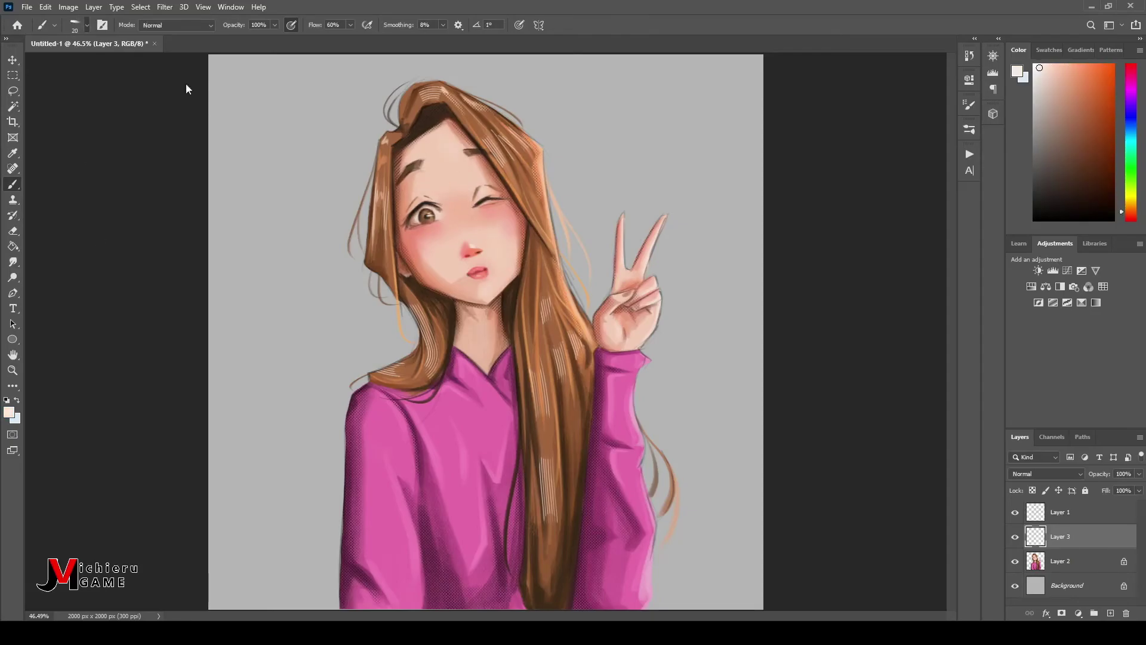
pyautogui.keyDown('alt'); pyautogui.click(492, 213); pyautogui.keyUp('alt')
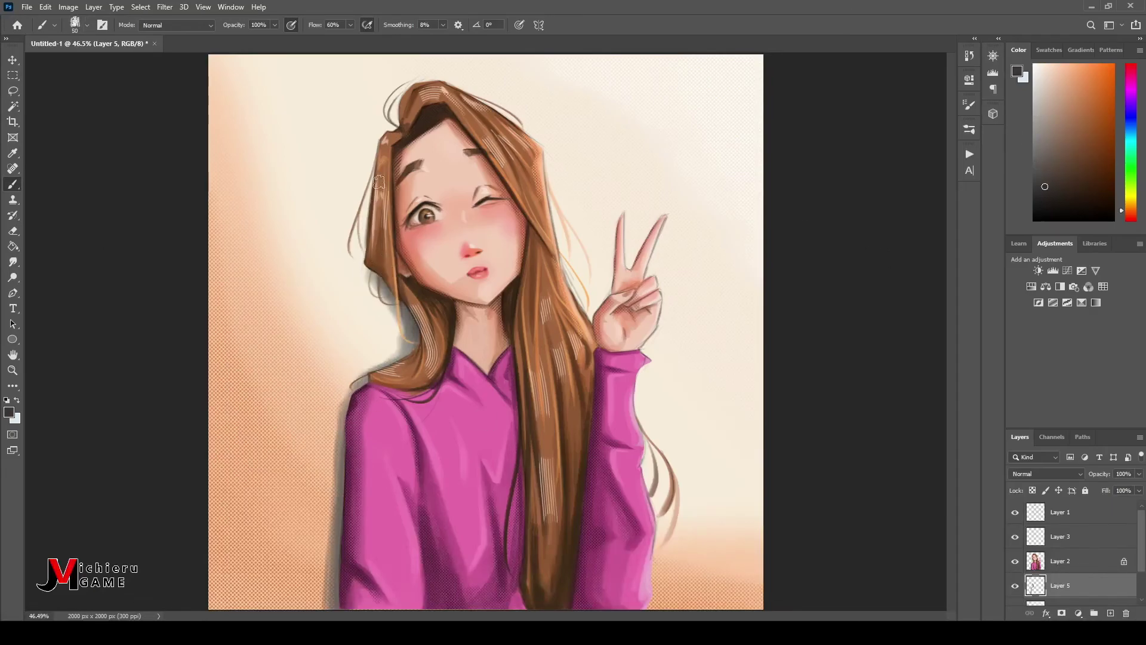
# - Stamp eight orange-red dots around the canvas and move the dots layer above the girl
pyautogui.click(1131, 217)
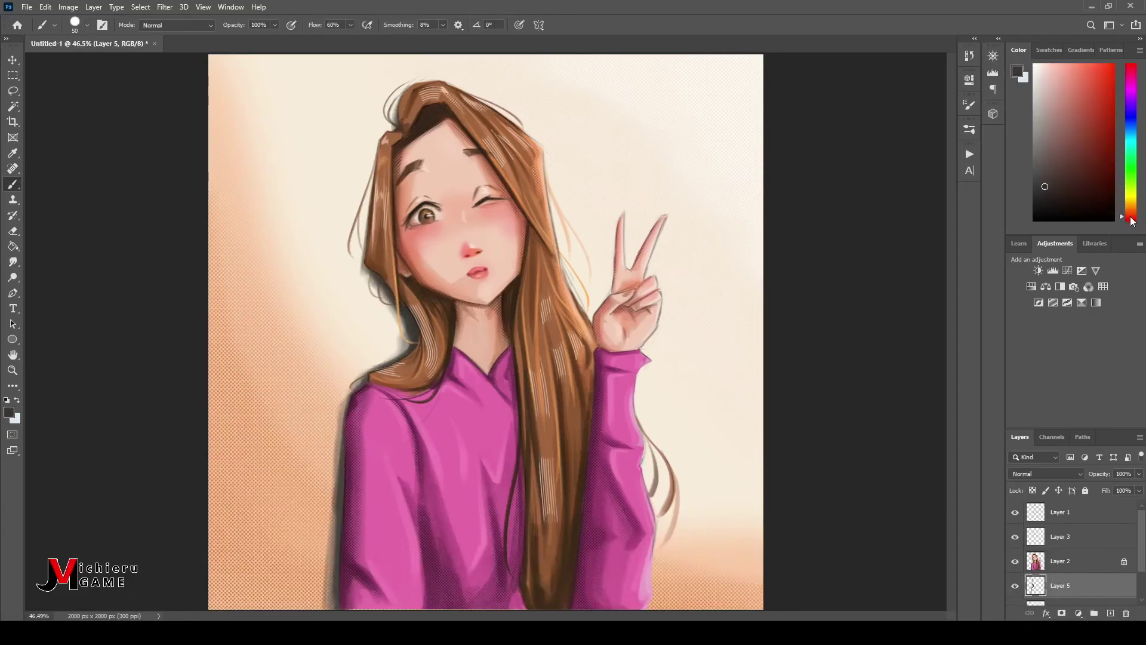
pyautogui.click(1096, 68)
pyautogui.click(604, 138)
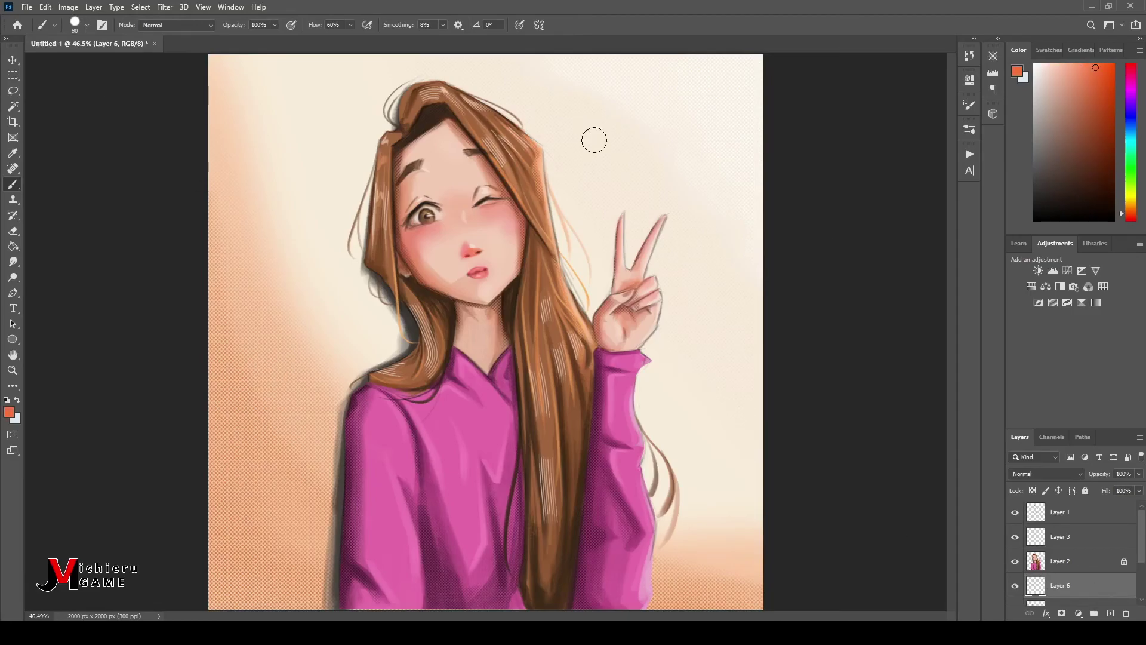
pyautogui.click(701, 231)
pyautogui.click(622, 153)
pyautogui.click(242, 361)
pyautogui.click(303, 413)
pyautogui.click(273, 144)
pyautogui.click(309, 196)
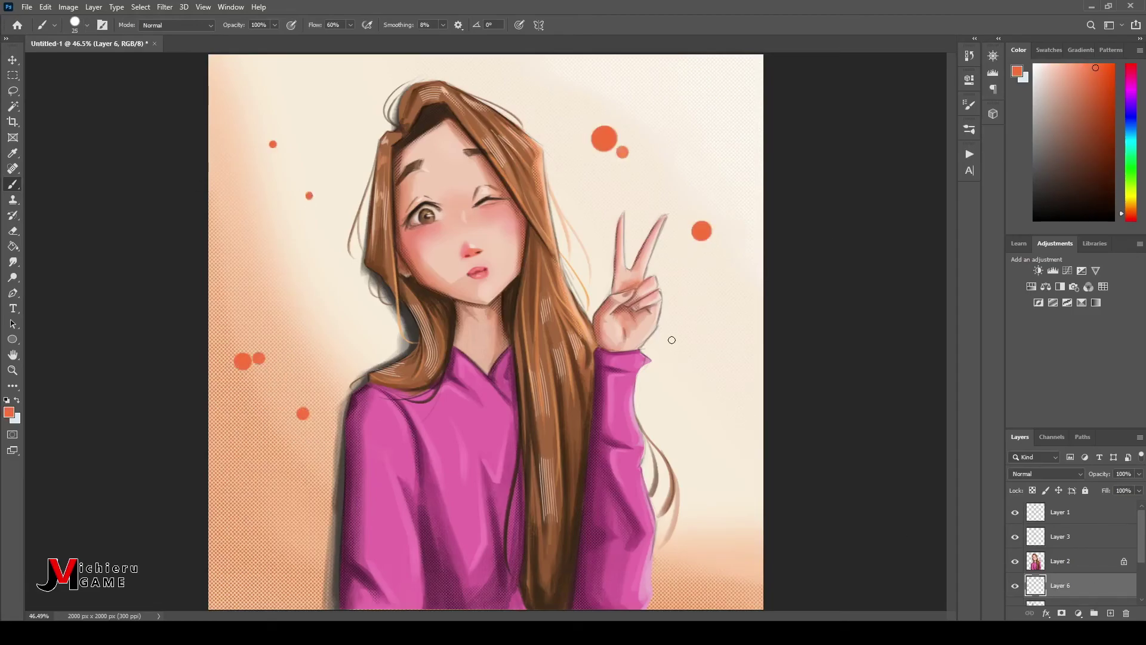
pyautogui.click(292, 501)
pyautogui.hotkey('ctrl', ']')
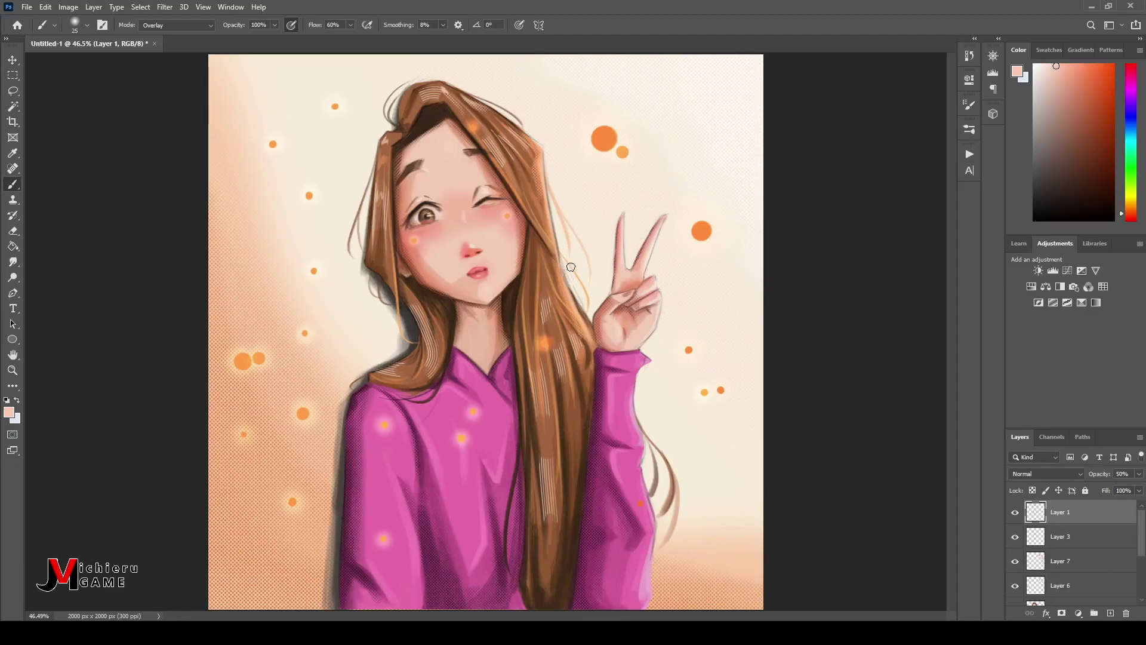
# - Free-transform the LOGOv3 logo layer to scale and position it
pyautogui.hotkey('ctrl', 't')
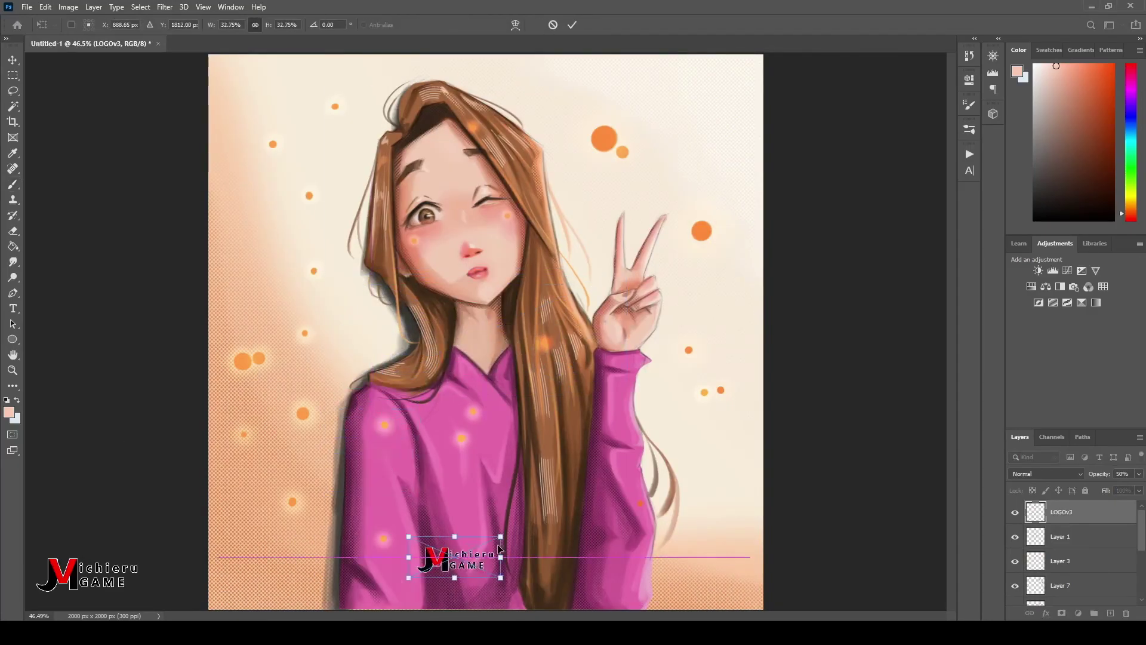